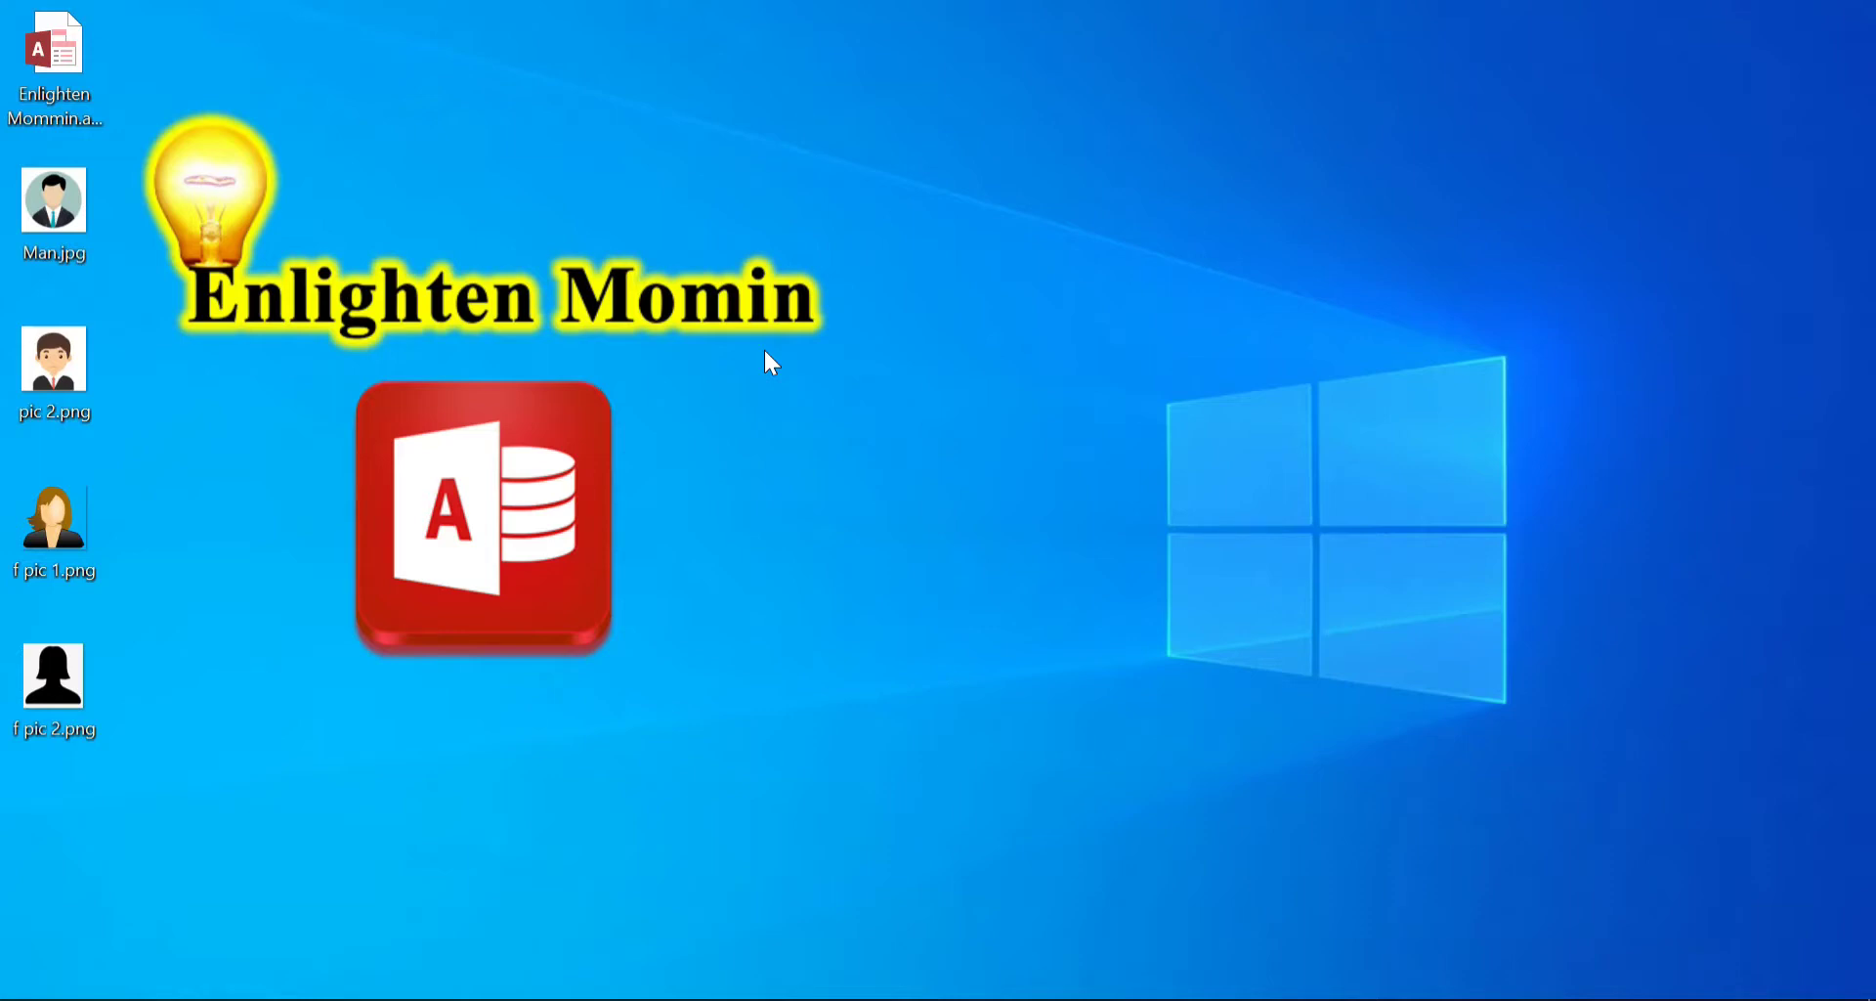
Open Enlighten Mommin.accdb from the desktop and enable its blocked content
left_click(60, 71)
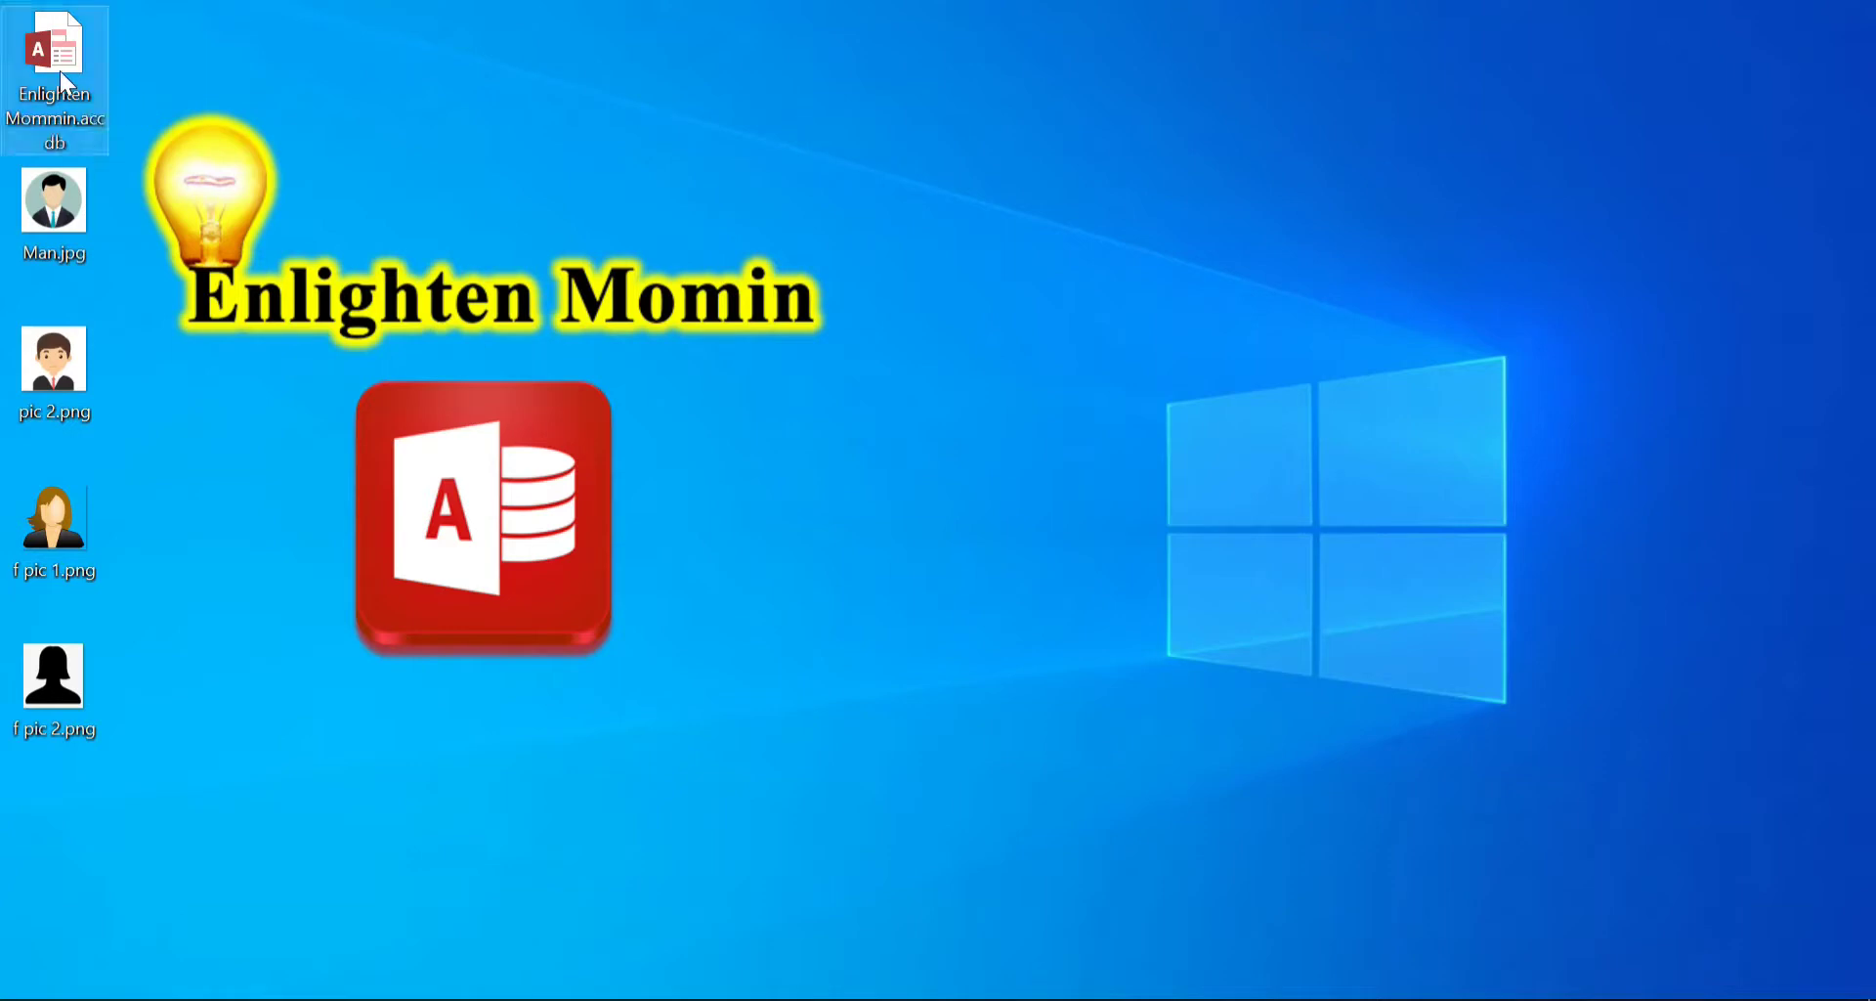
double_click(61, 70)
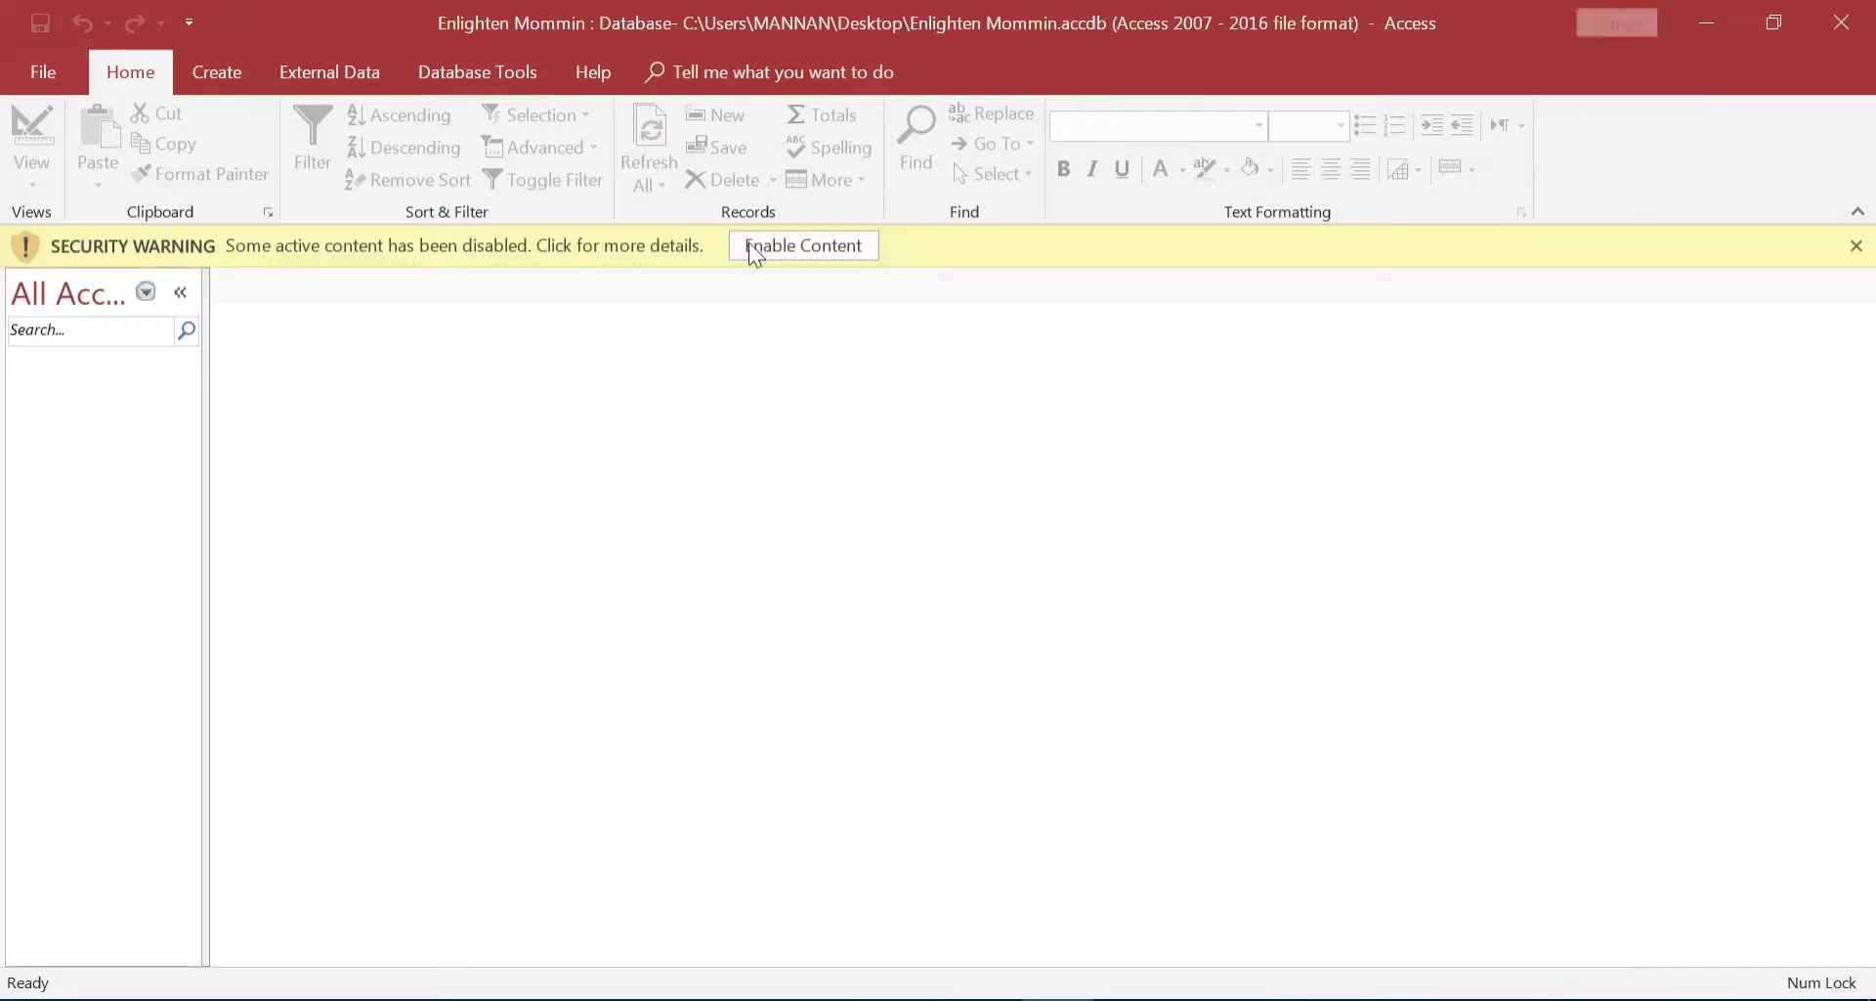
left_click(803, 246)
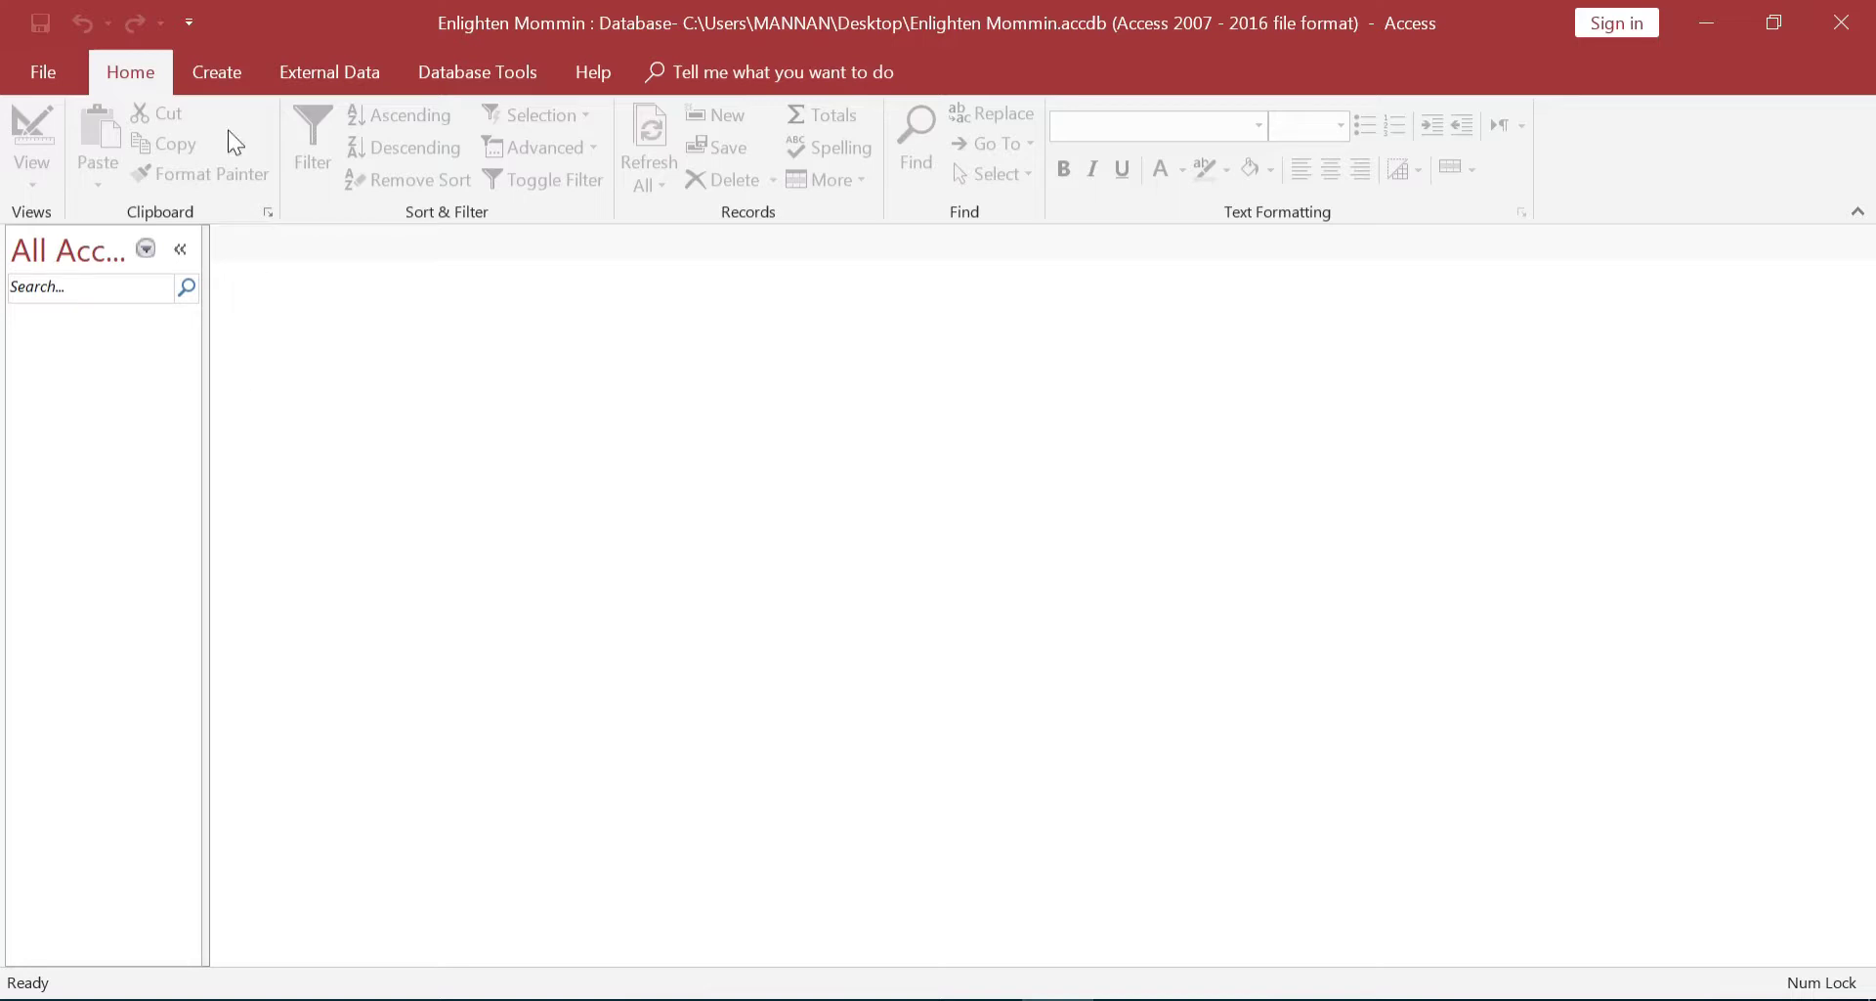
left_click(219, 80)
Create a blank table (Table1) and save it under the name 'Students Table'
left_click(144, 160)
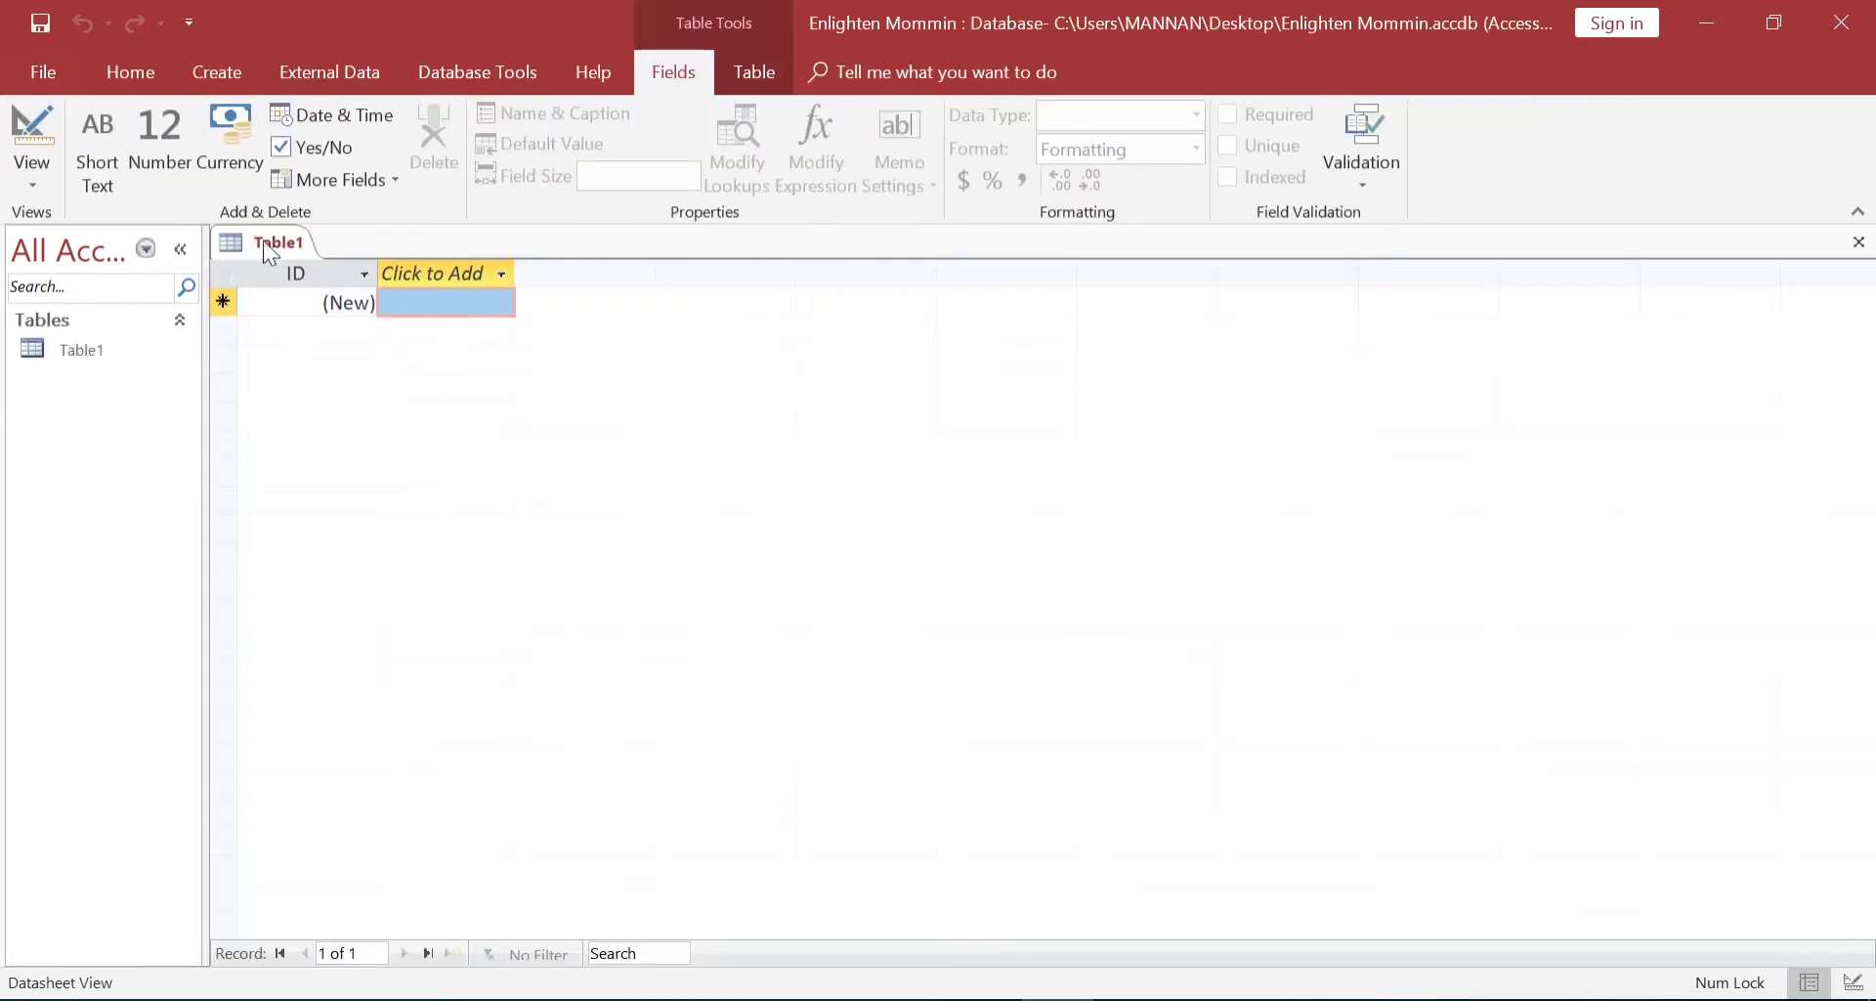
right_click(258, 241)
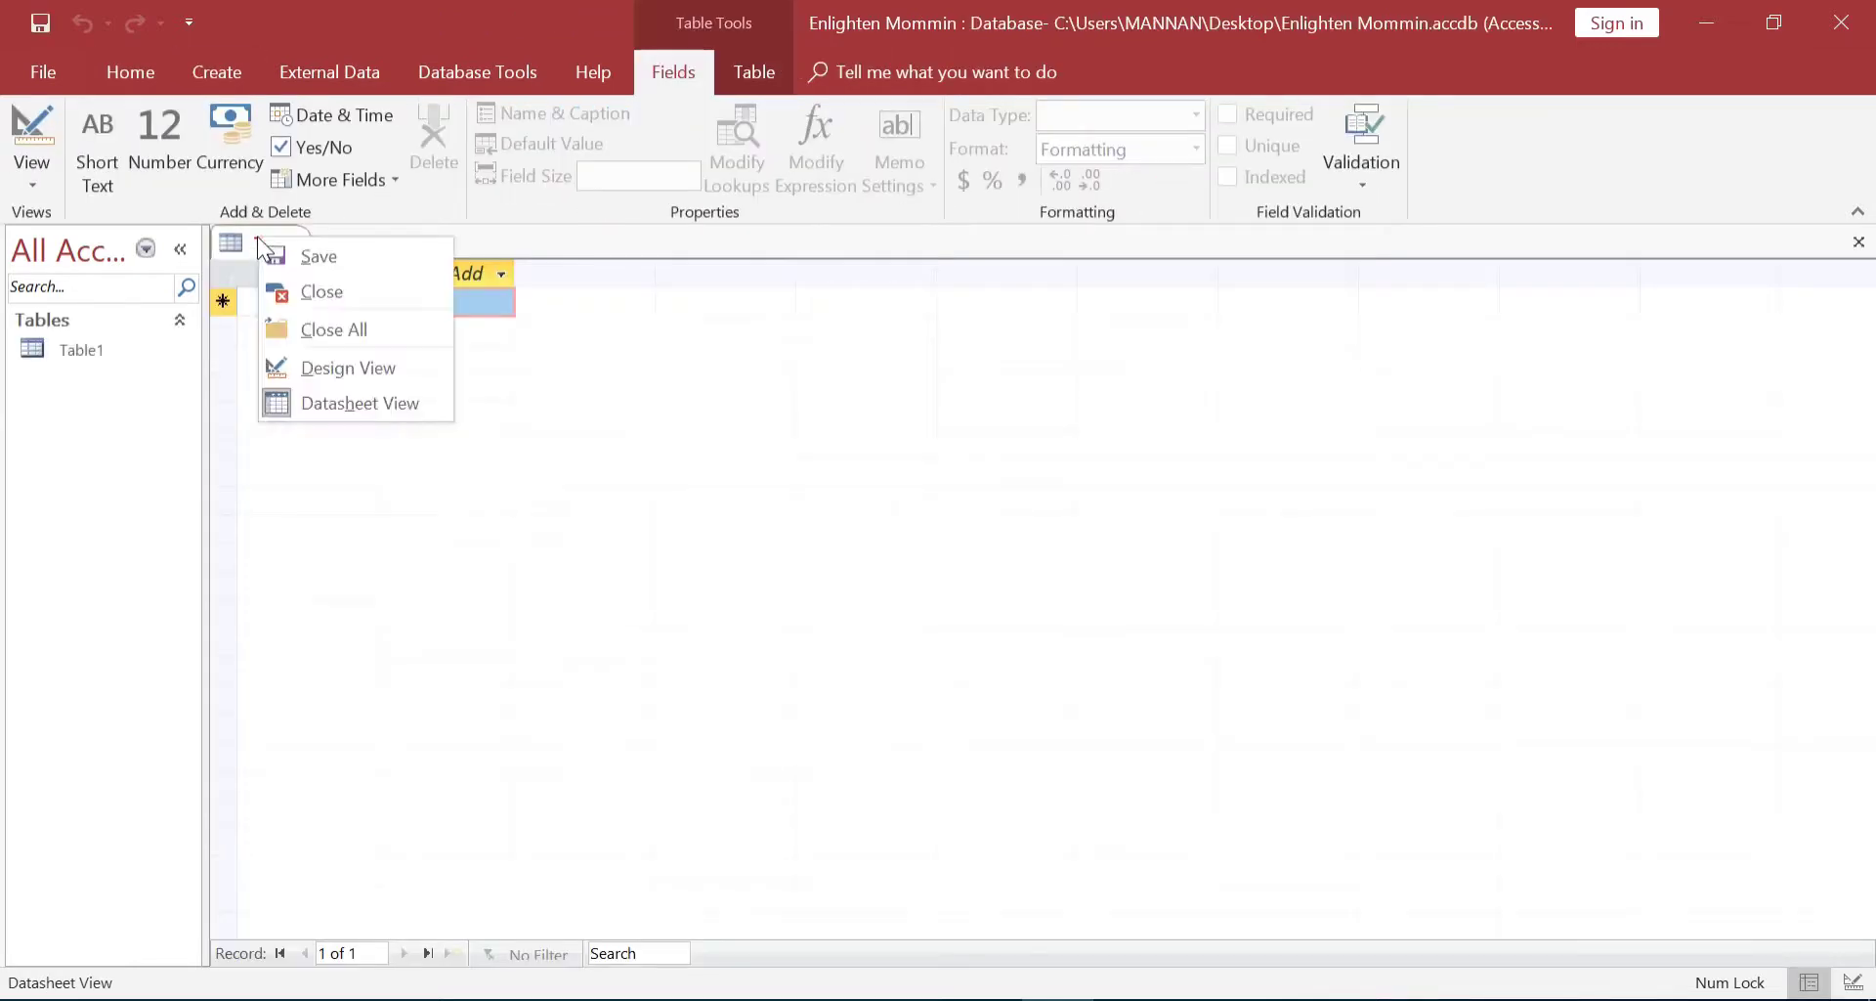
left_click(307, 256)
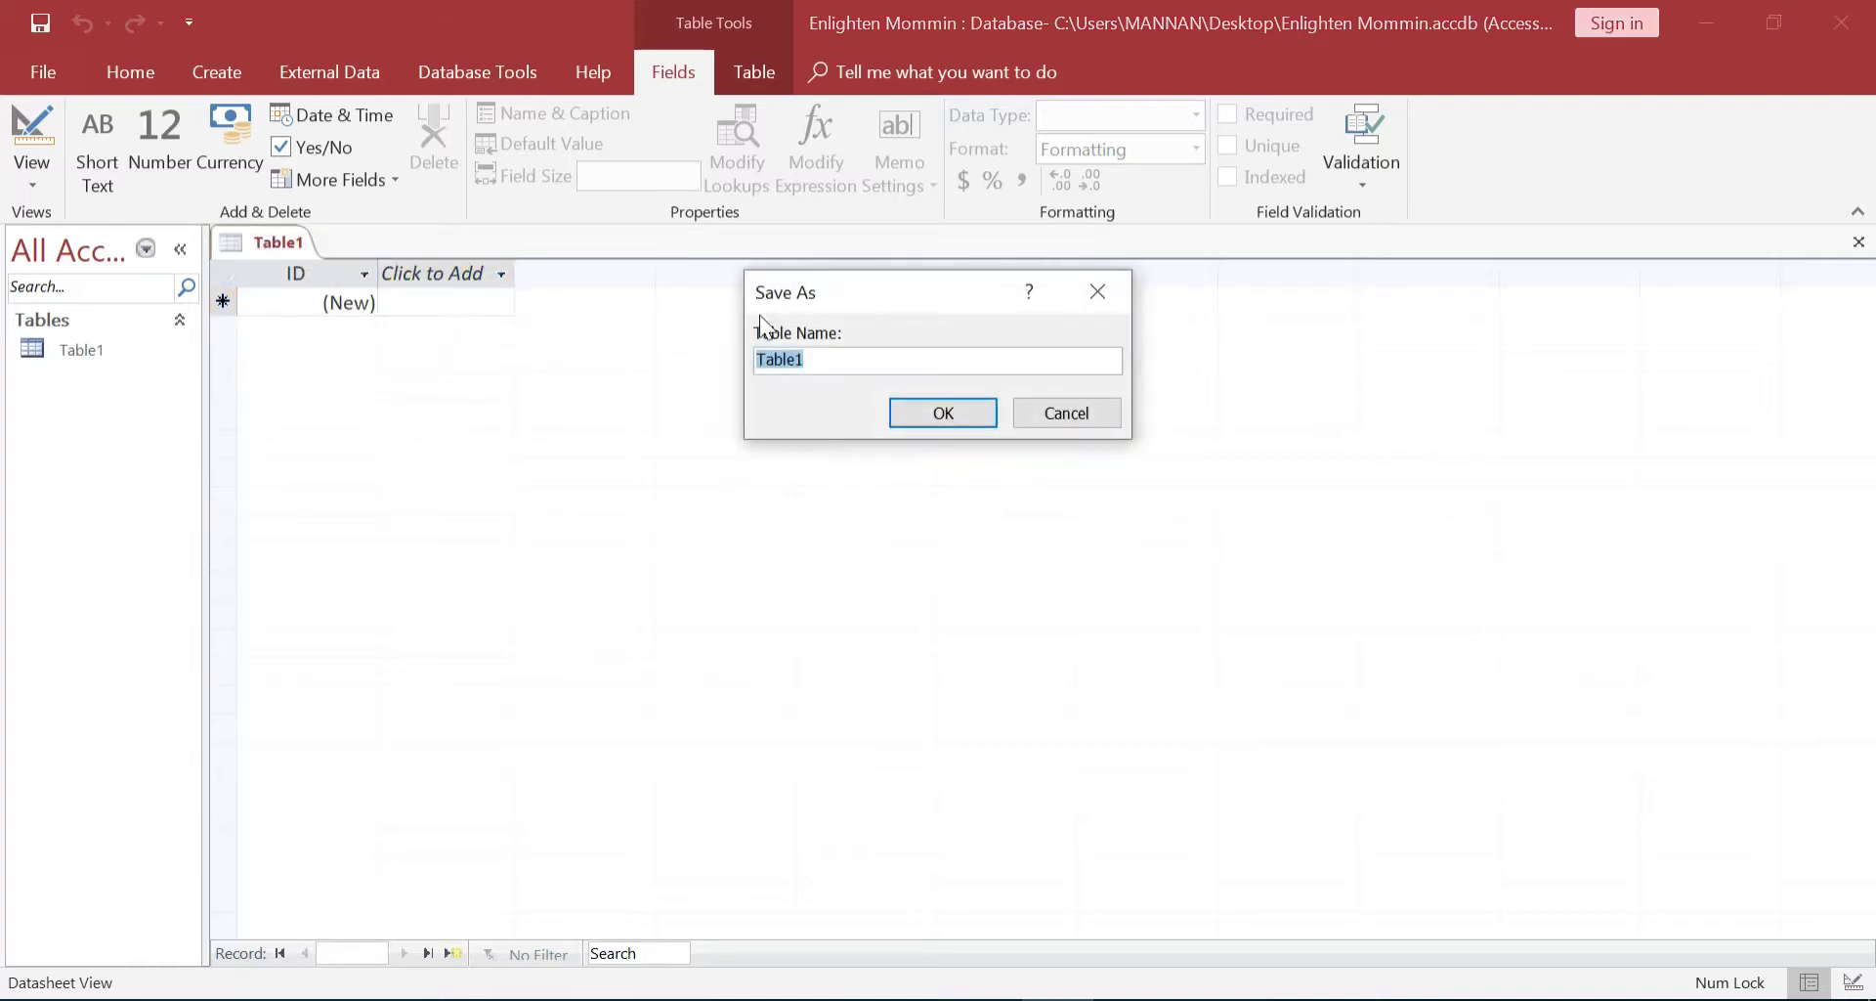
type("Students Table")
left_click(980, 414)
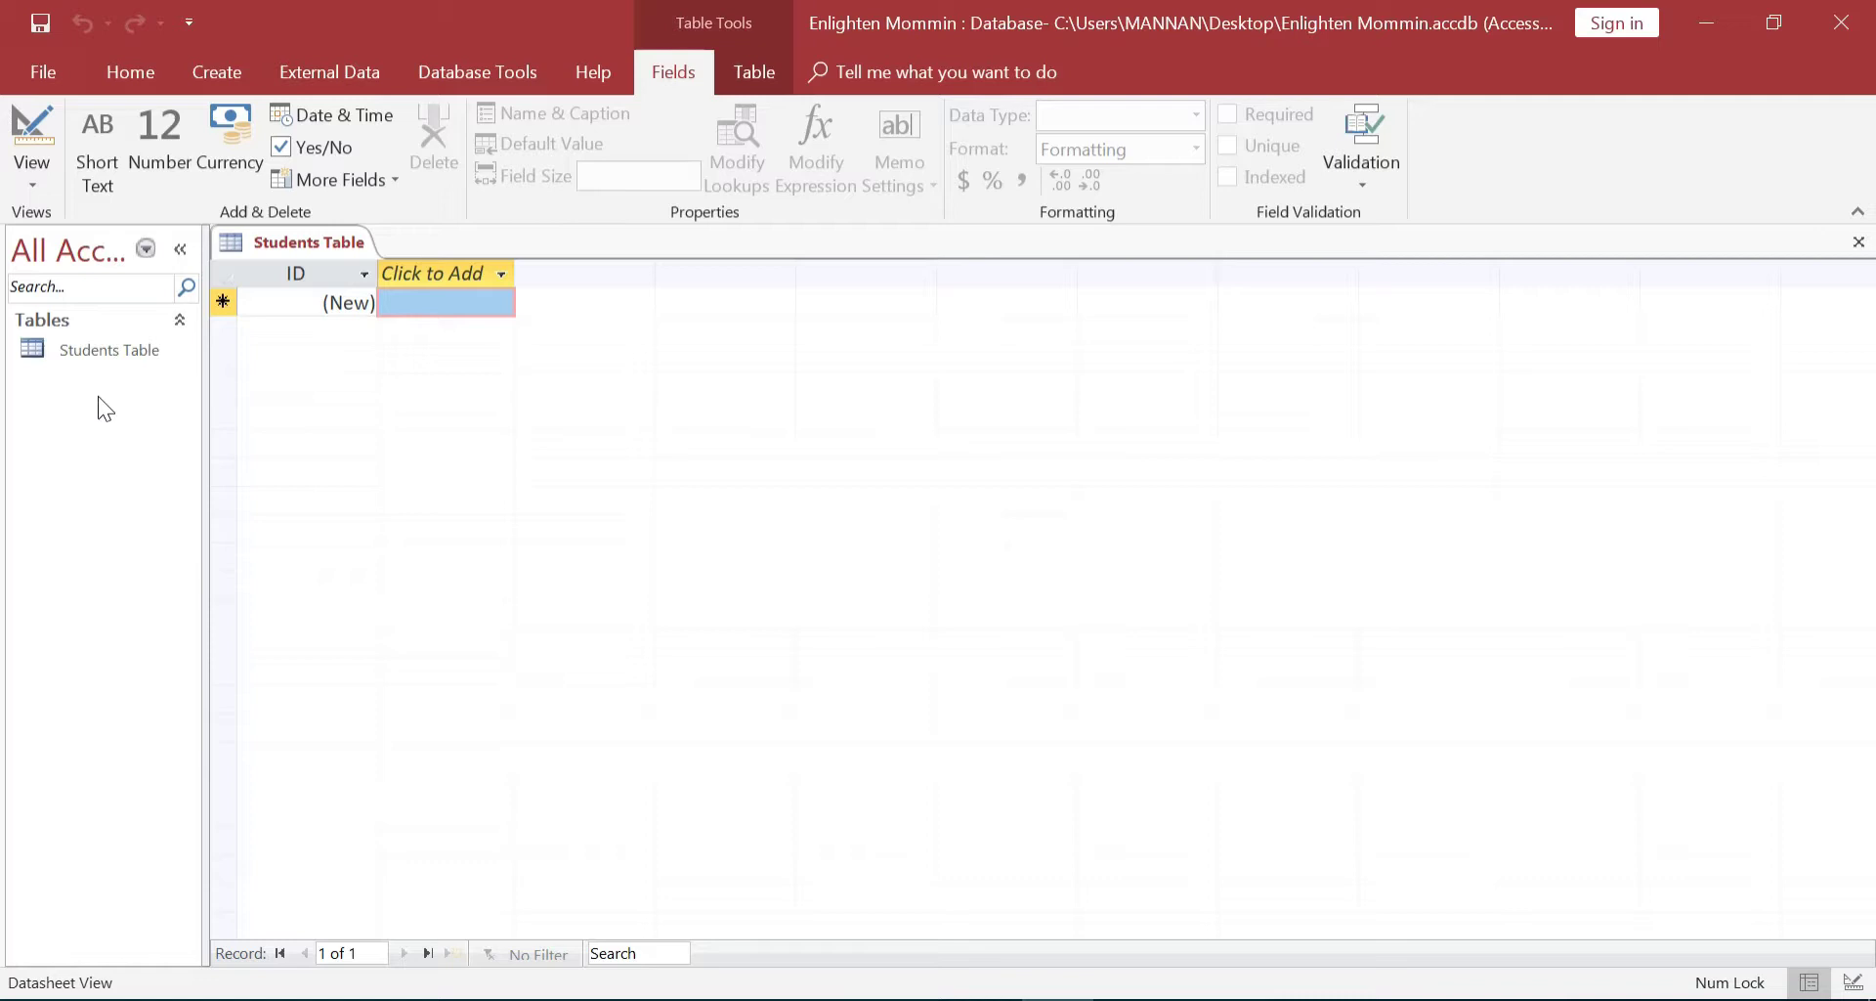
Switch the open Students Table to Design View using the View menu
left_click(99, 351)
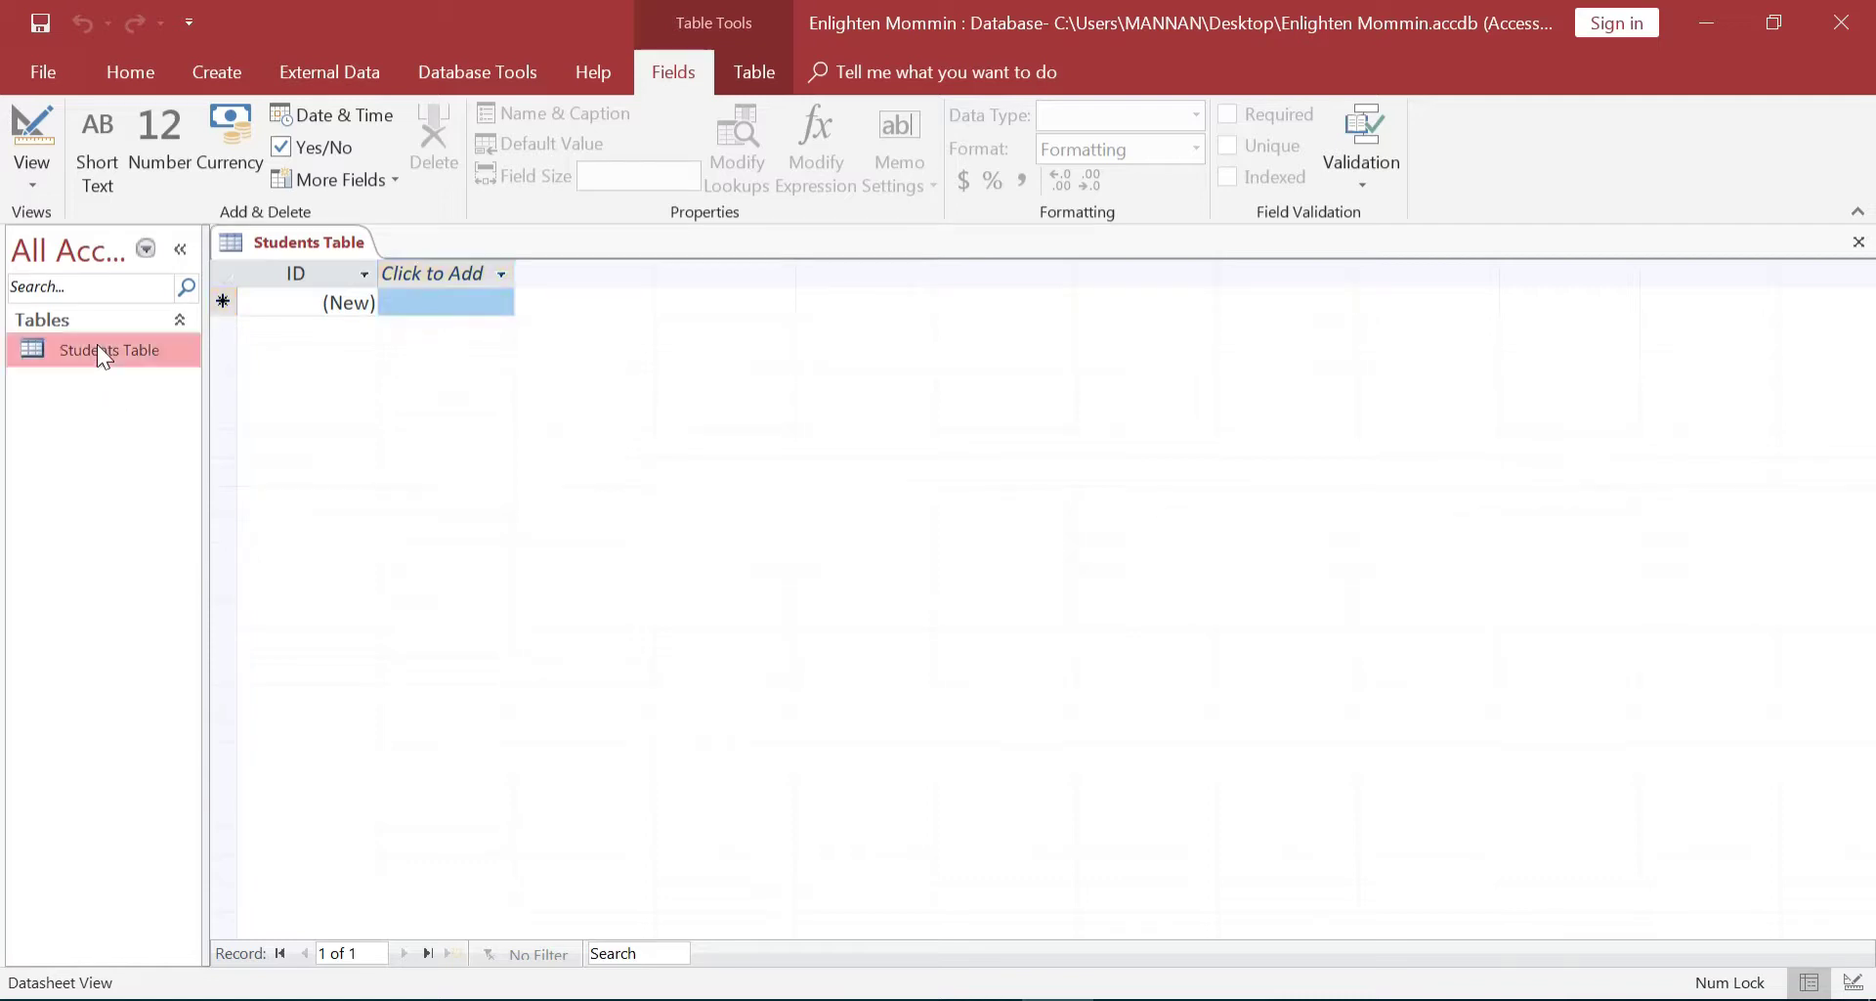
right_click(102, 355)
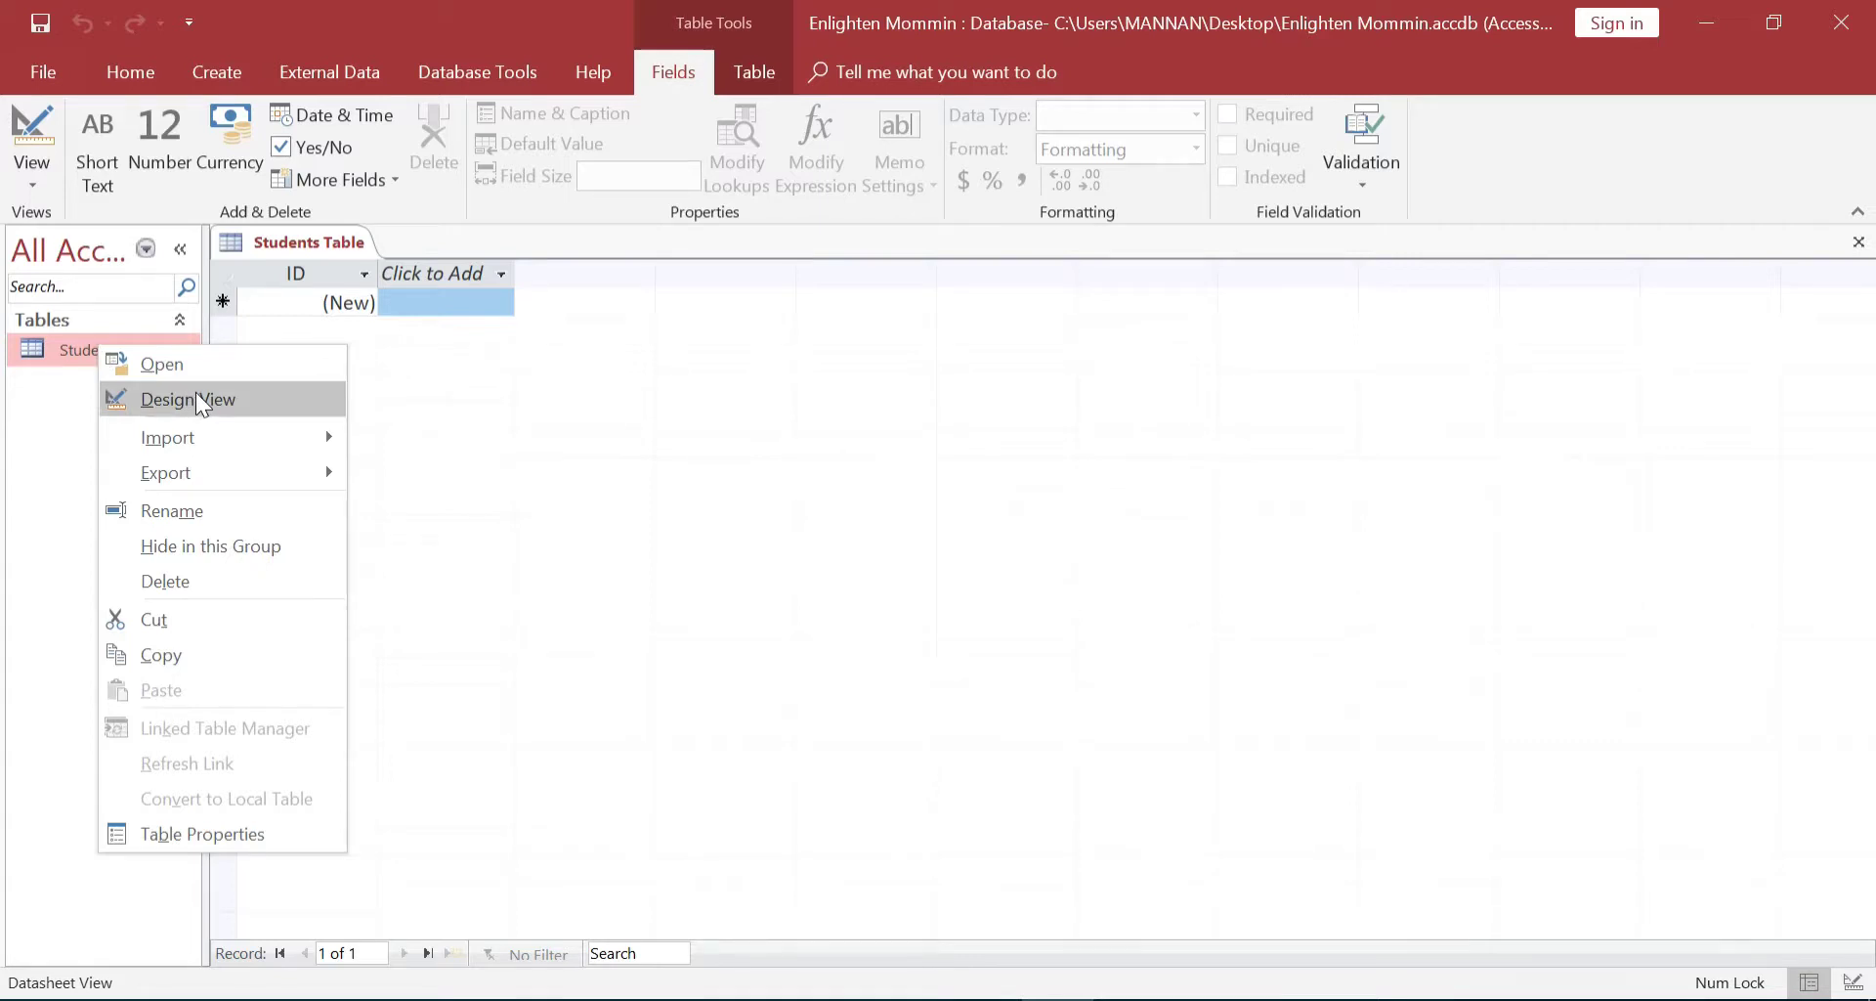
left_click(347, 249)
right_click(344, 245)
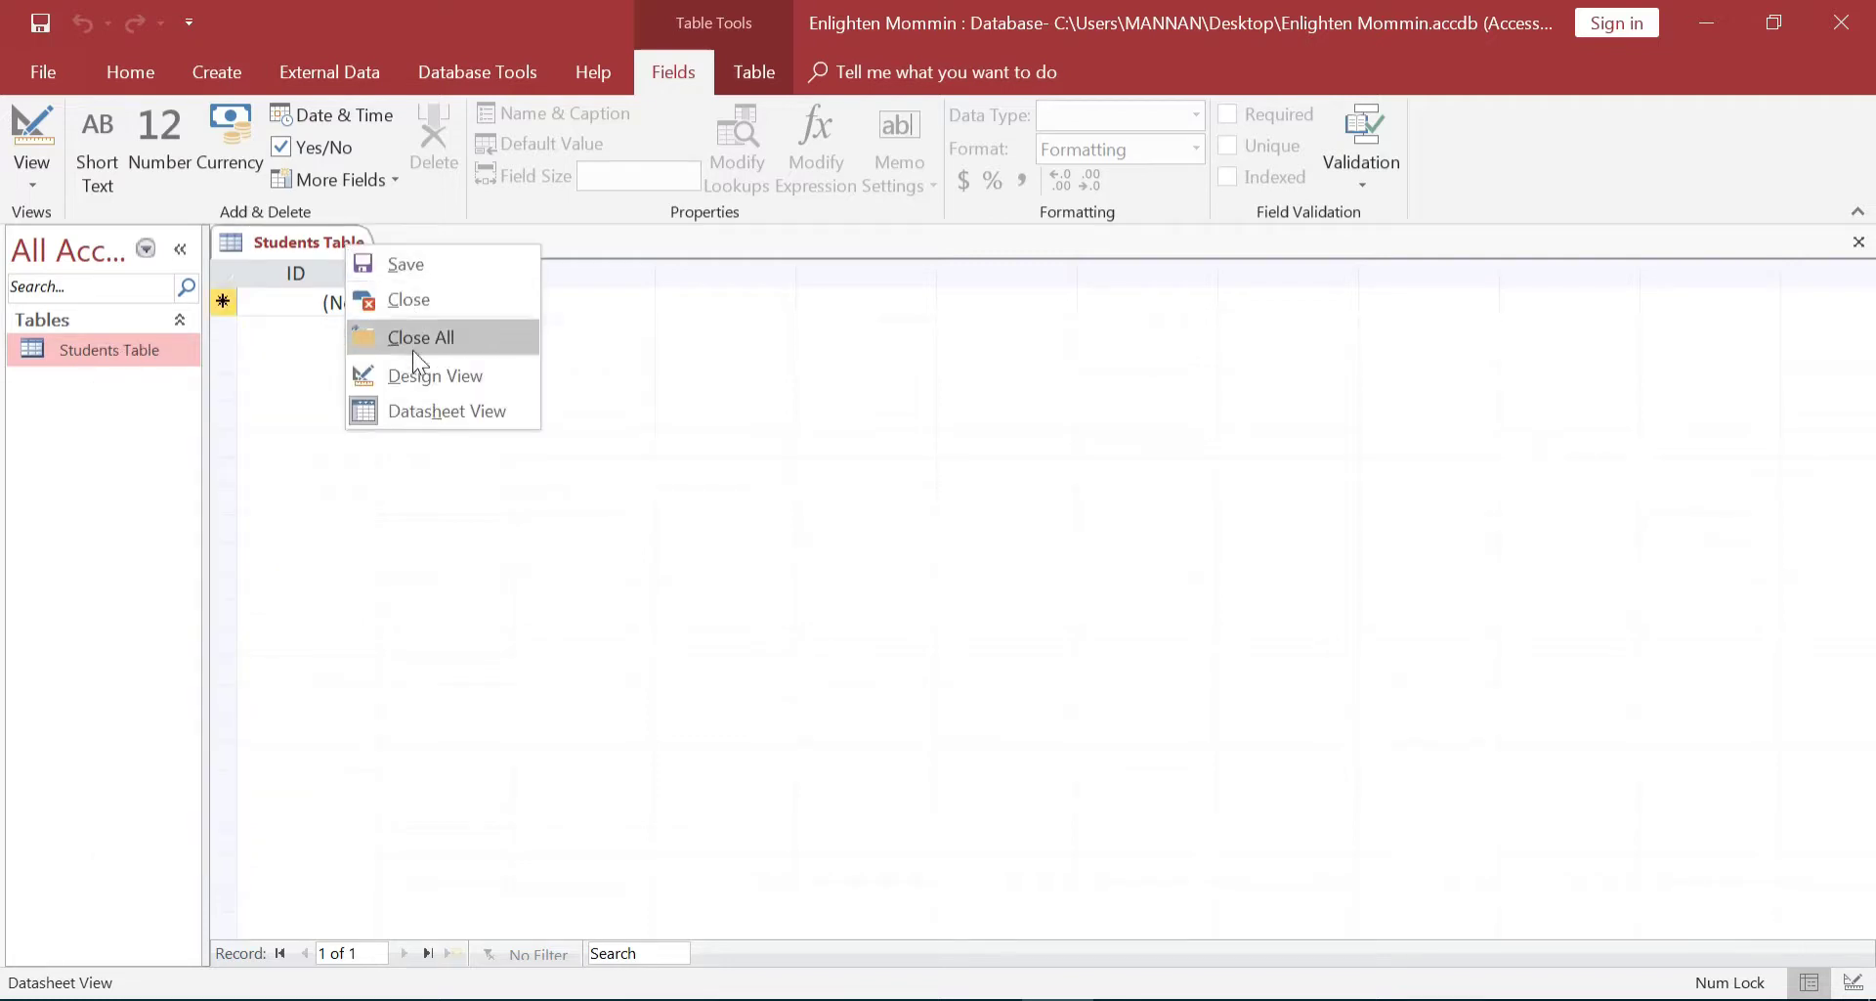
left_click(91, 342)
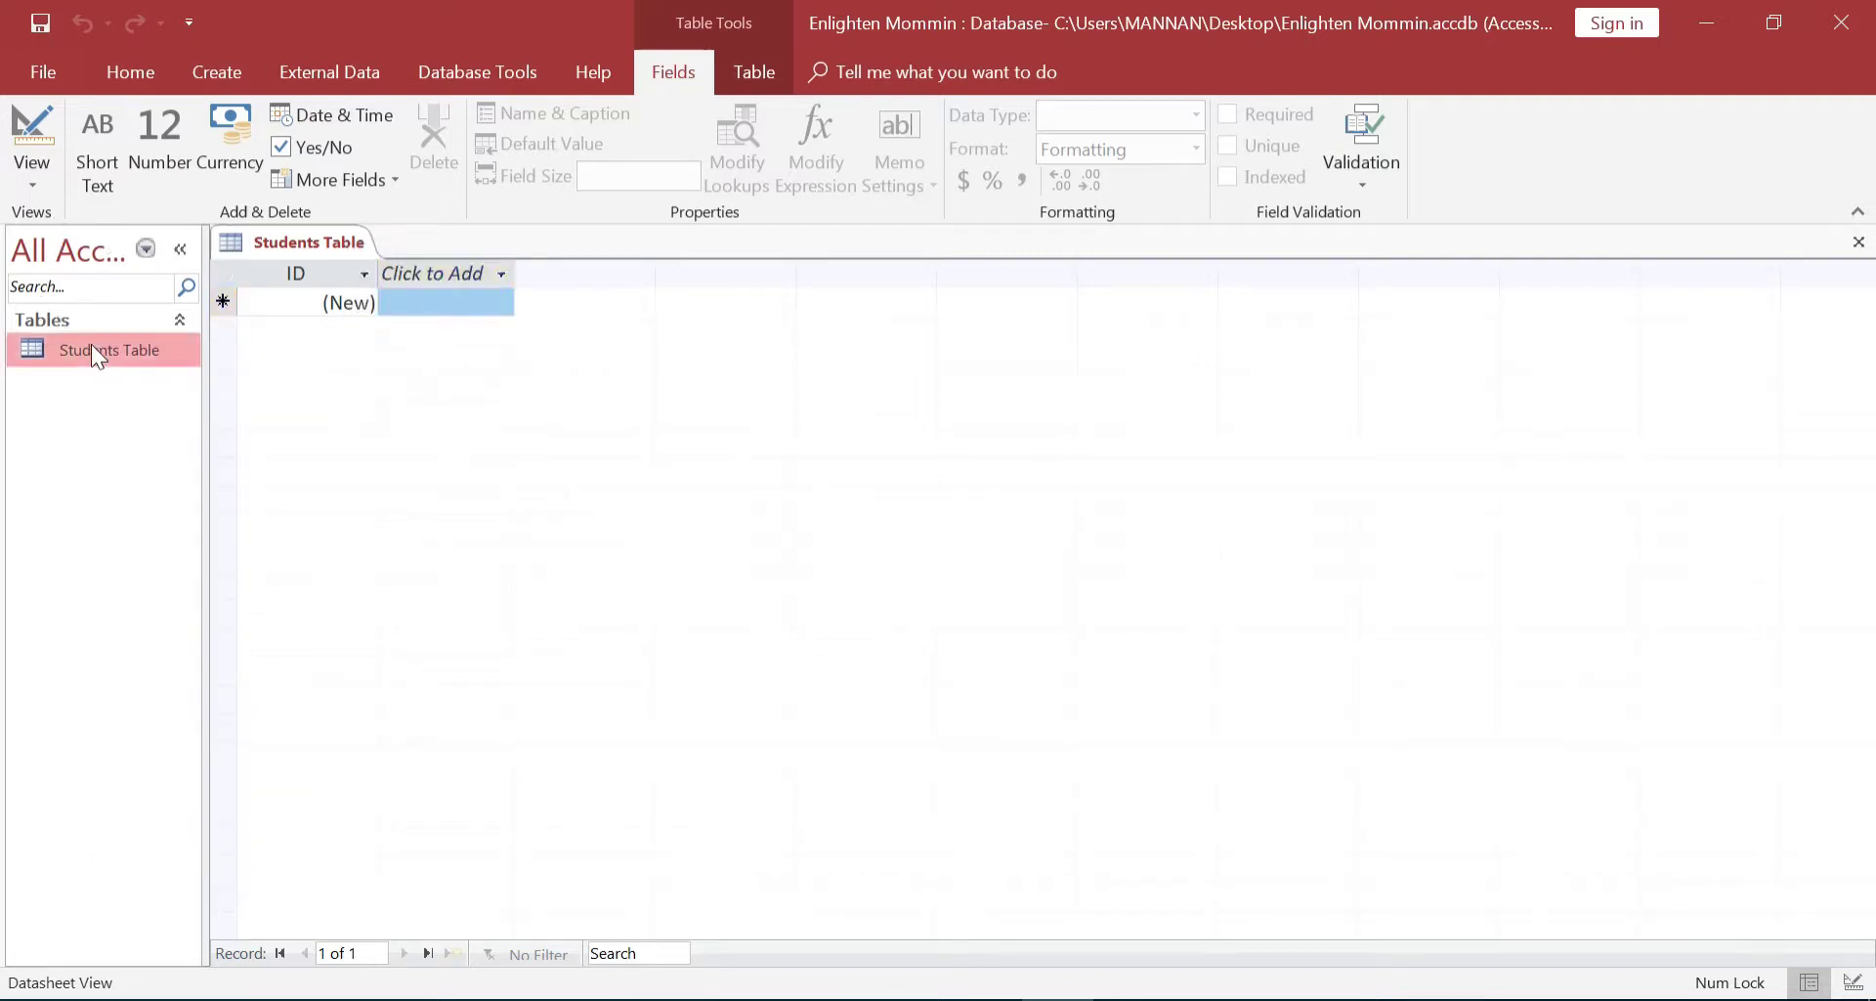
left_click(27, 182)
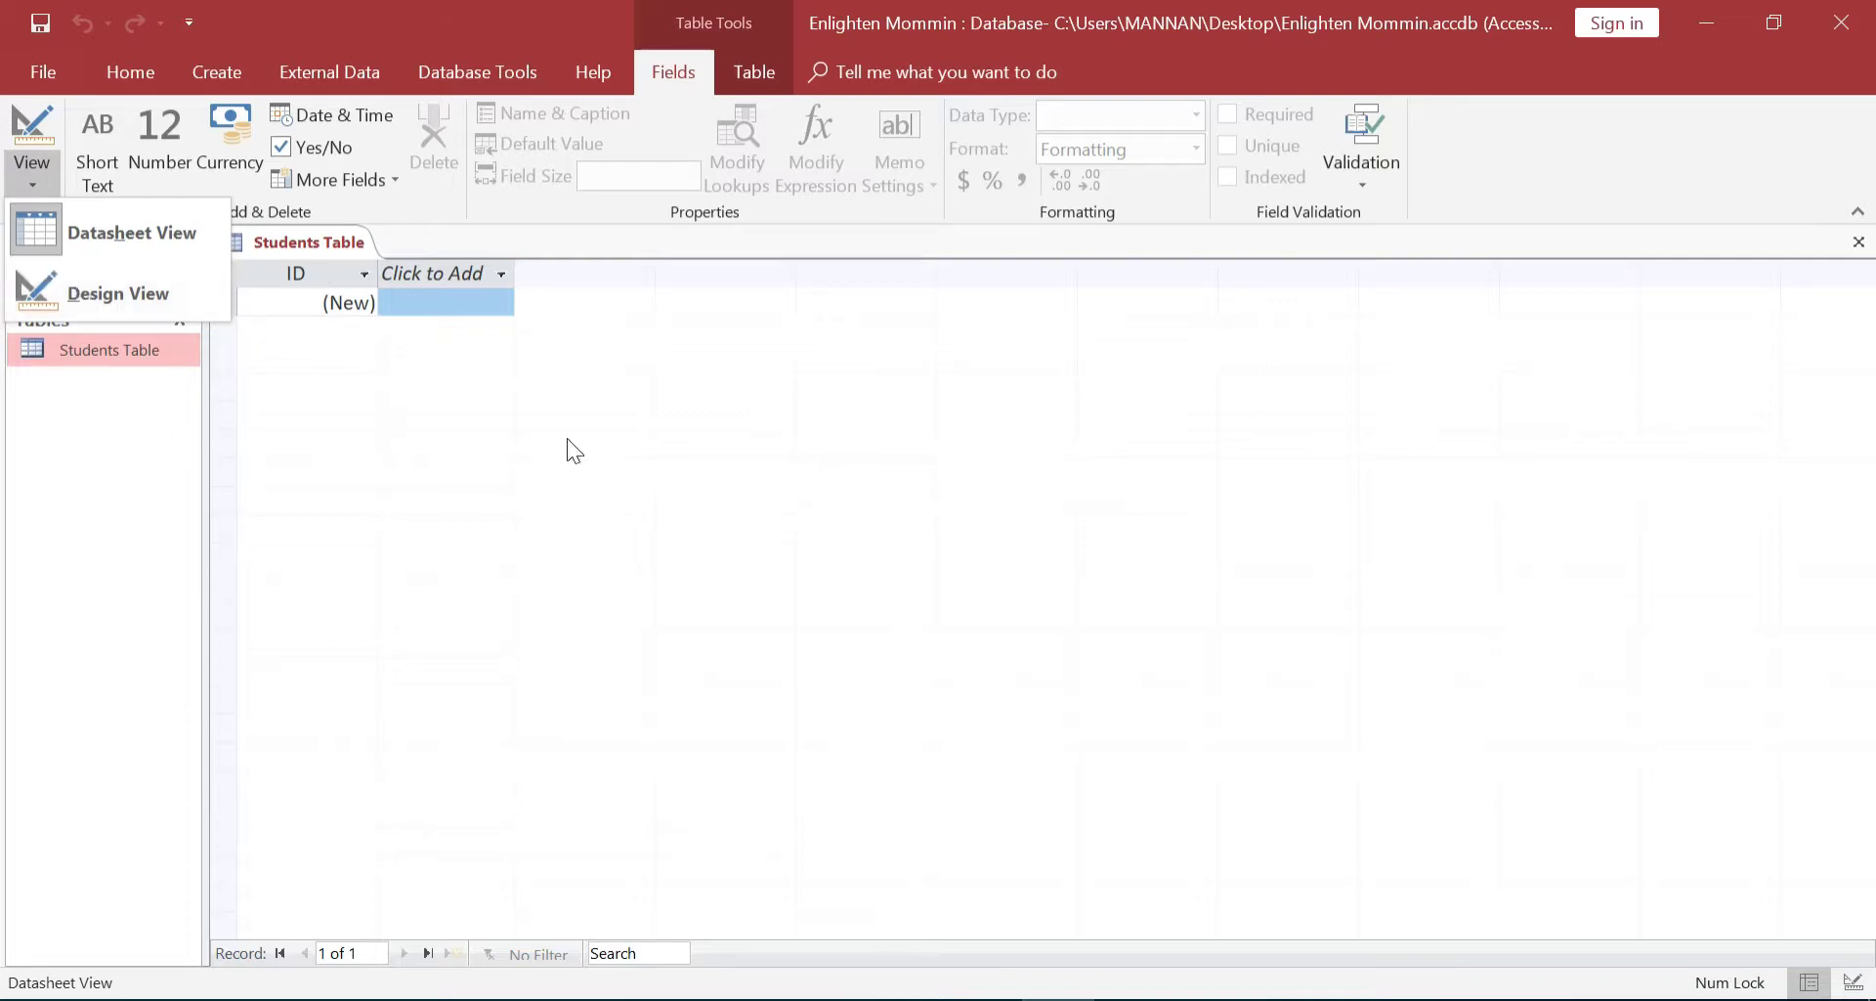
left_click(383, 407)
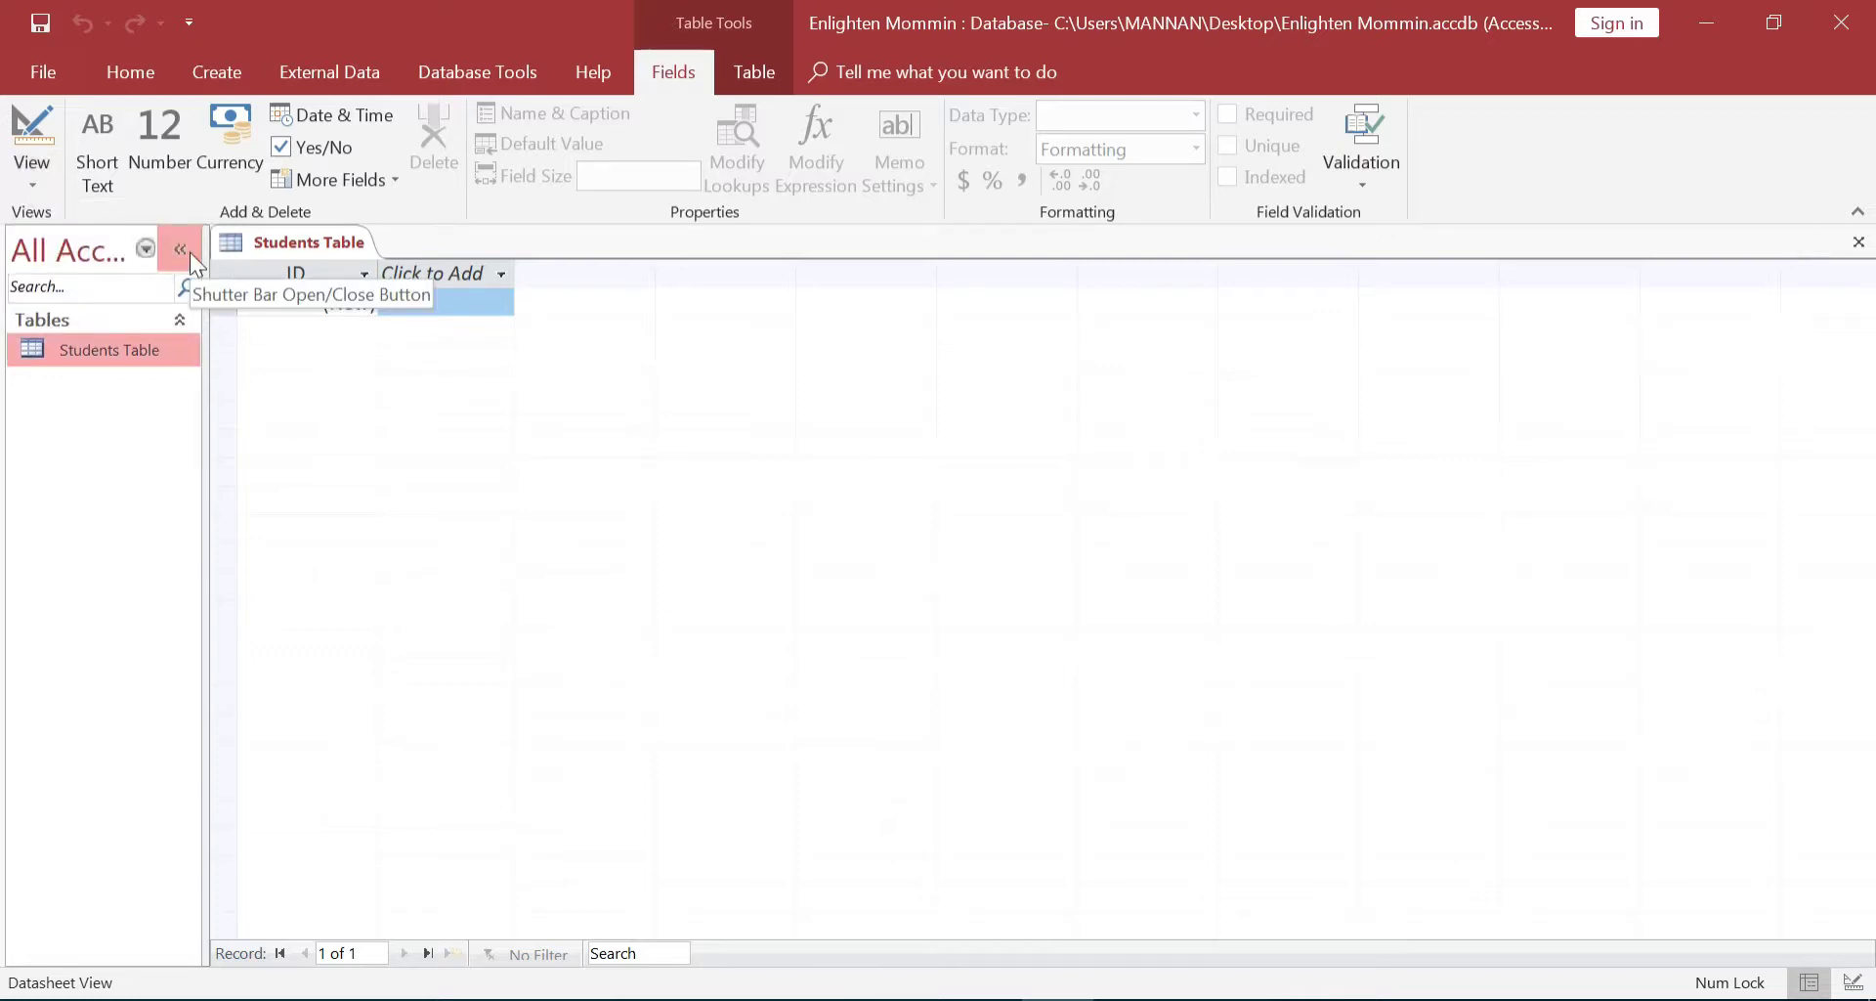
left_click(21, 184)
left_click(91, 291)
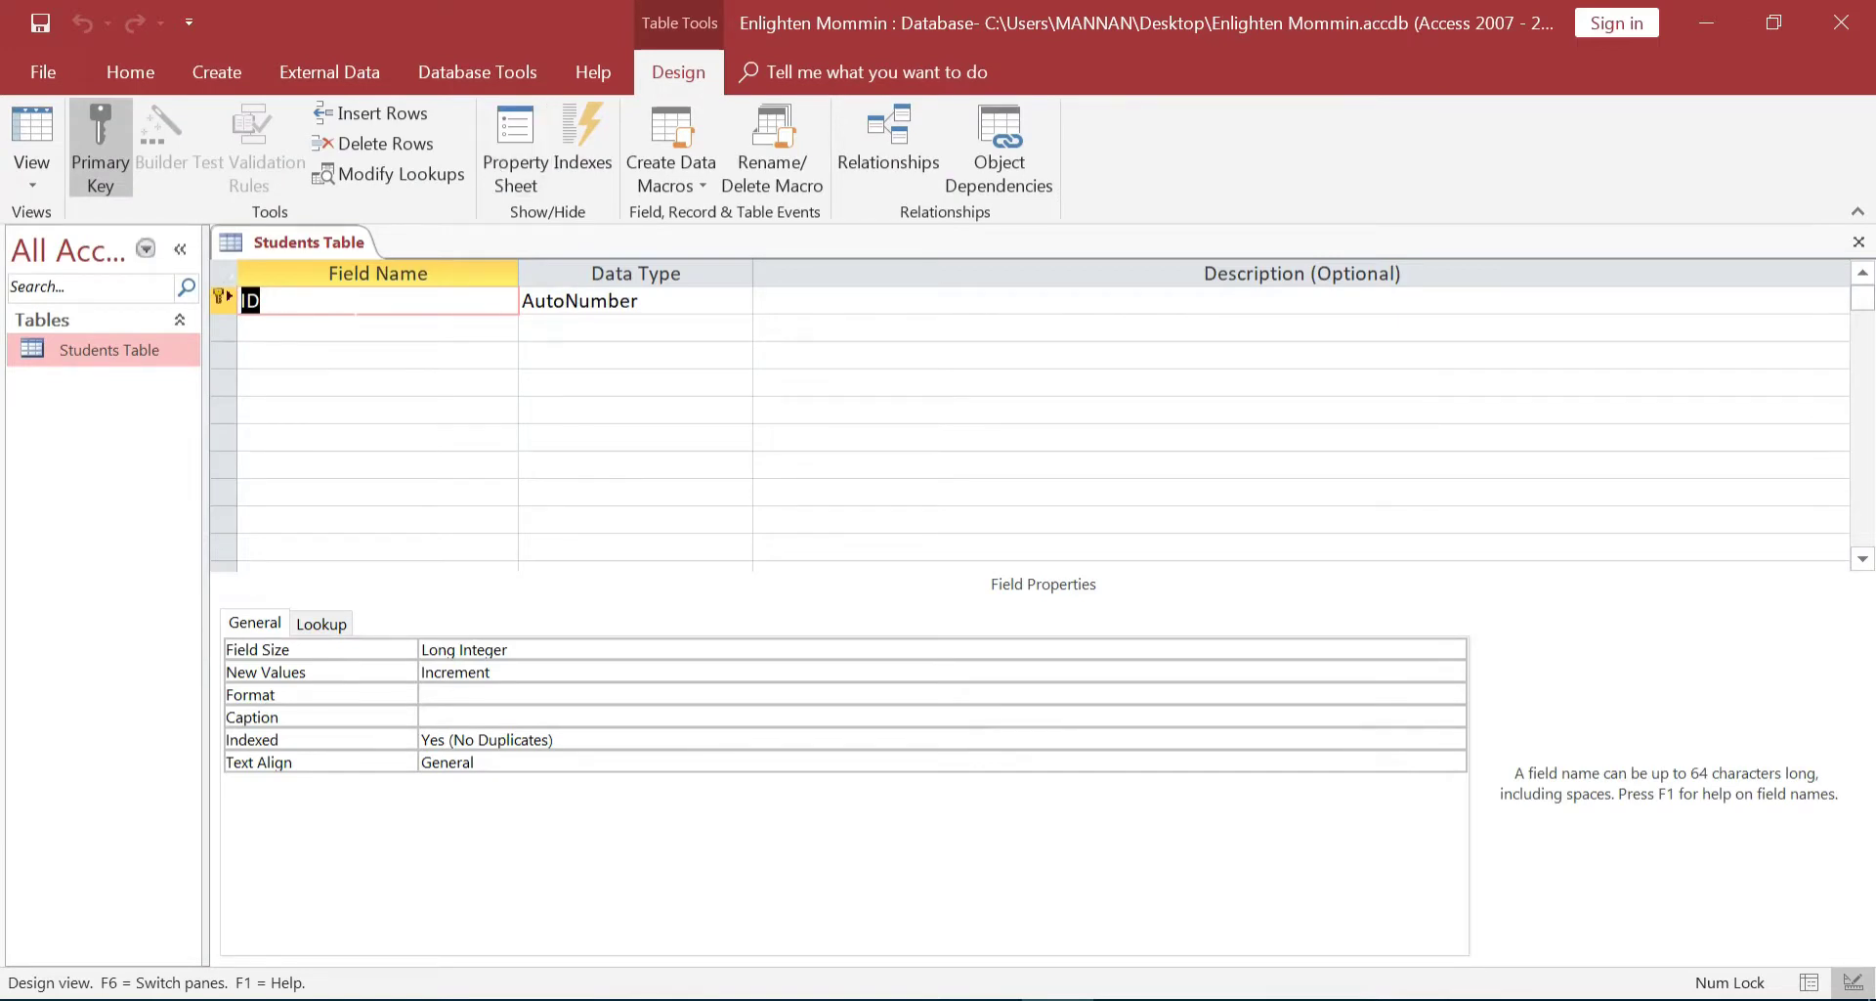
Add a Roll_No field of type Number below ID, then enter the next field name, Name
left_click(345, 331)
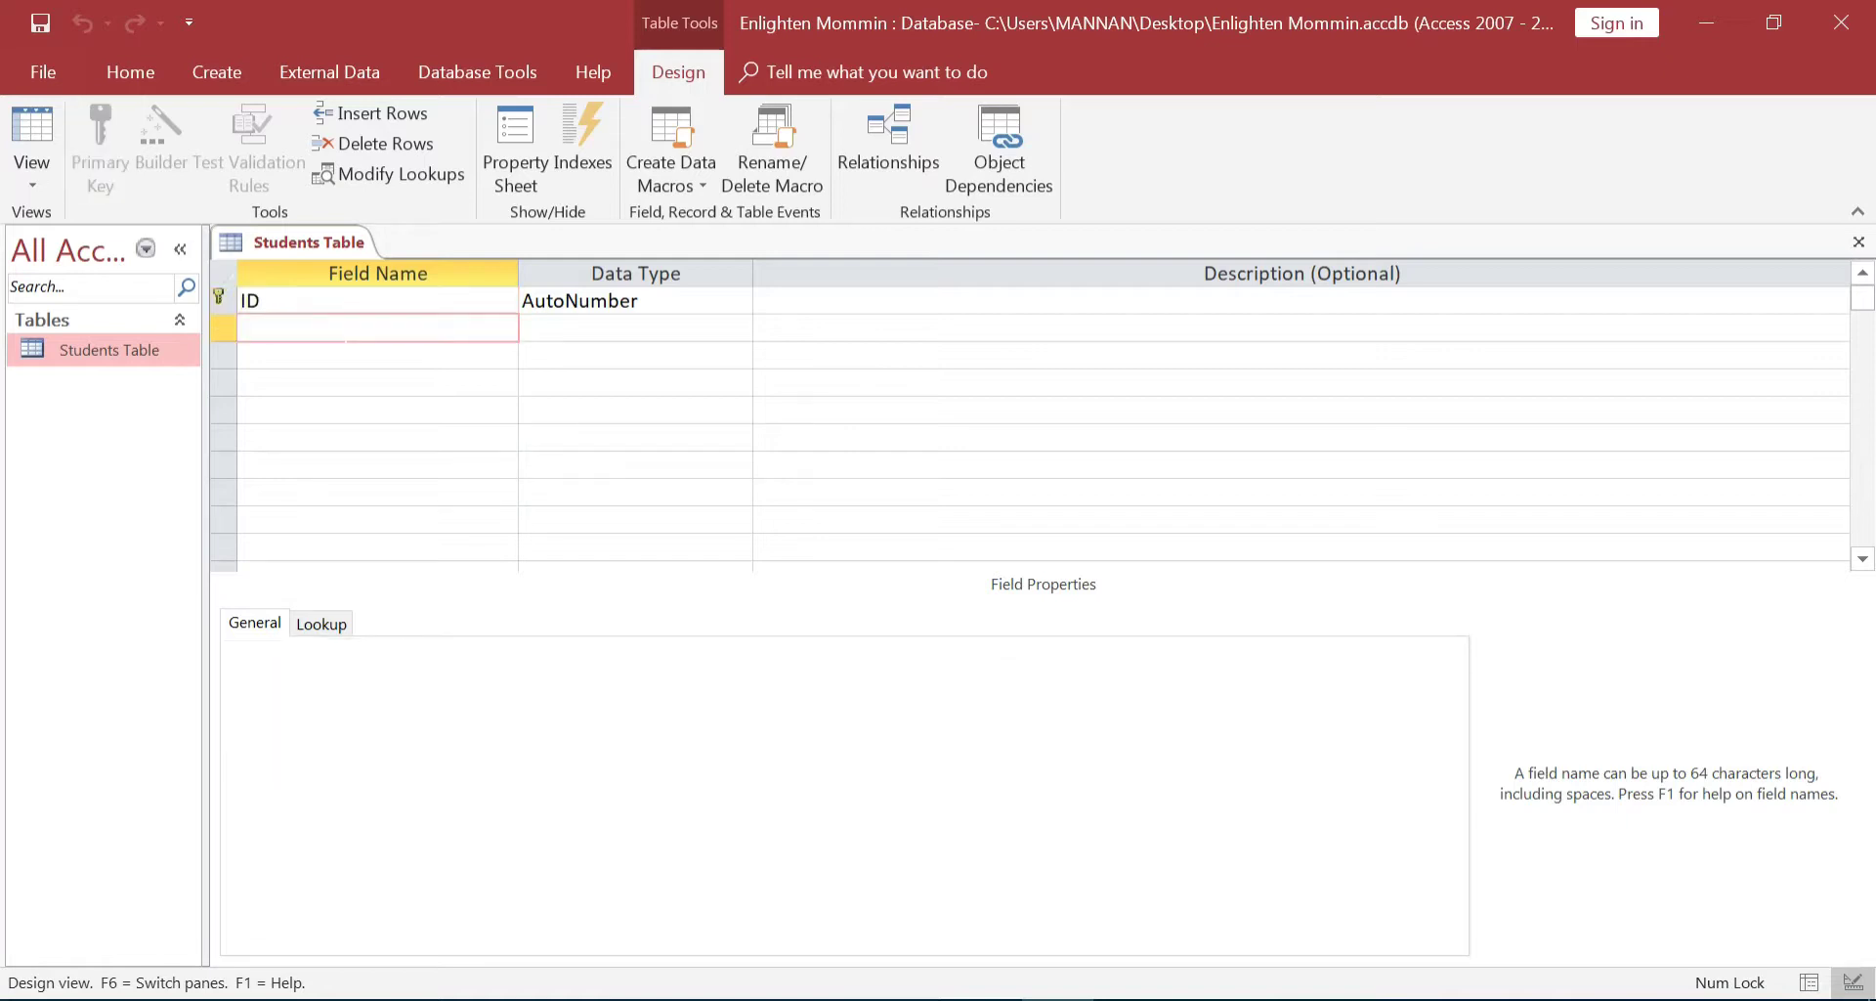
type("Roll_No")
key("Tab")
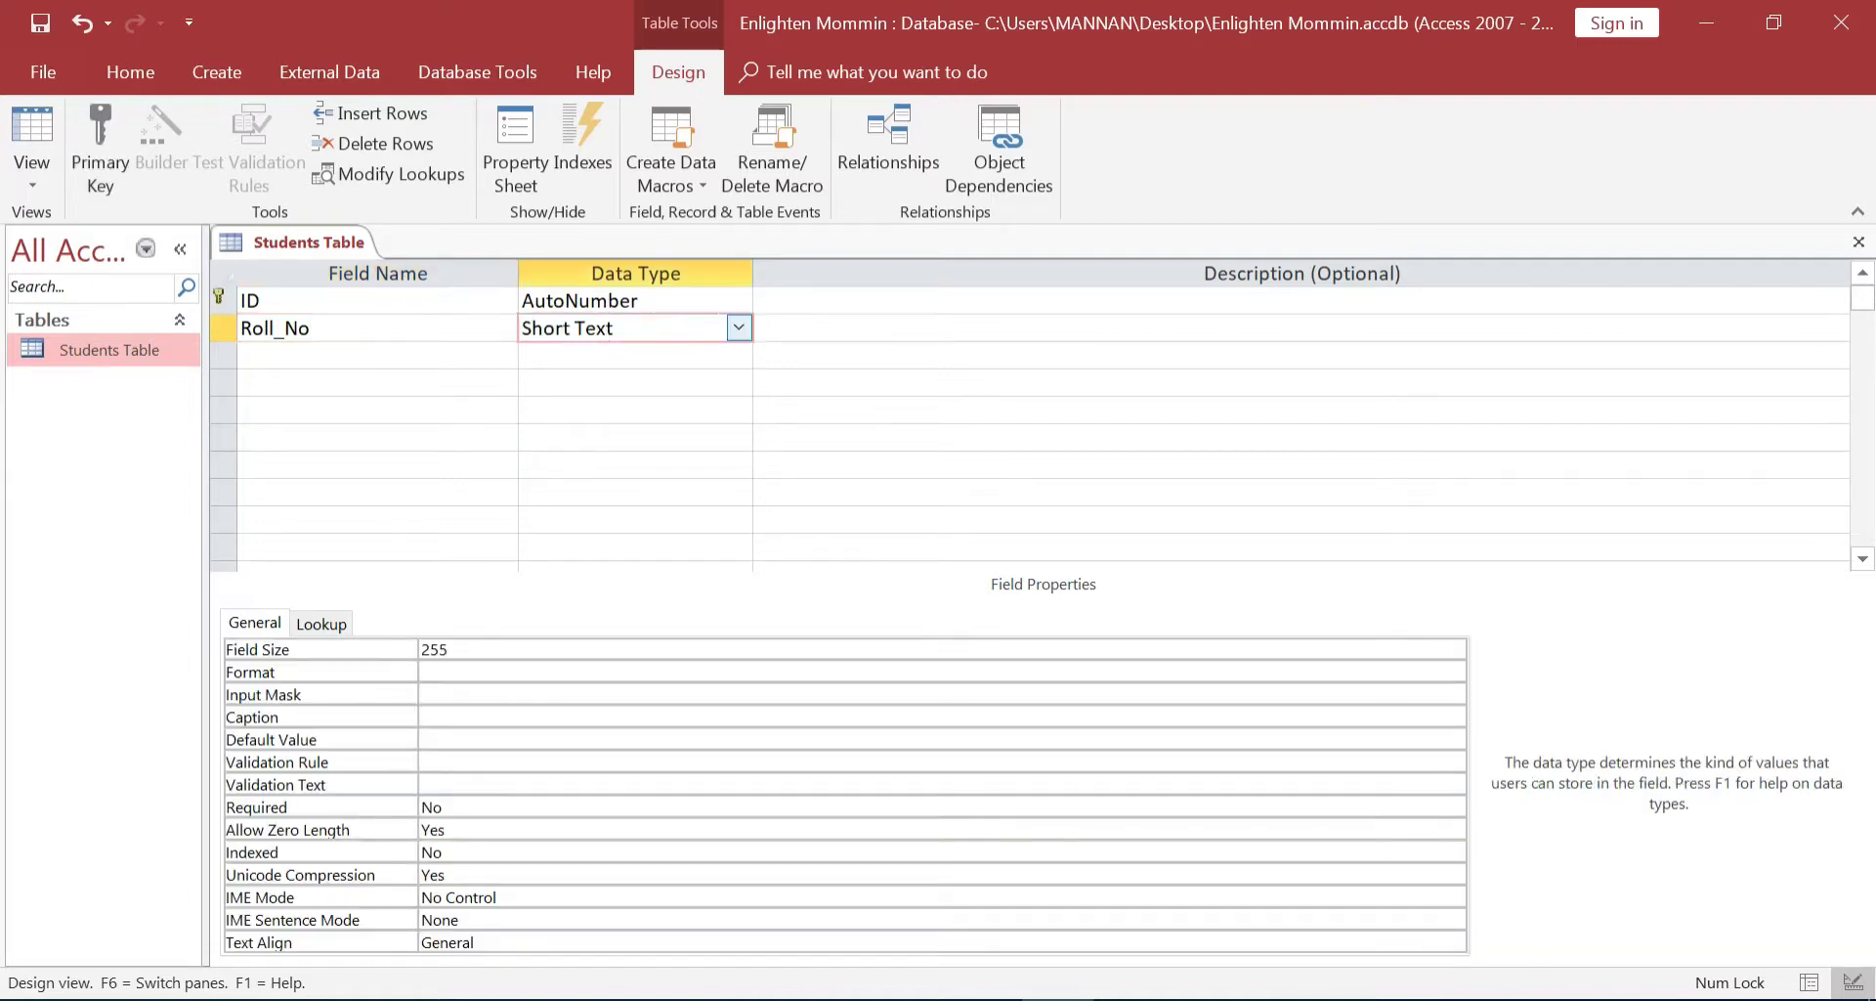
left_click(731, 327)
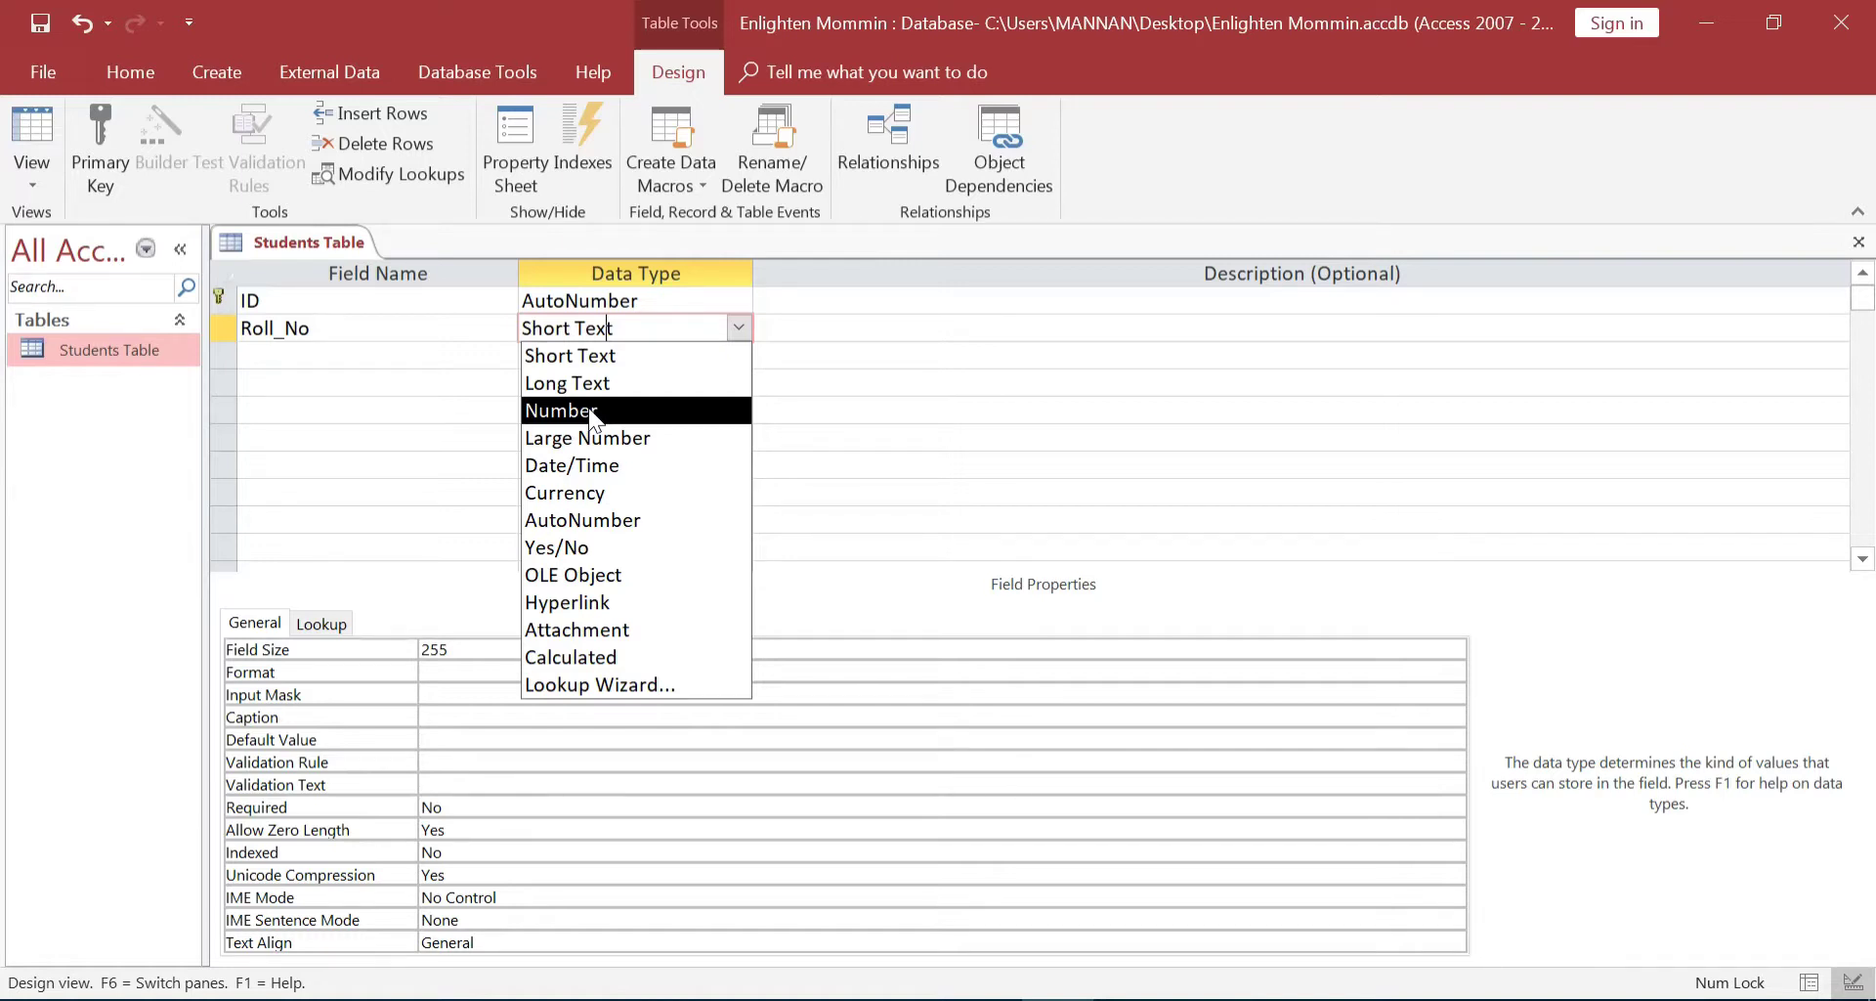
left_click(590, 410)
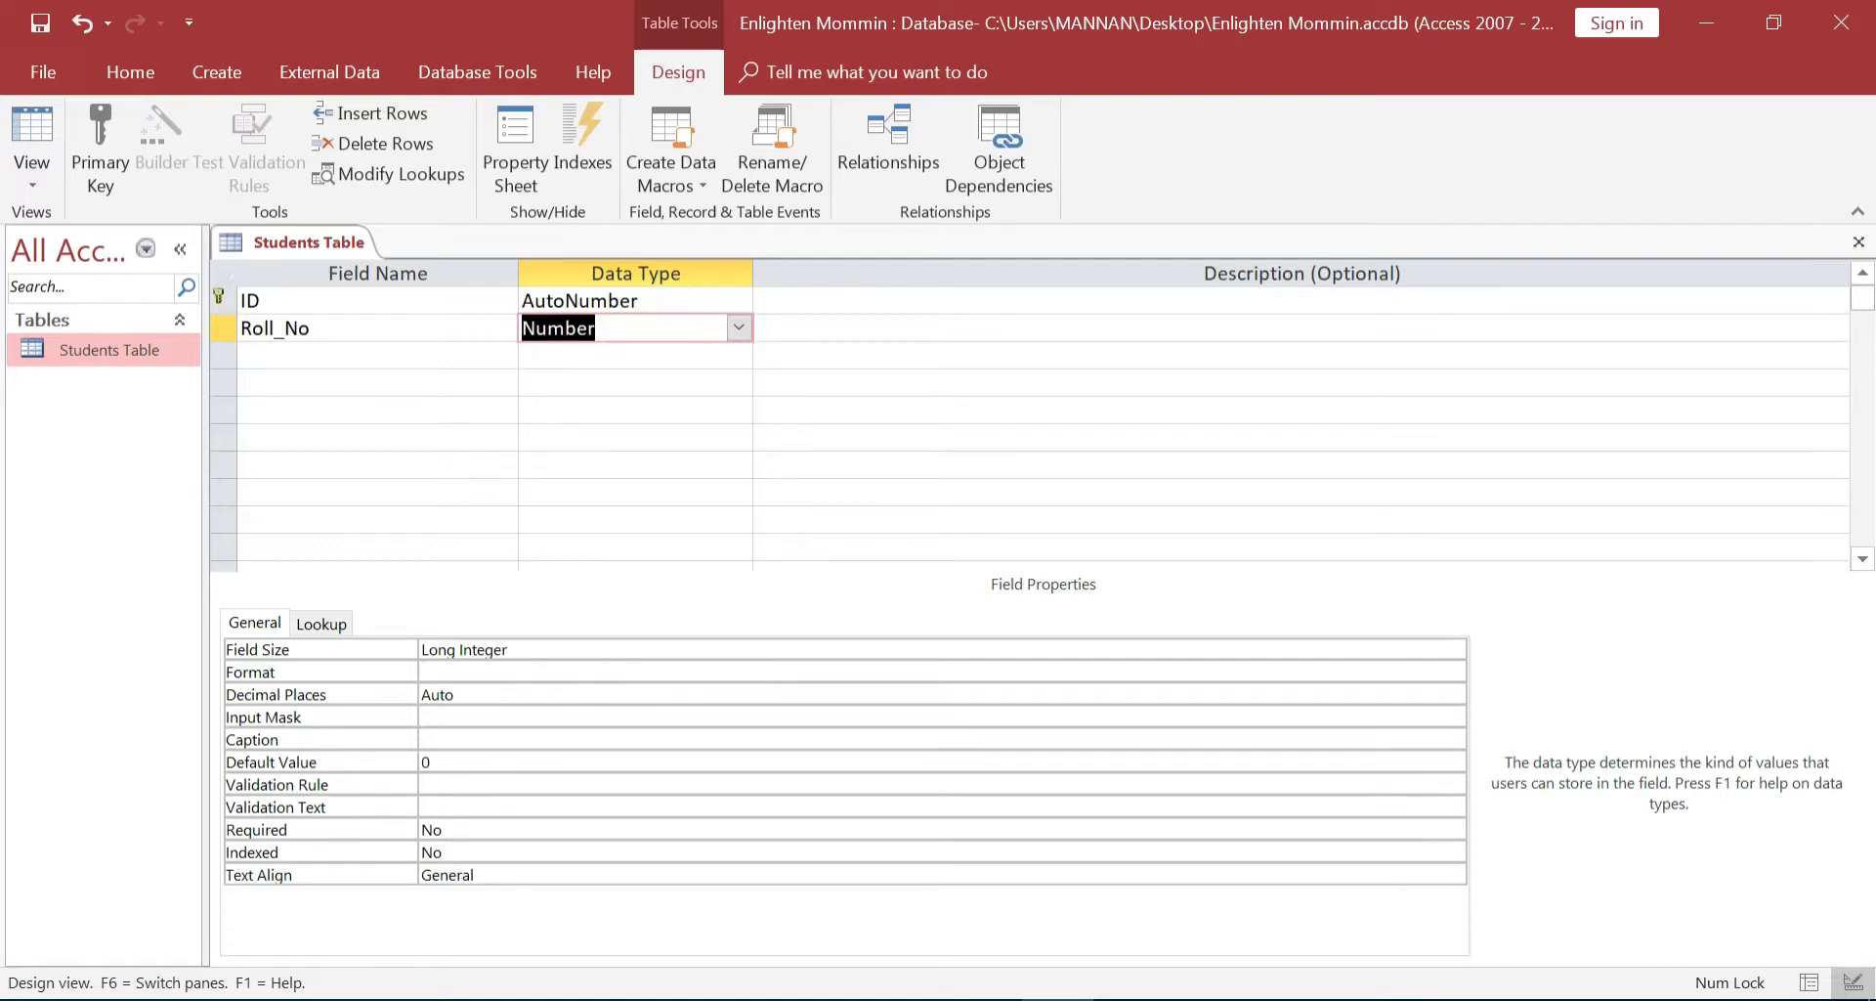
left_click(265, 357)
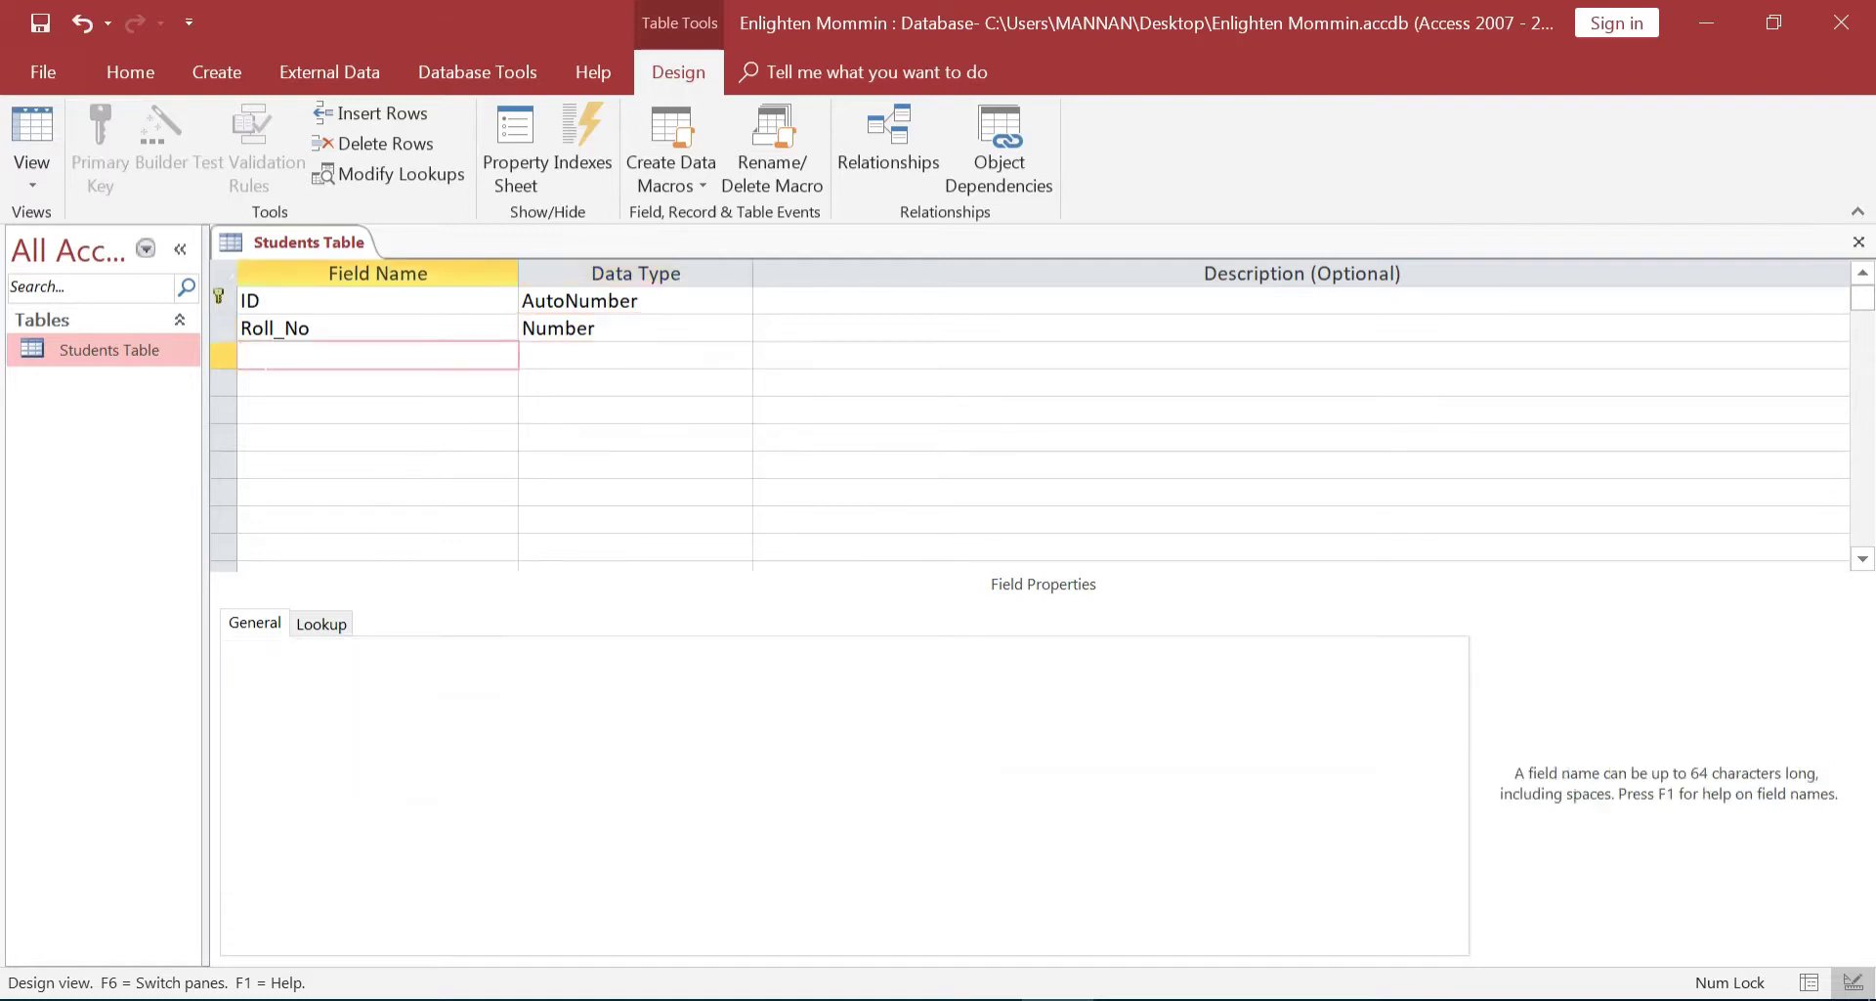
type("Name")
key("Tab")
Accept the reserved-word warning for Name and add a Class field as Short Text
left_click(840, 616)
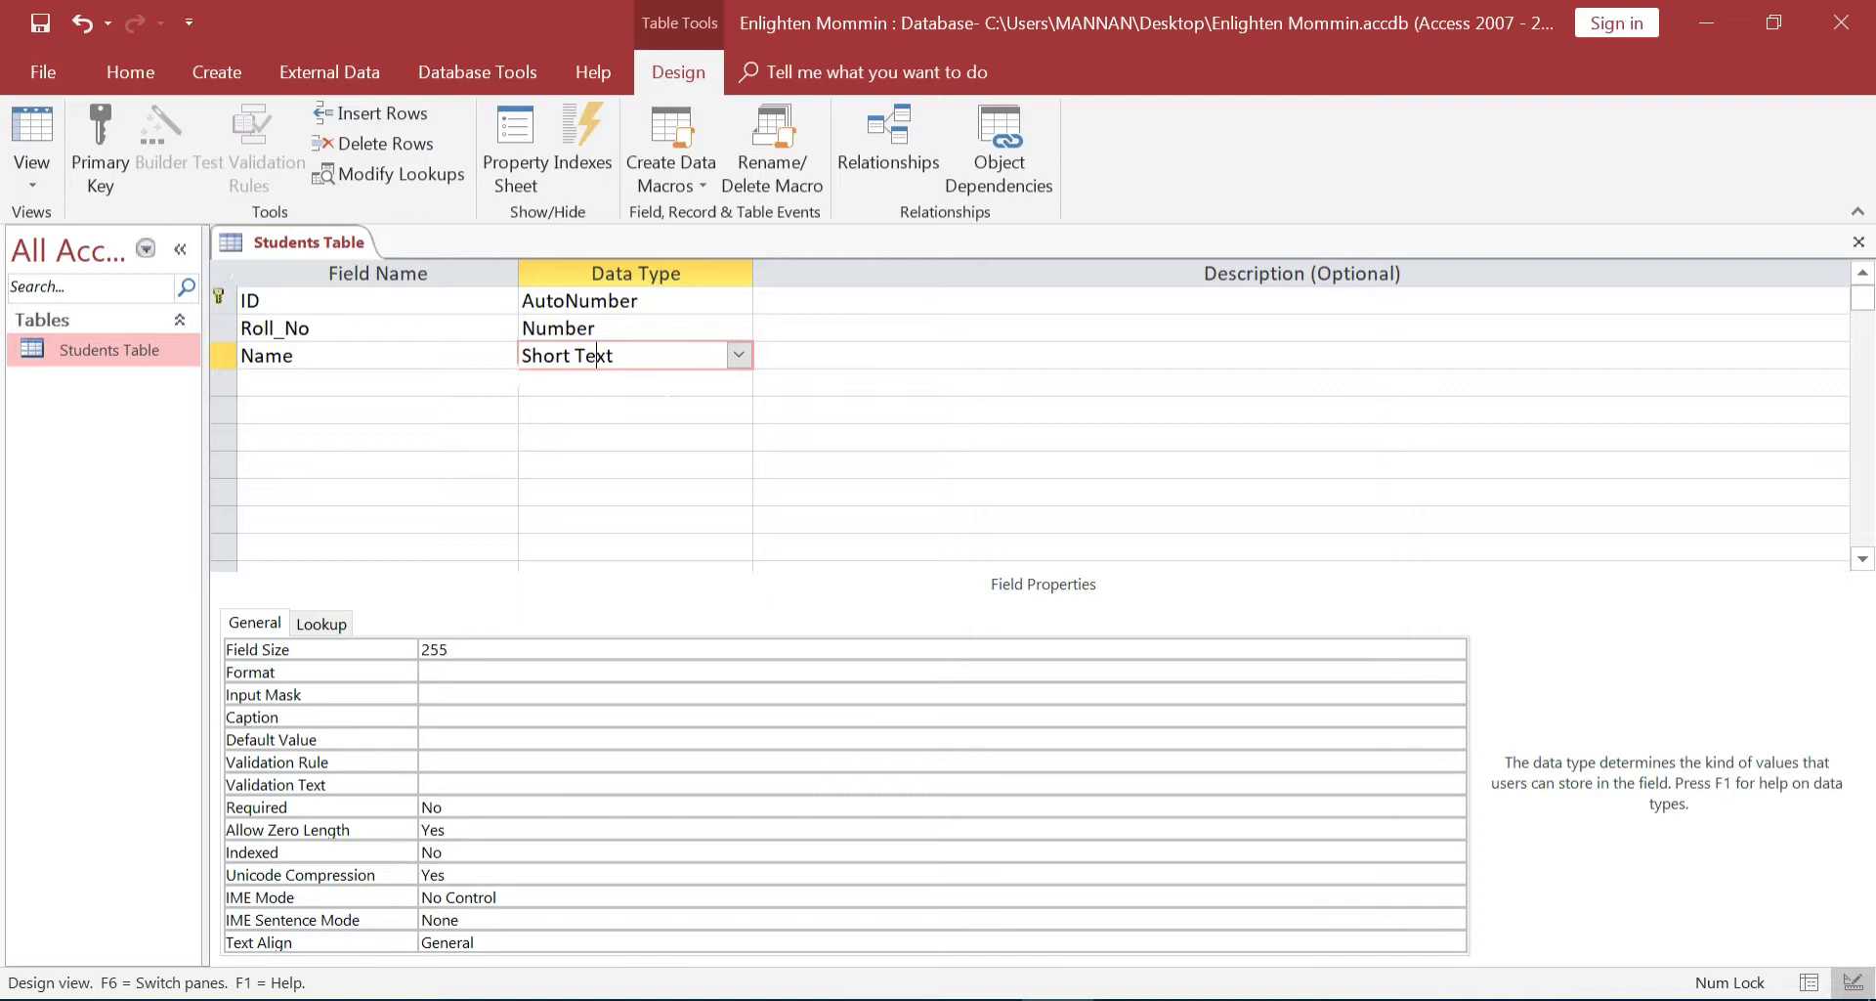
left_click(403, 384)
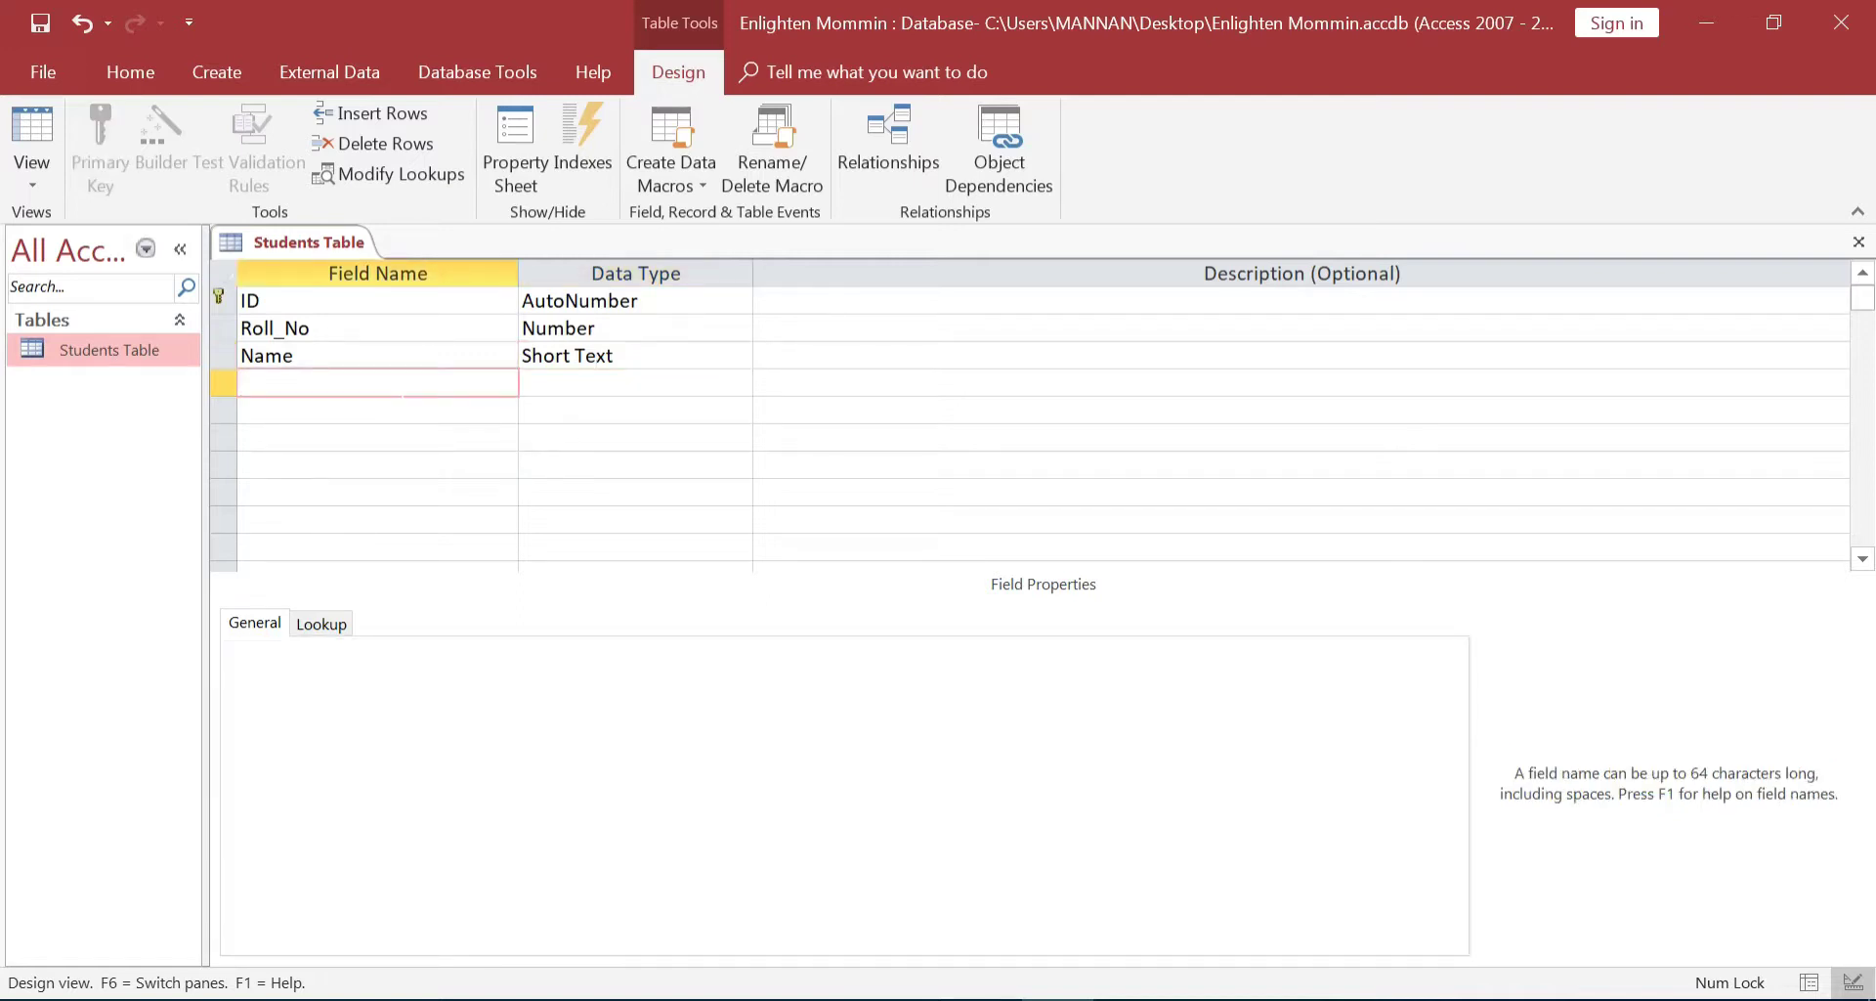
type("Class")
left_click(543, 382)
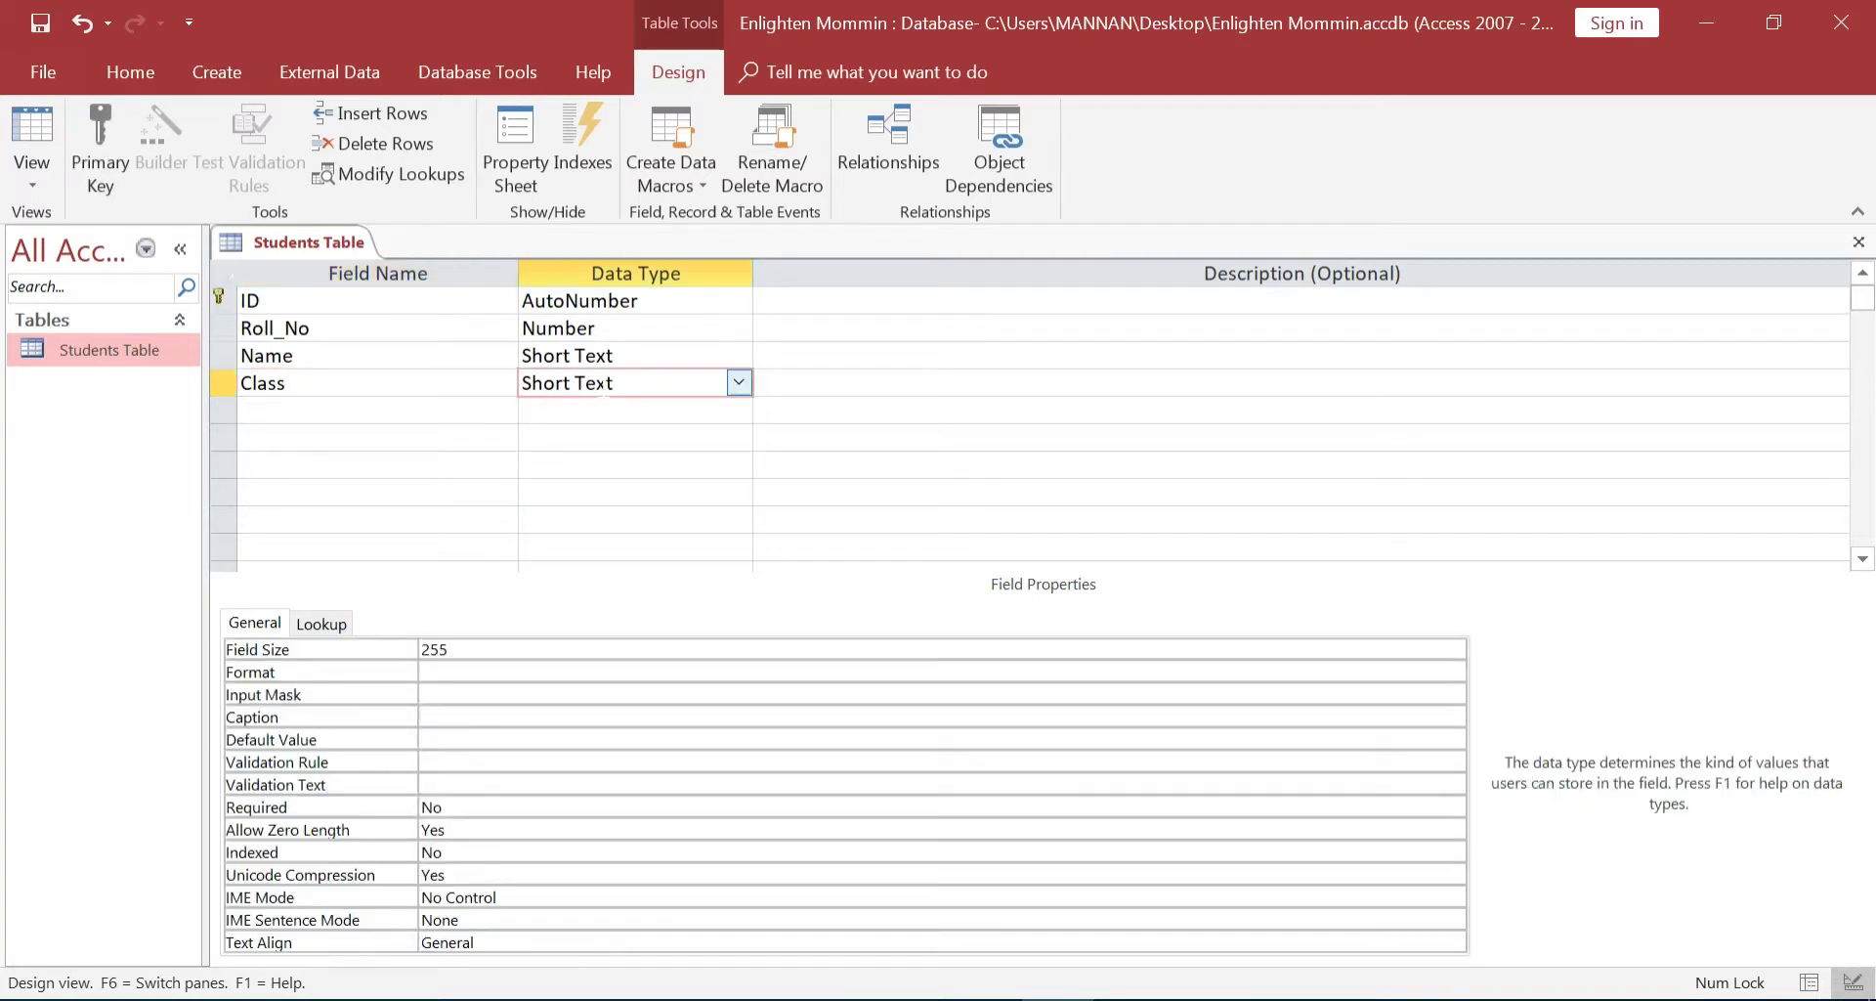
Add a Contuct No field with the Number data type
left_click(377, 409)
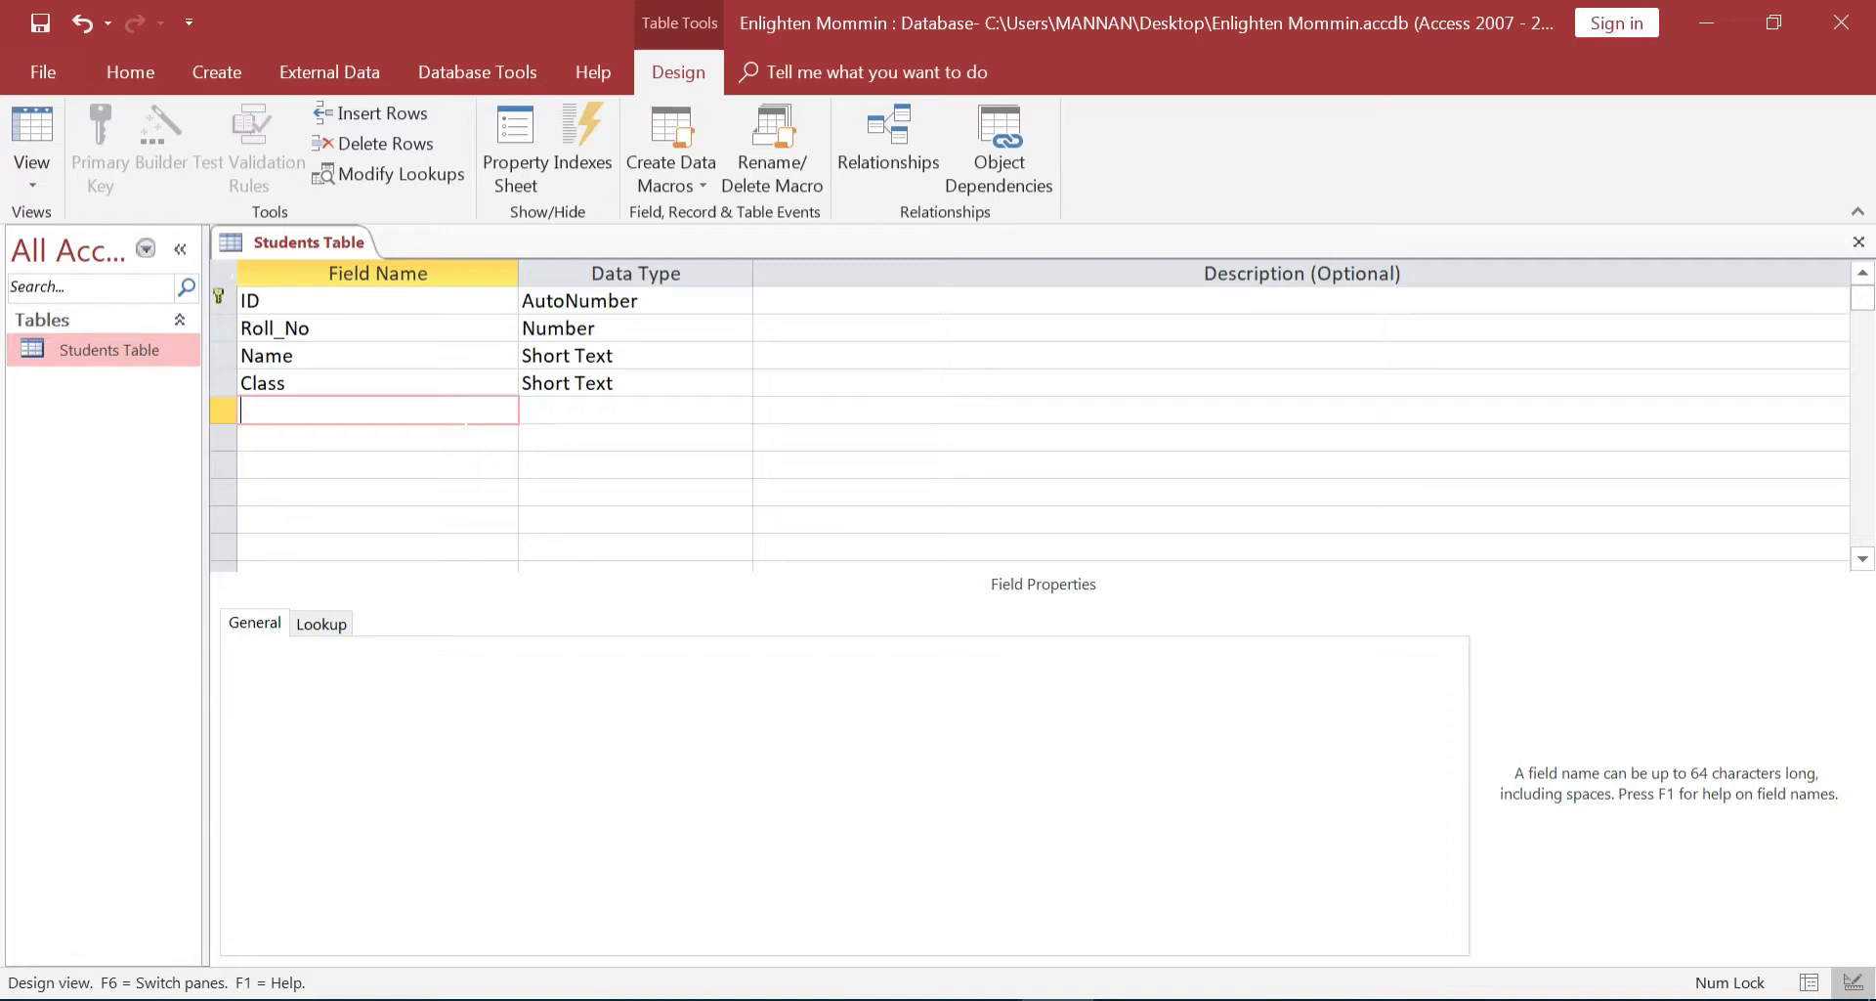
type("Contuct No")
key("Tab")
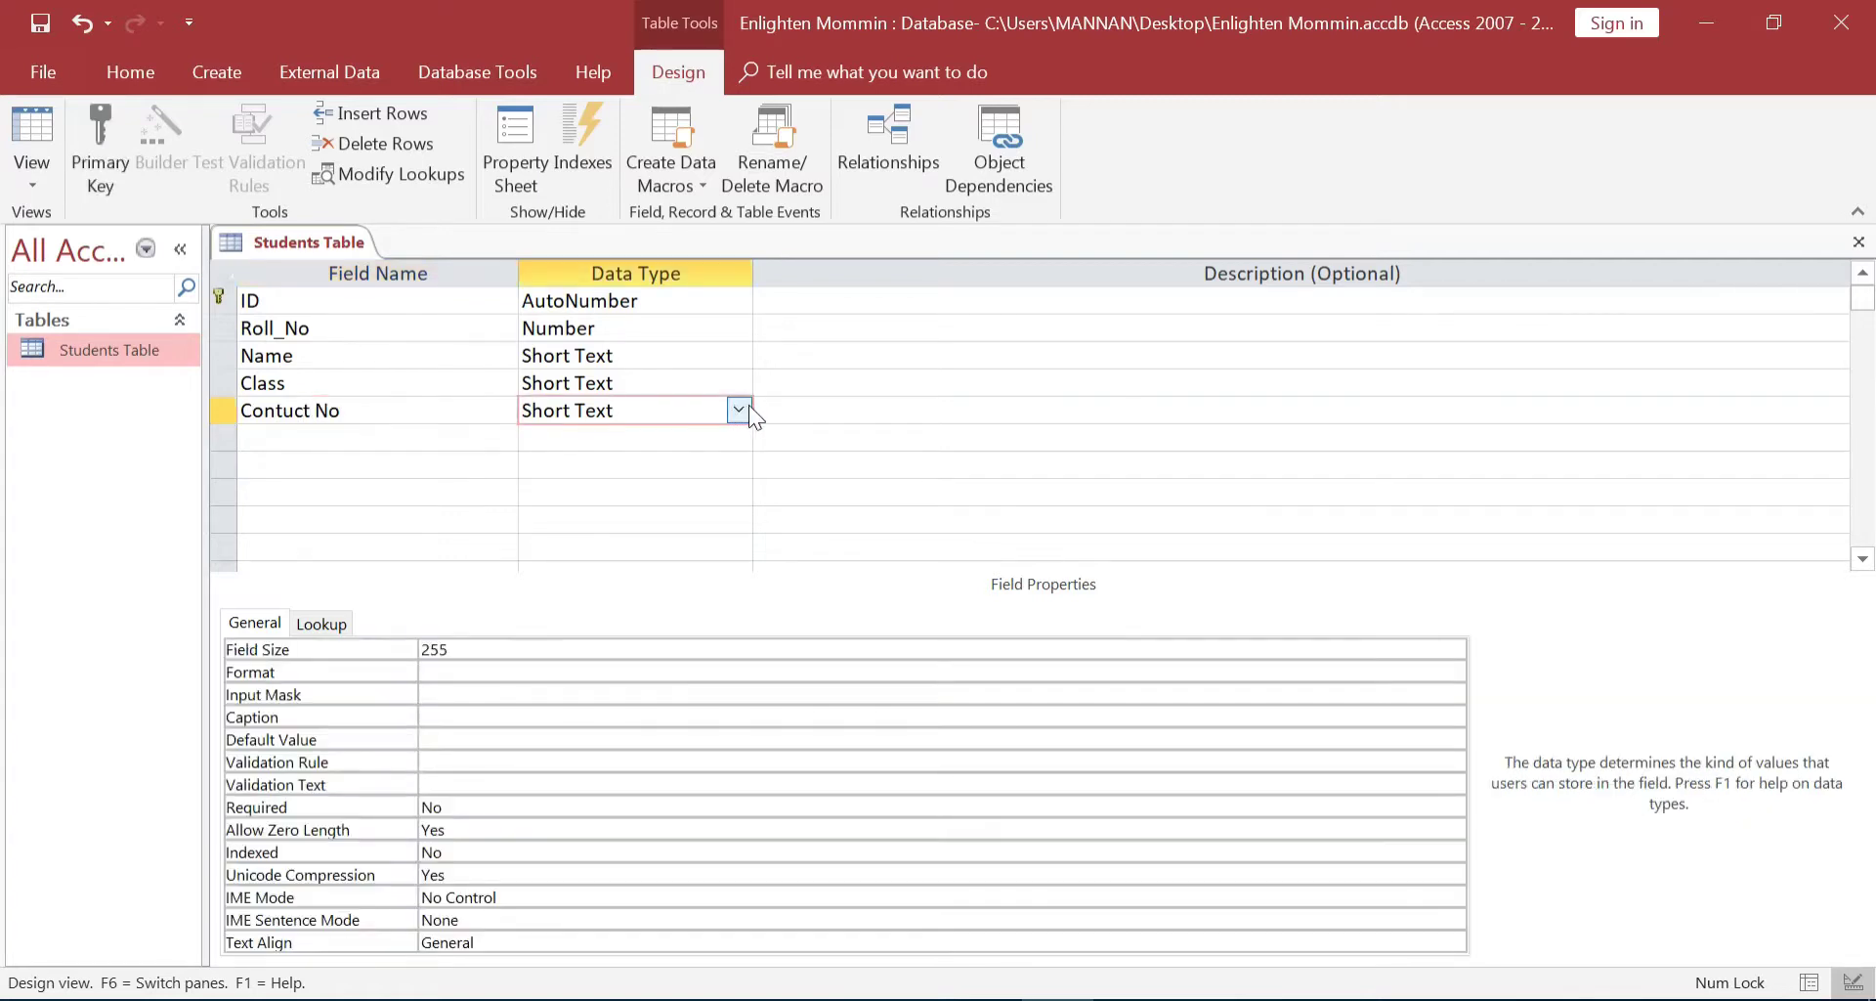
left_click(738, 410)
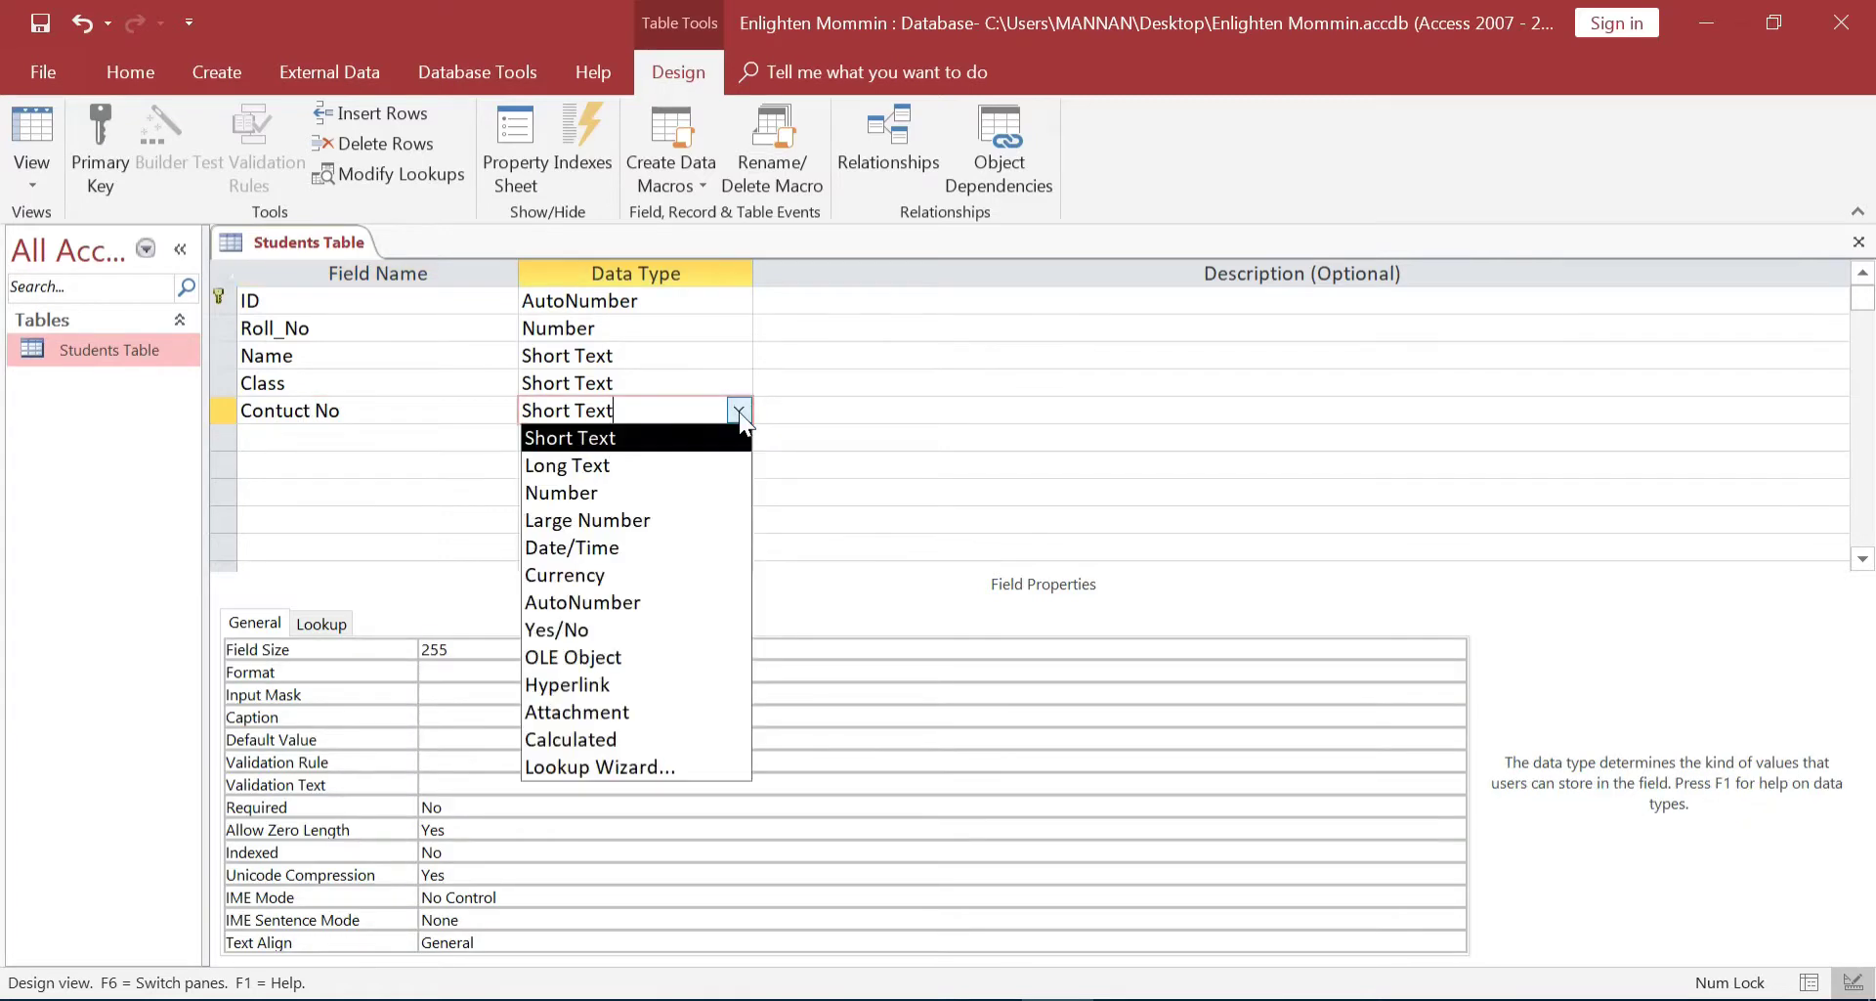
left_click(630, 483)
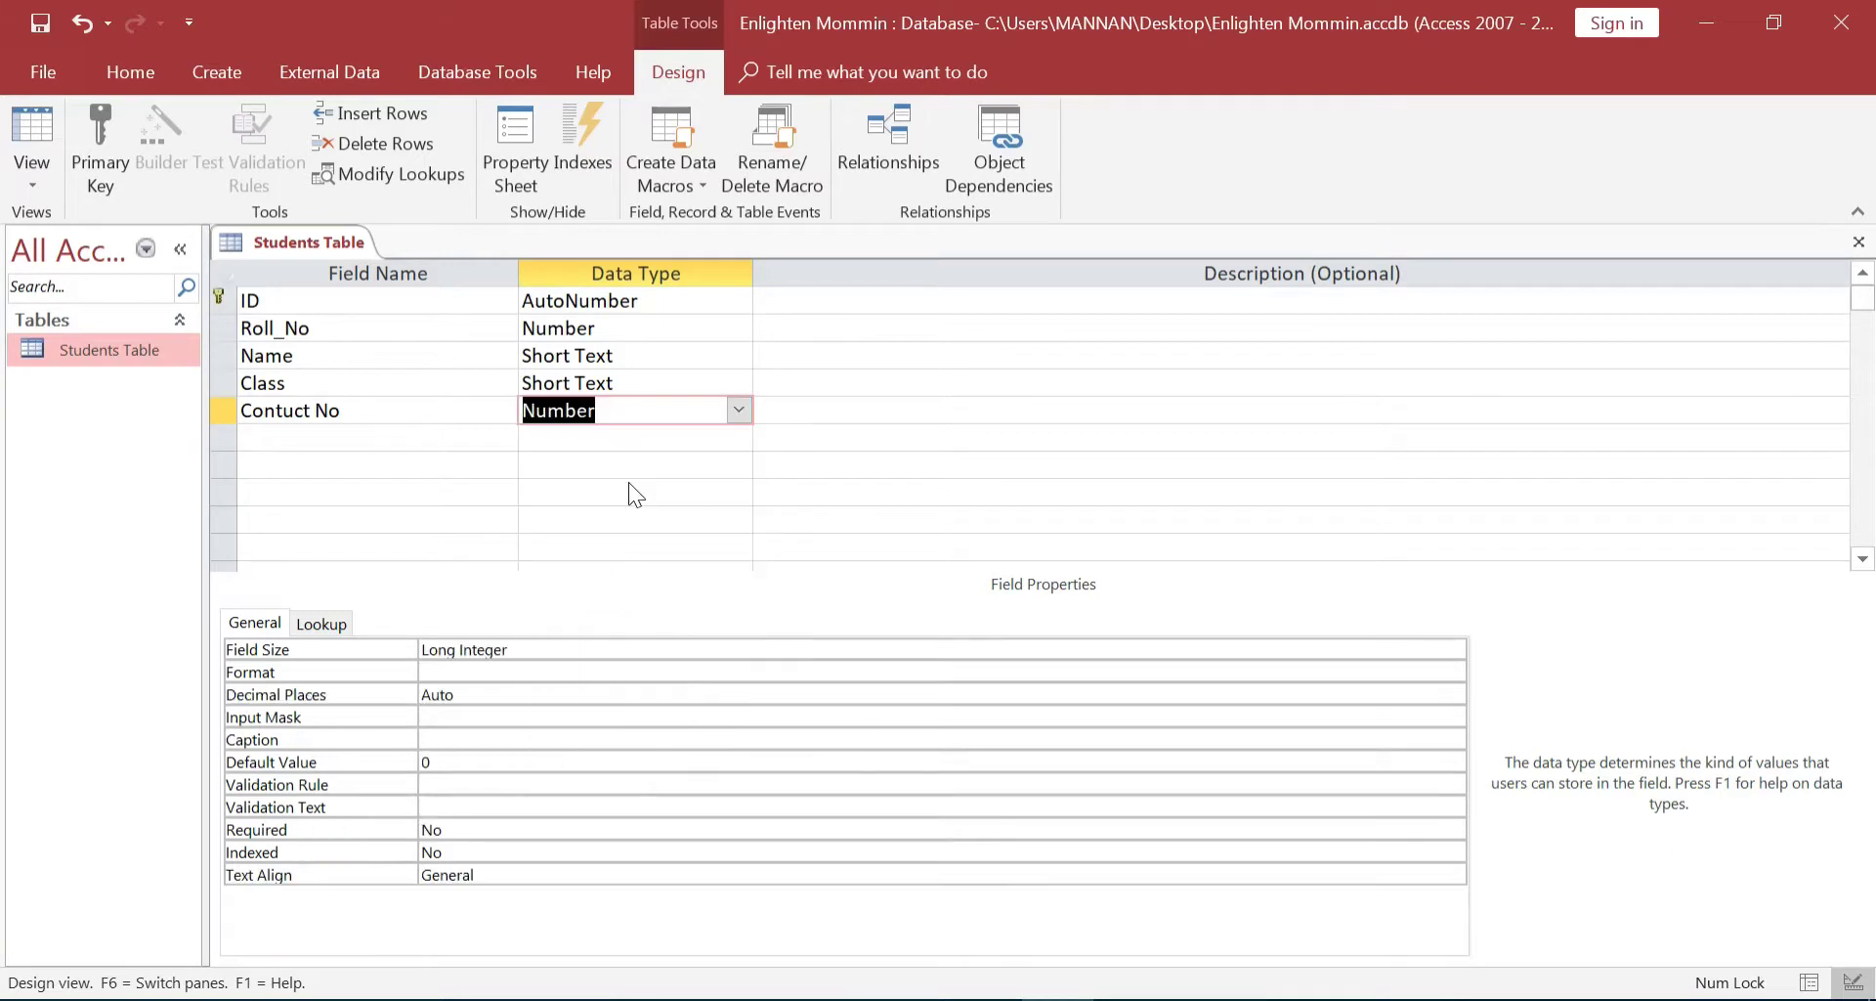
left_click(739, 411)
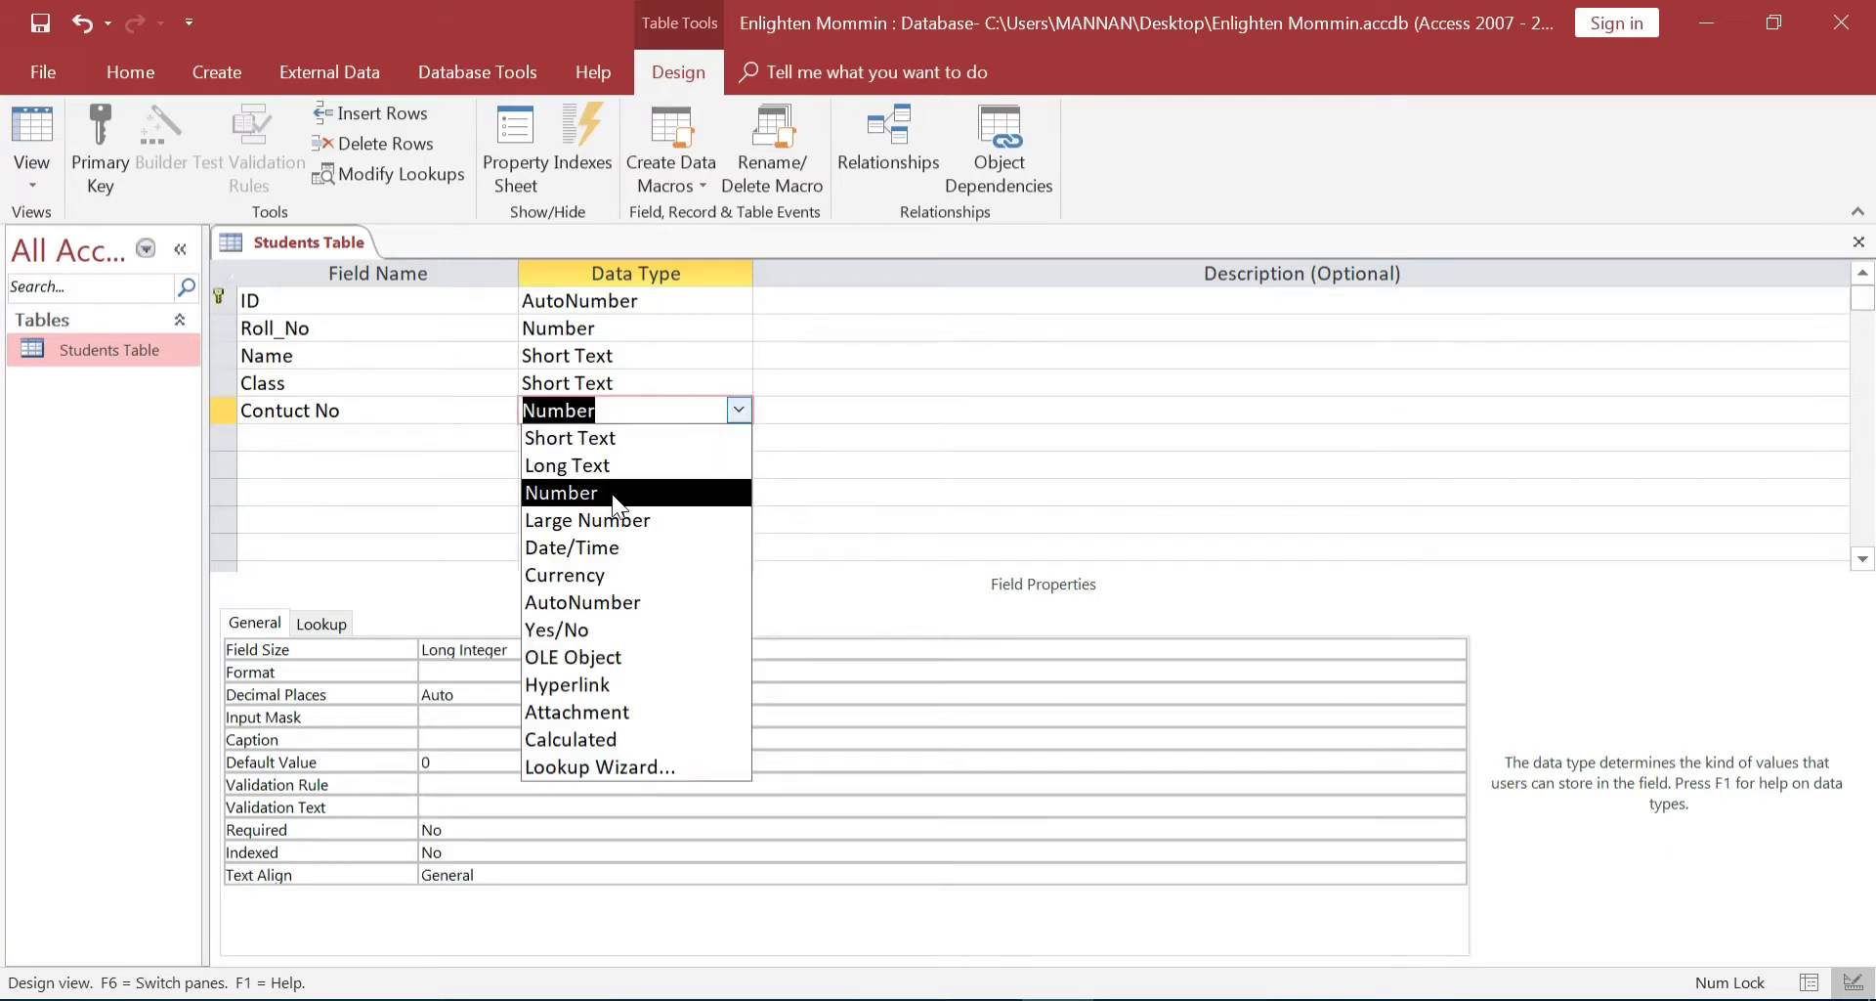
left_click(613, 496)
left_click(739, 411)
left_click(601, 493)
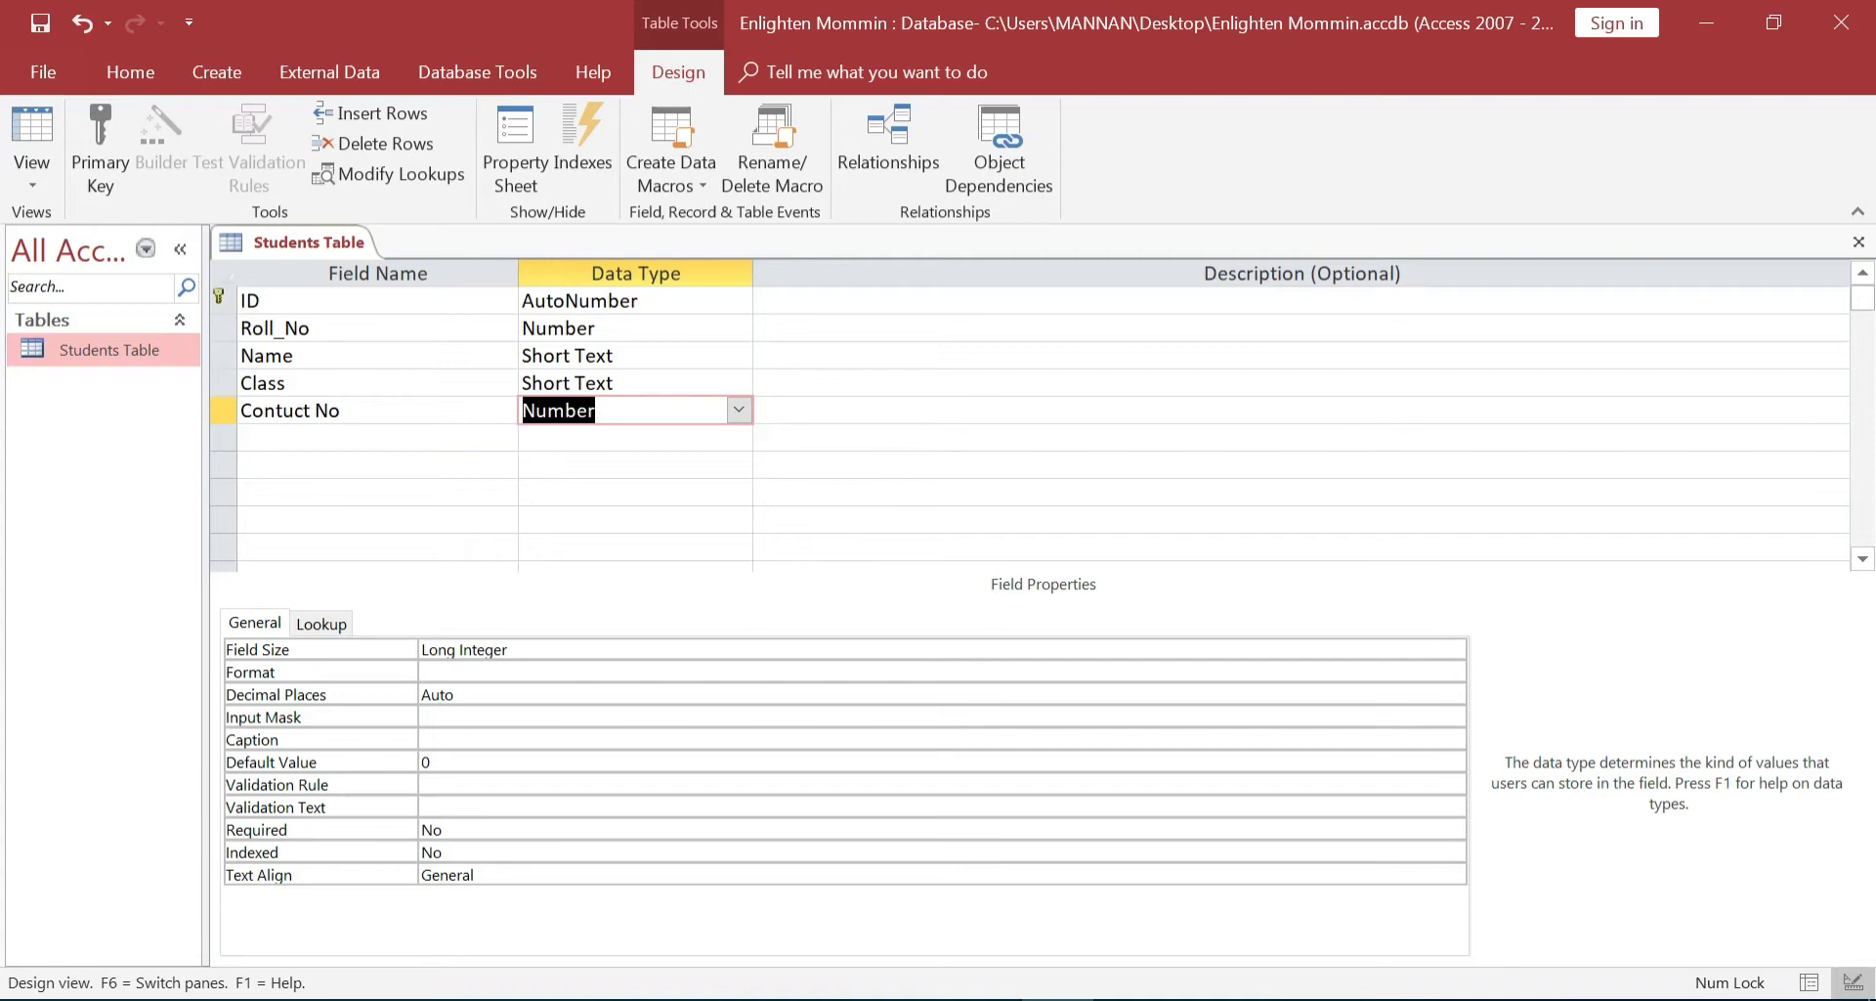
left_click(379, 438)
Name the next field DOB and give it the Date/Time data type
type("DOB")
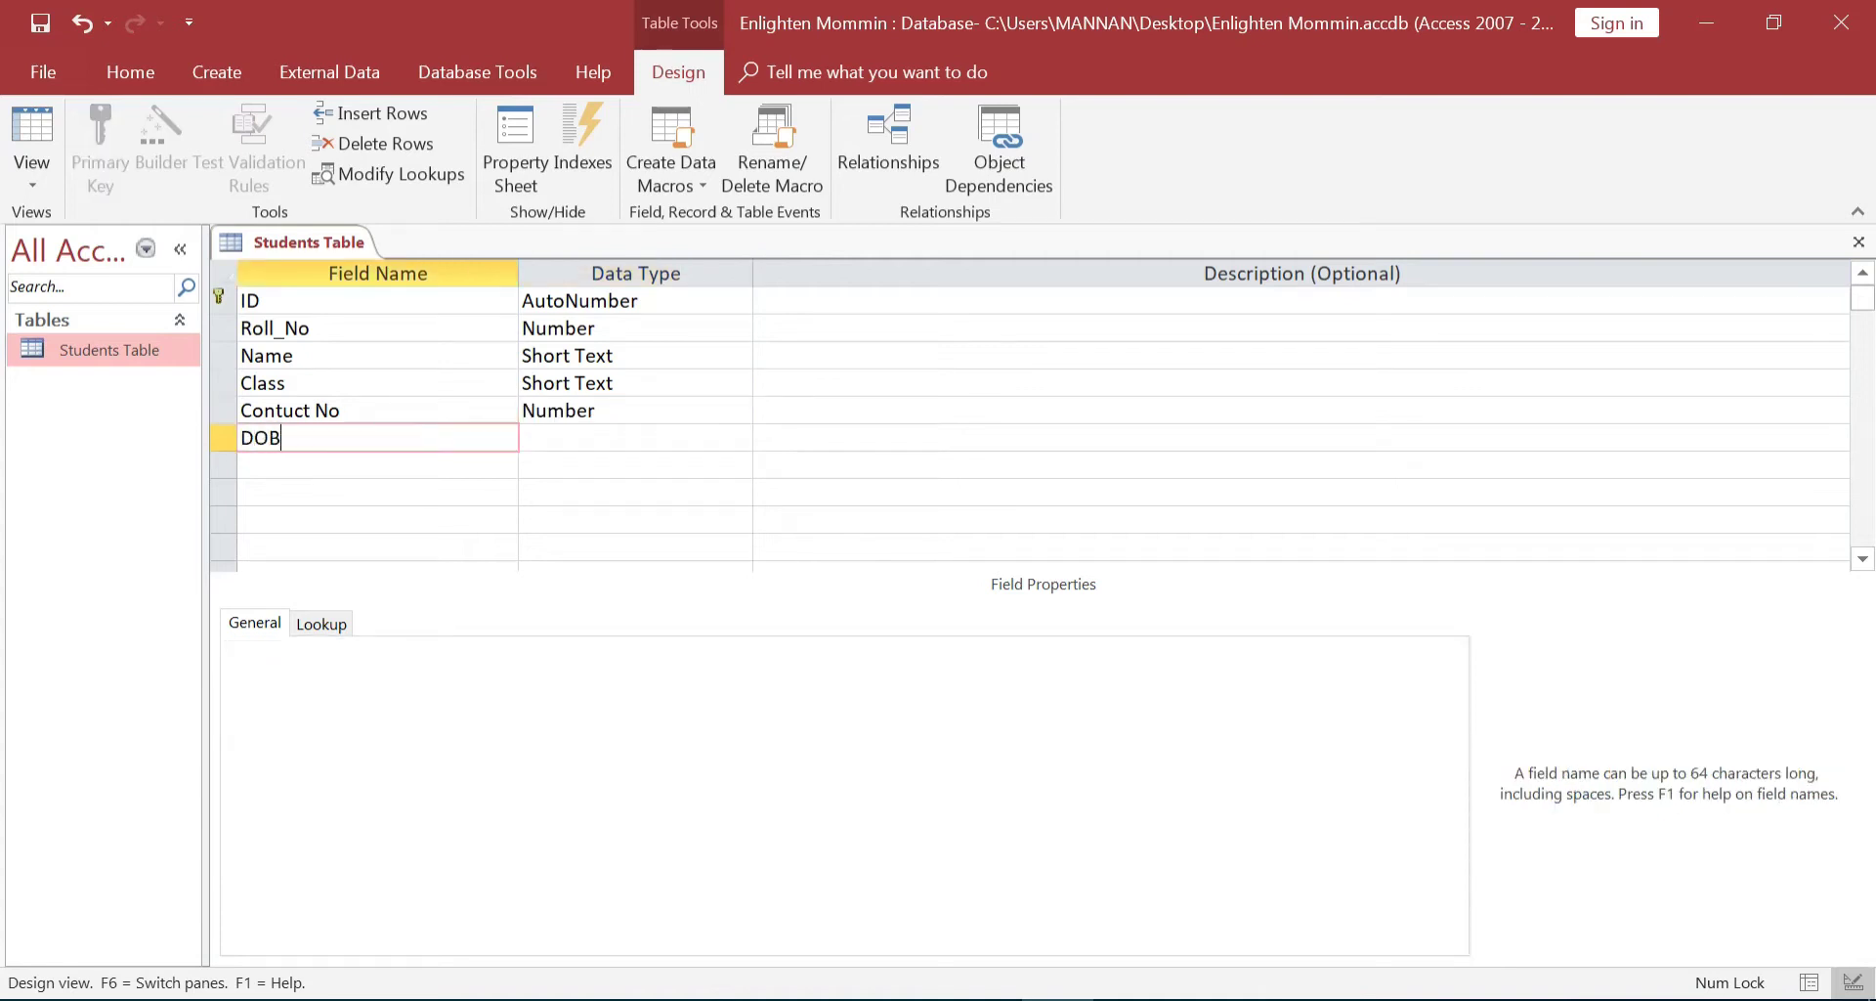
left_click(555, 437)
left_click(739, 437)
left_click(650, 577)
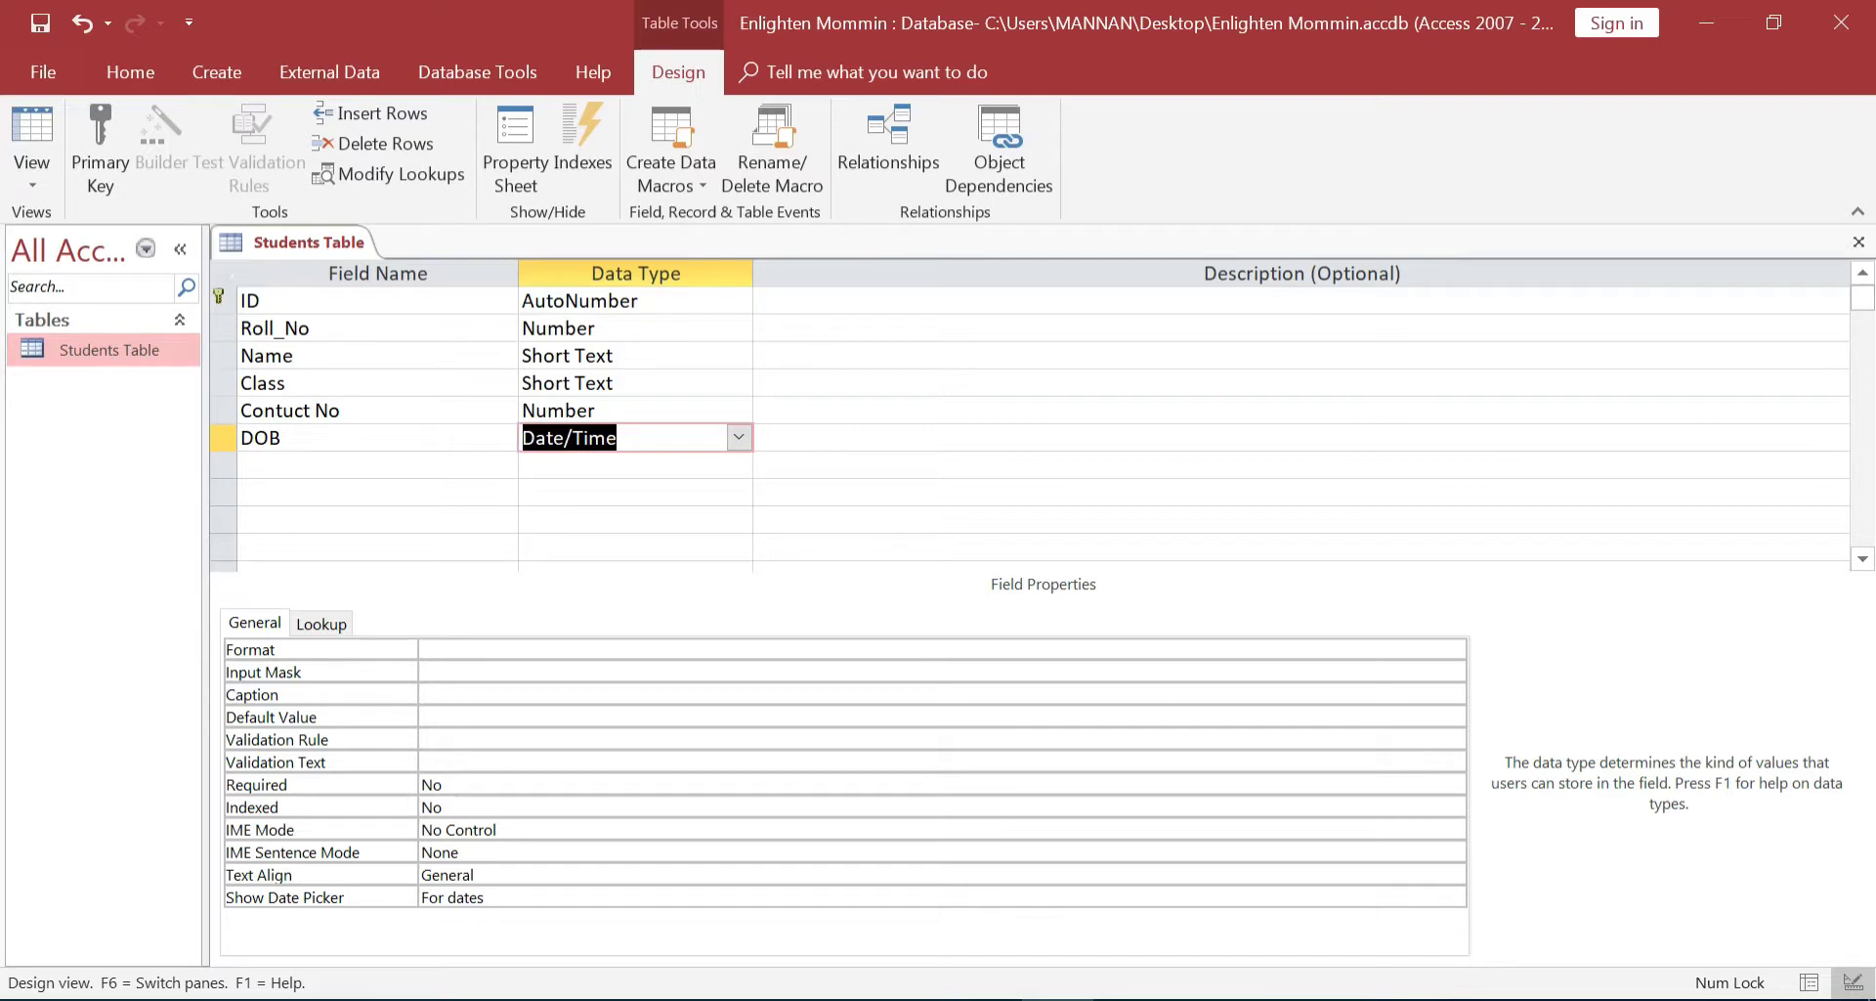
Swap the field names so DOB (Date/Time) sits above Contuct No (Number)
left_click_drag(346, 411, 244, 422)
key("ctrl+c")
key("BackSpace")
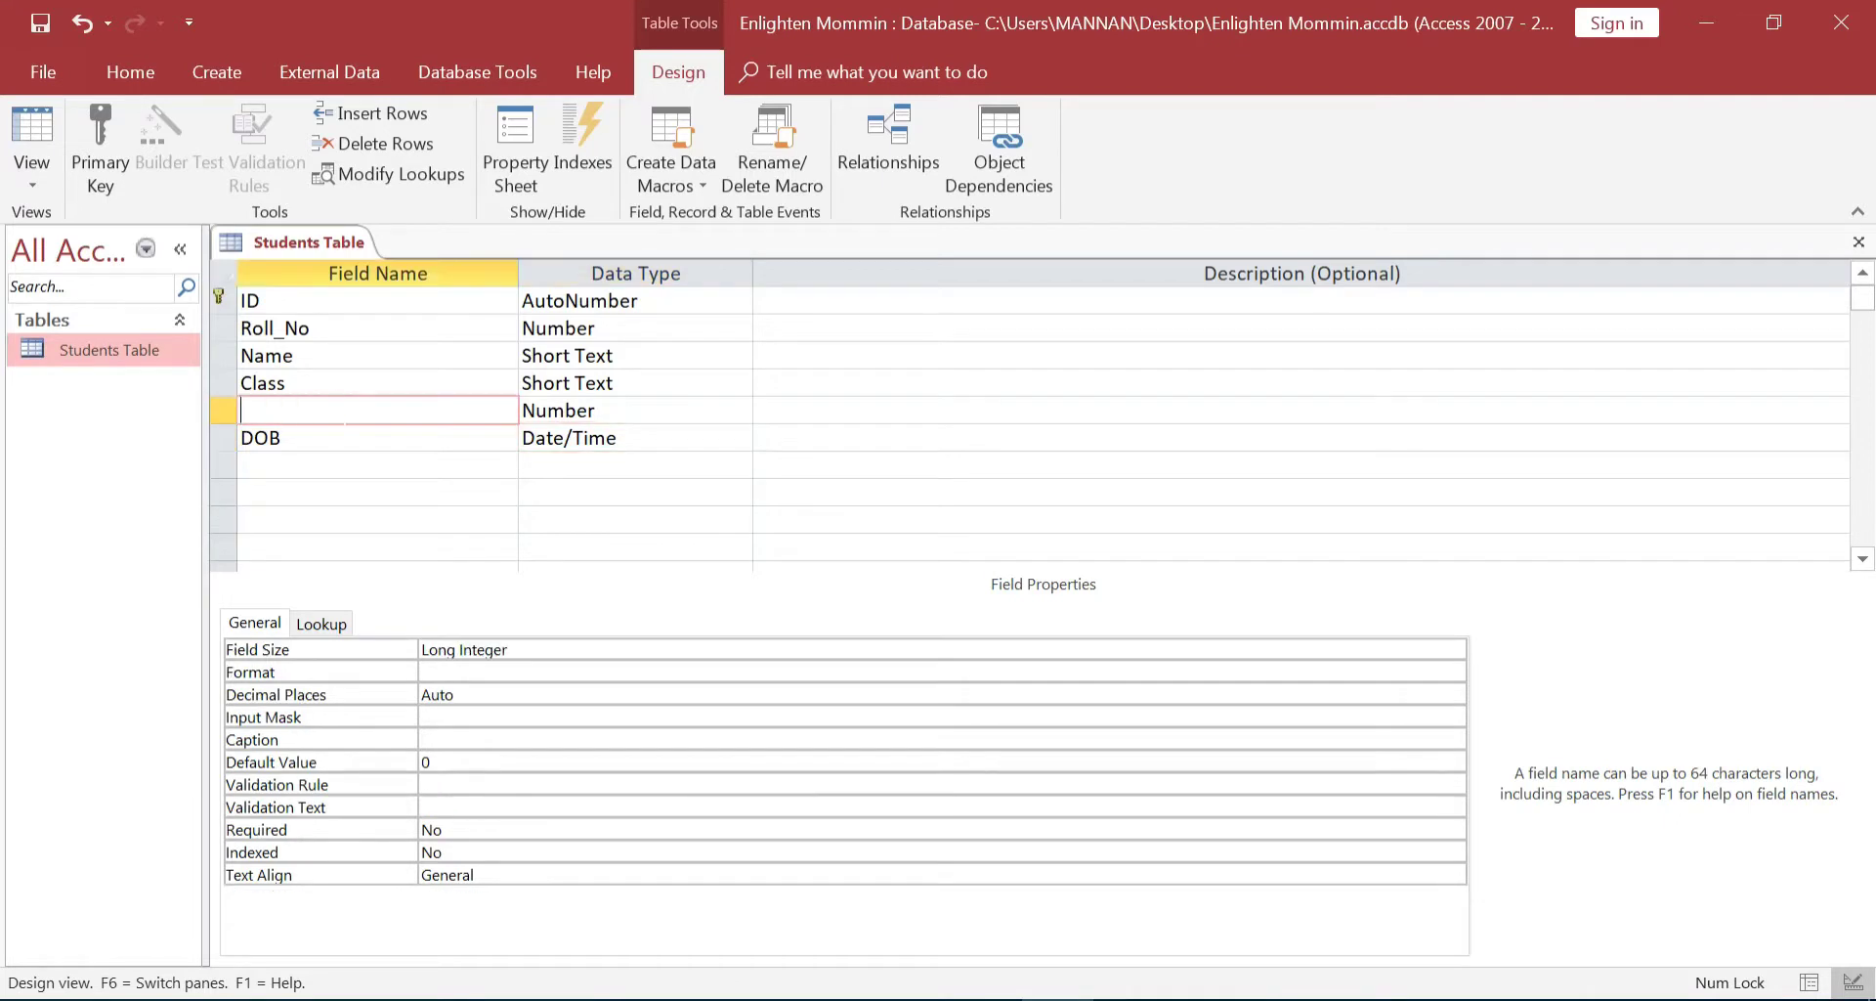
left_click(282, 437)
key("BackSpace")
key("BackSpace")
key("BackSpace")
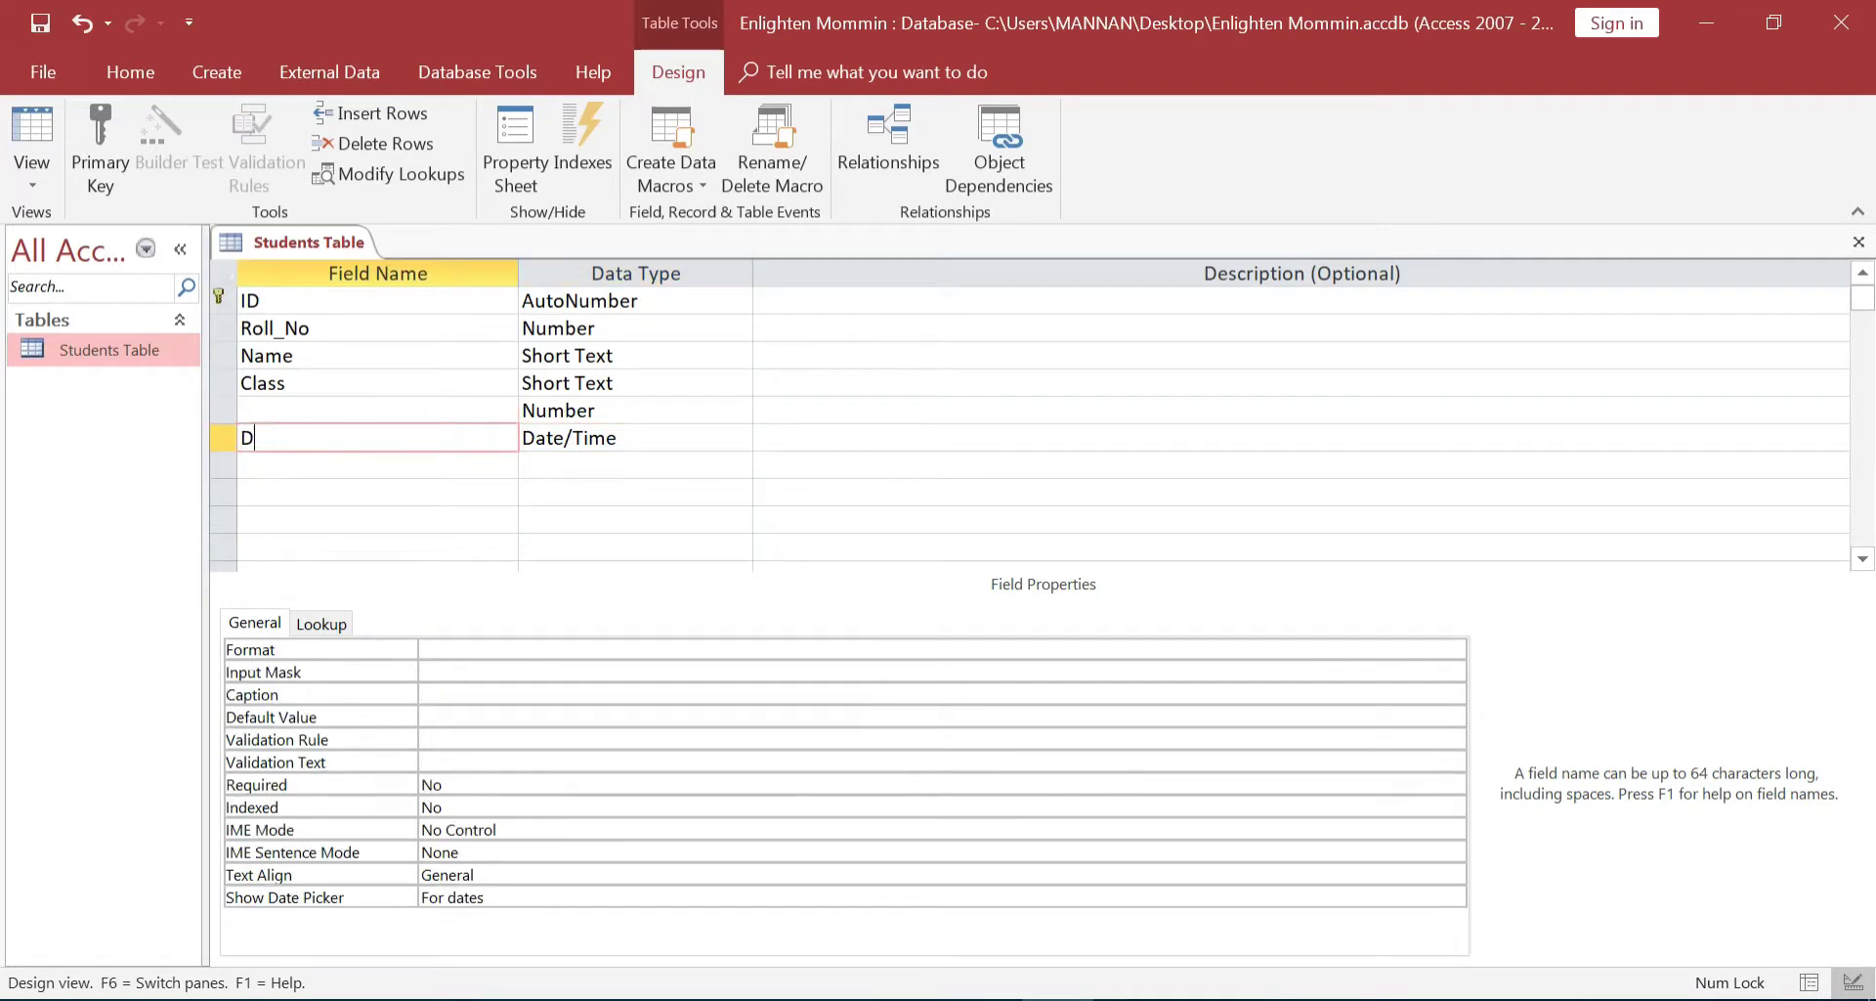
key("ctrl+v")
left_click(254, 410)
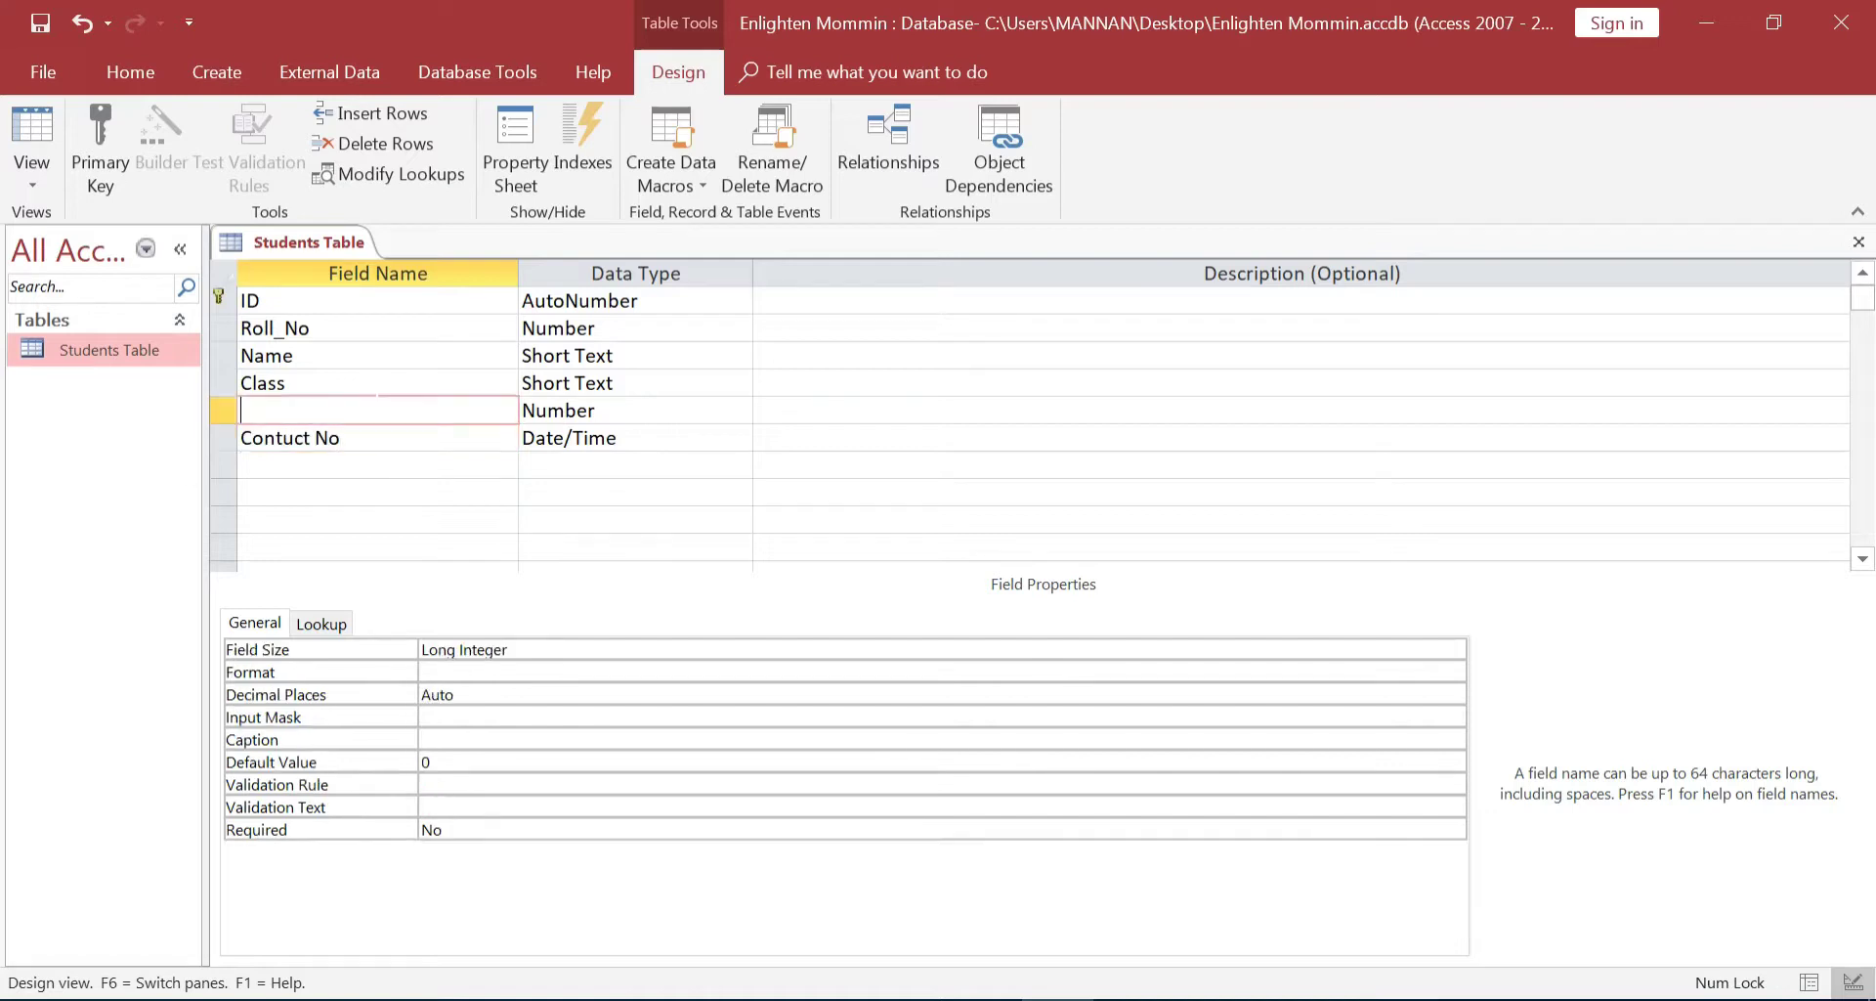
type("DOB")
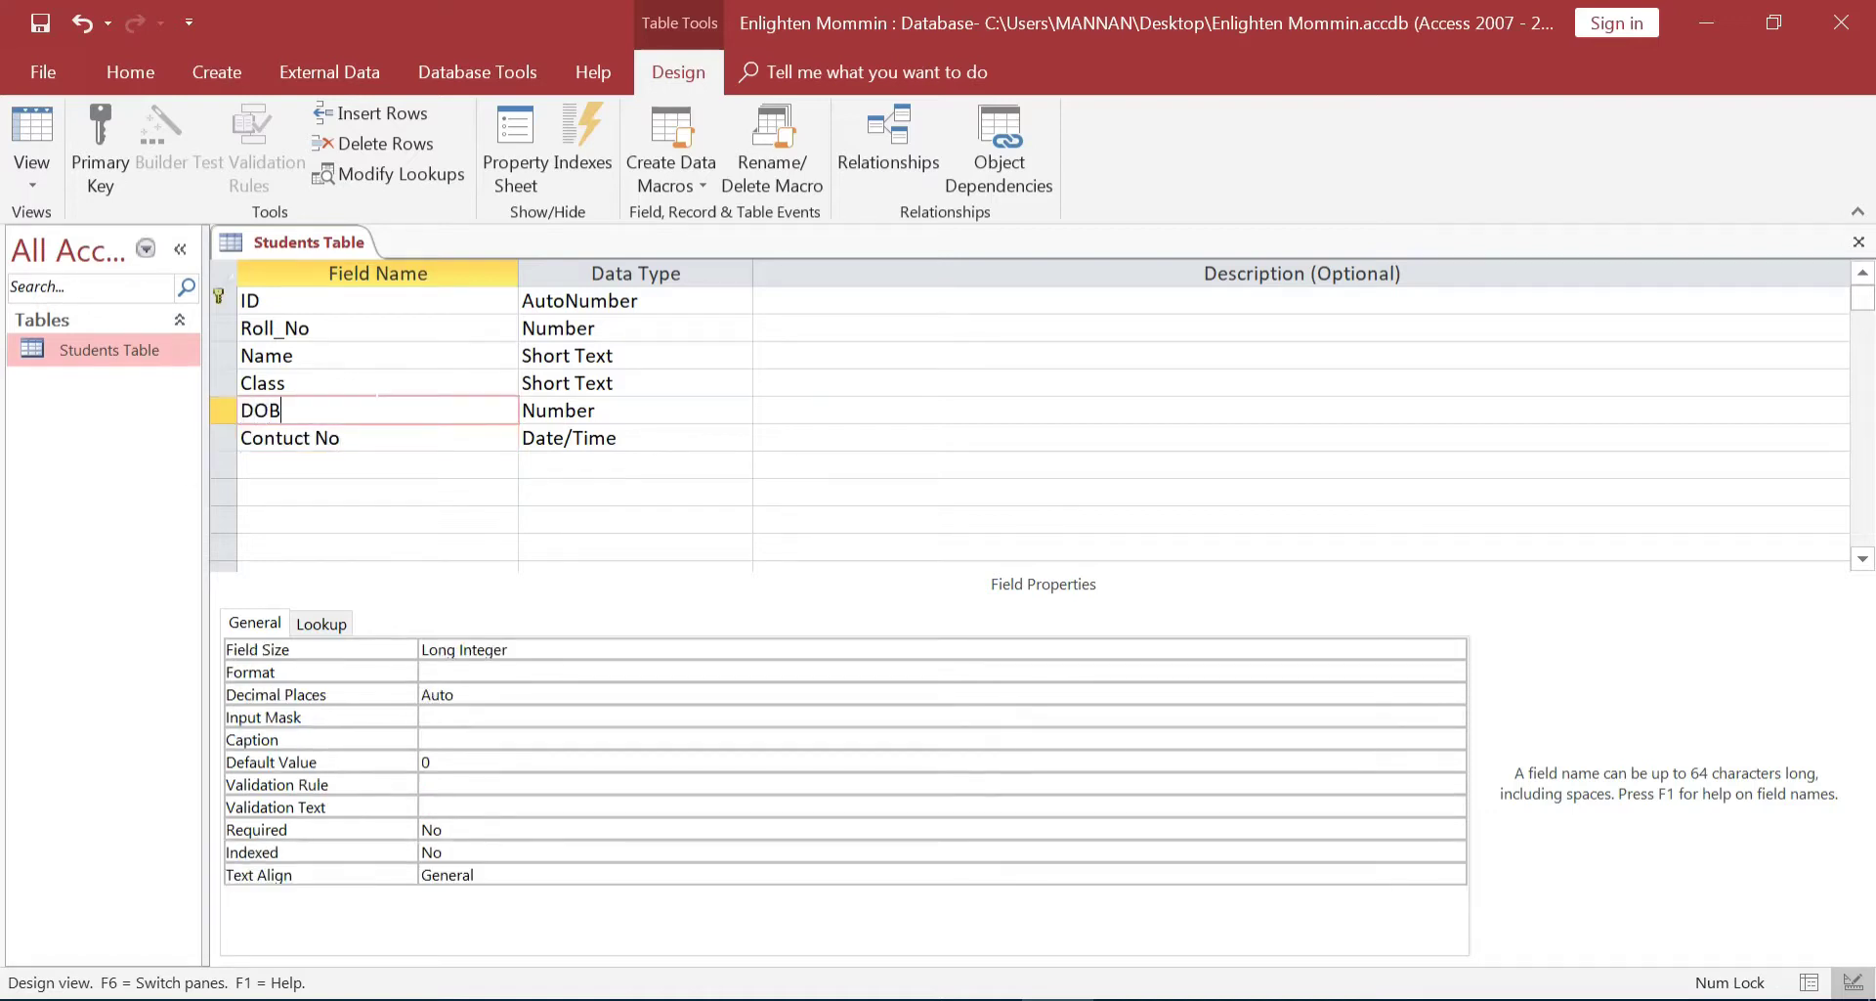
left_click(584, 410)
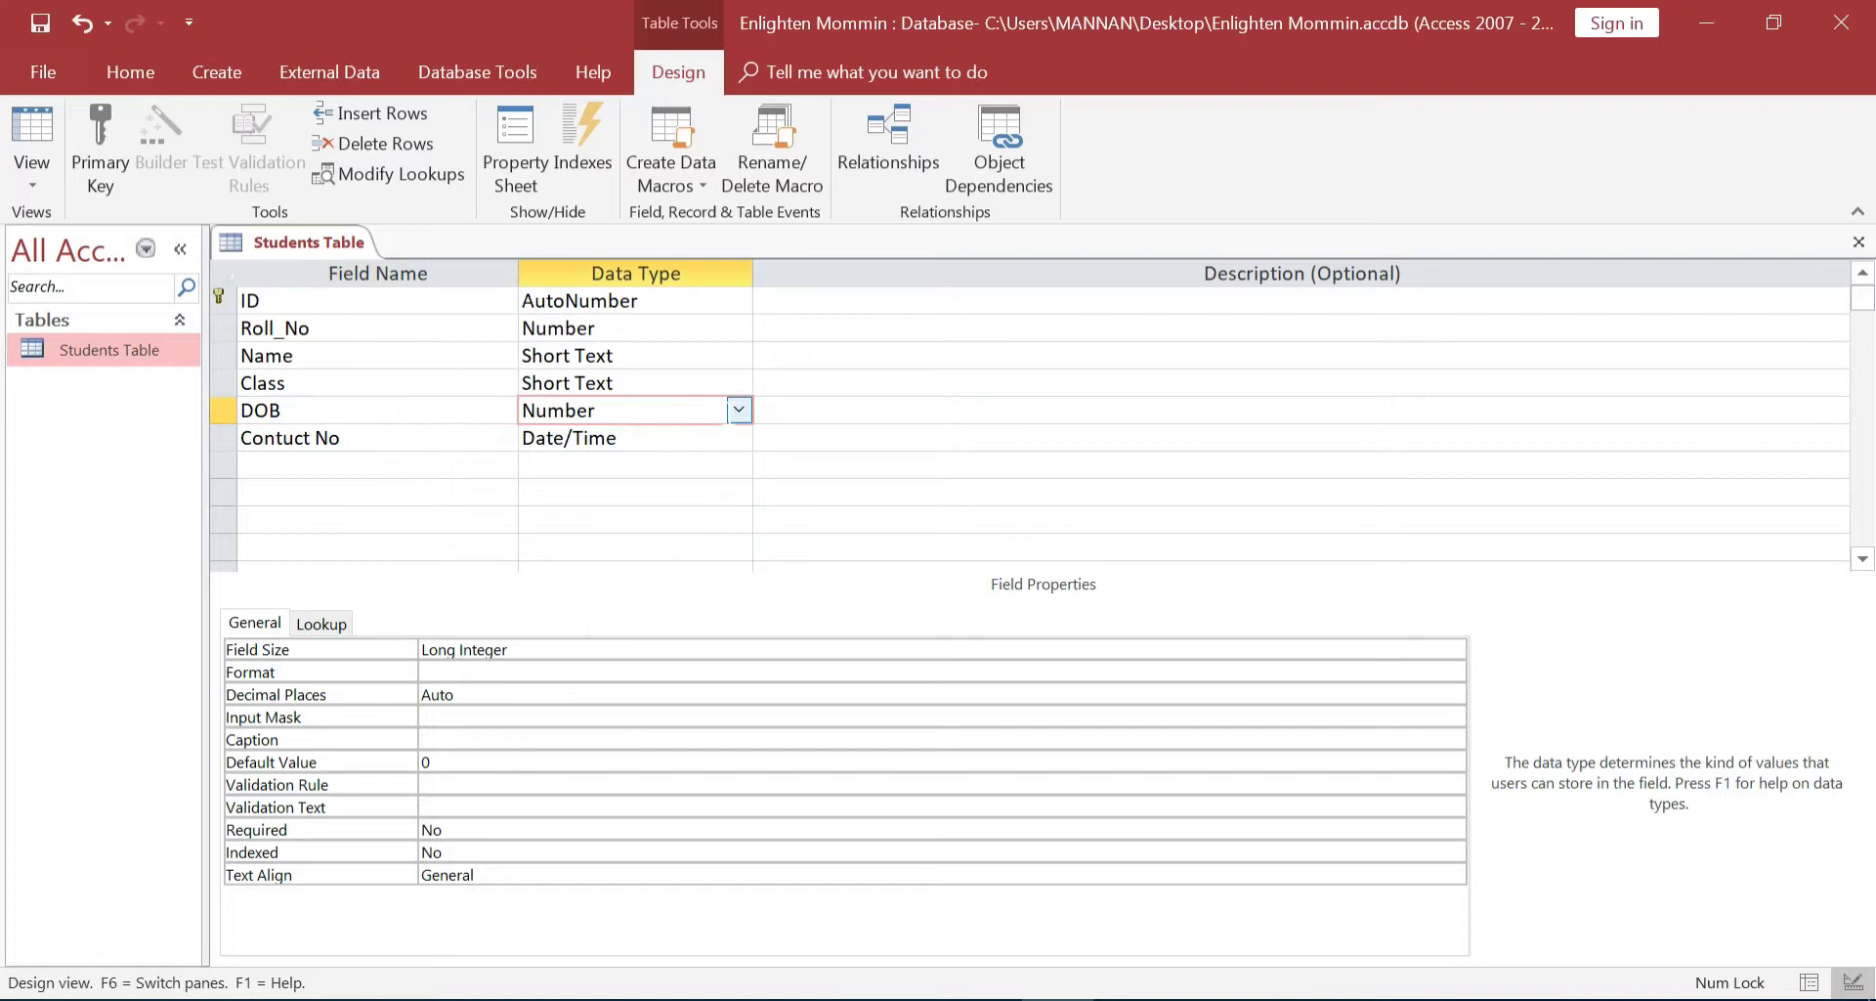
left_click(738, 409)
left_click(626, 550)
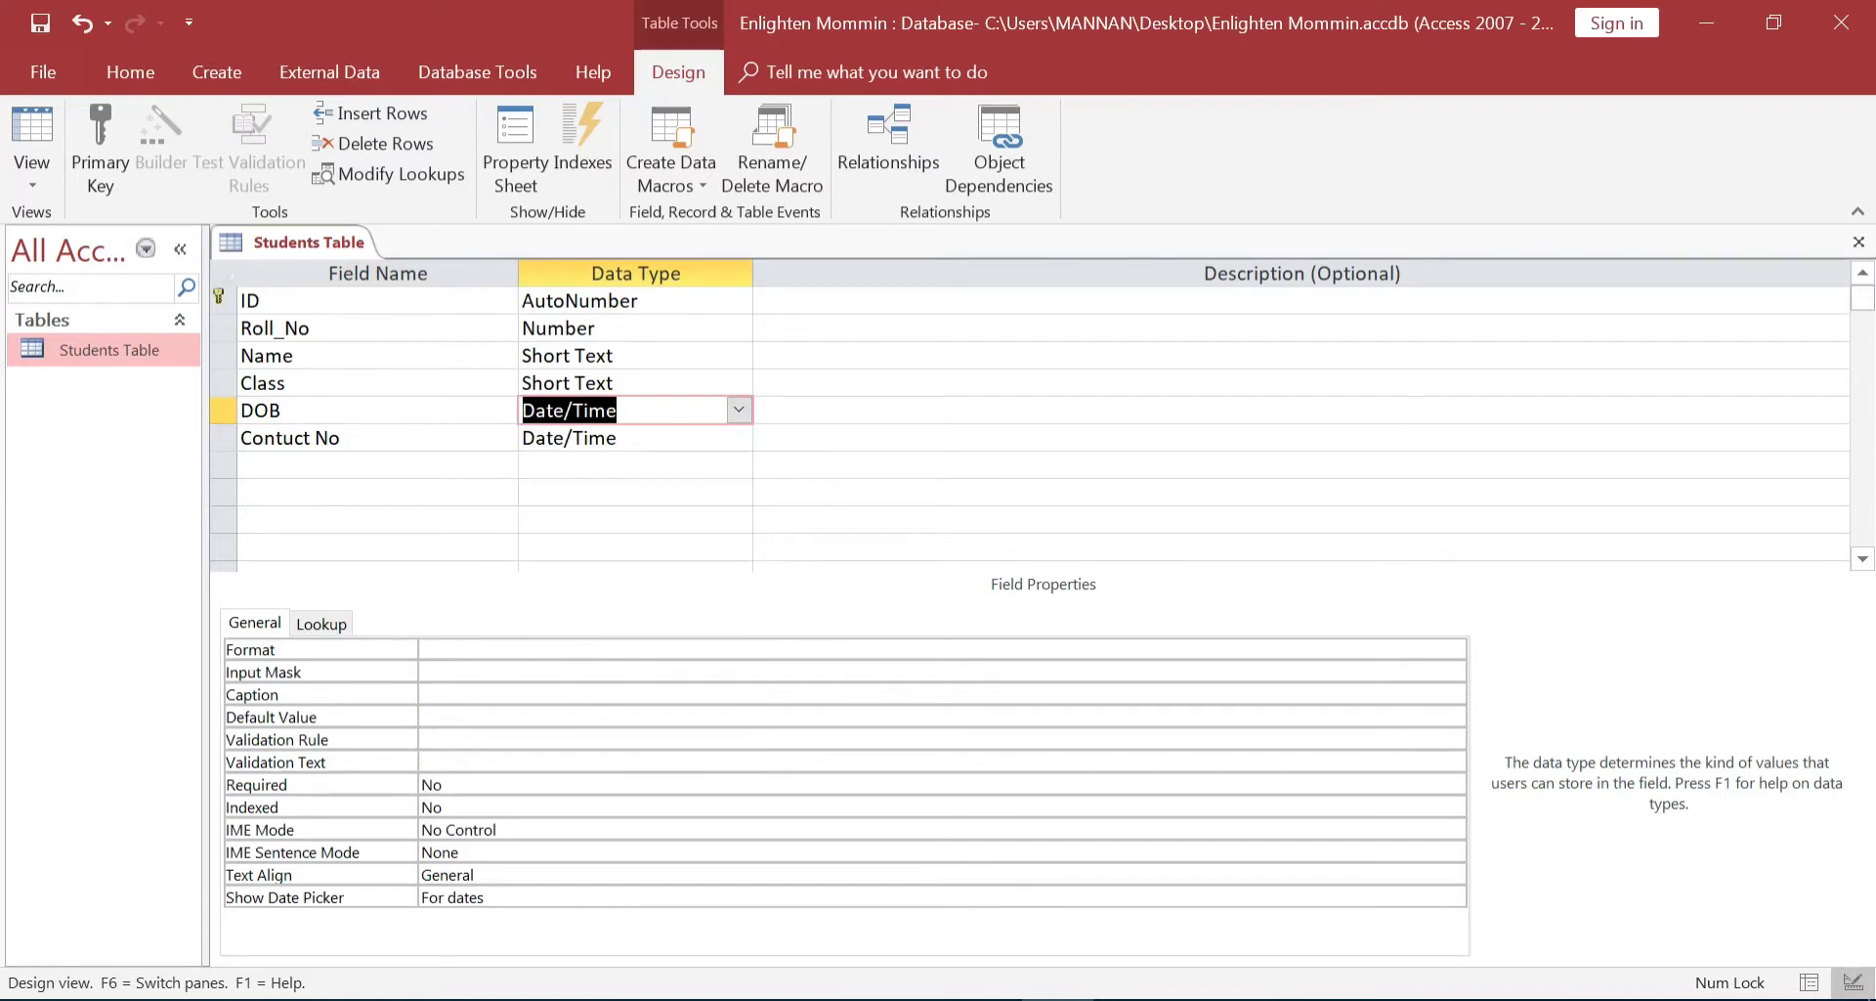
left_click(737, 437)
left_click(739, 437)
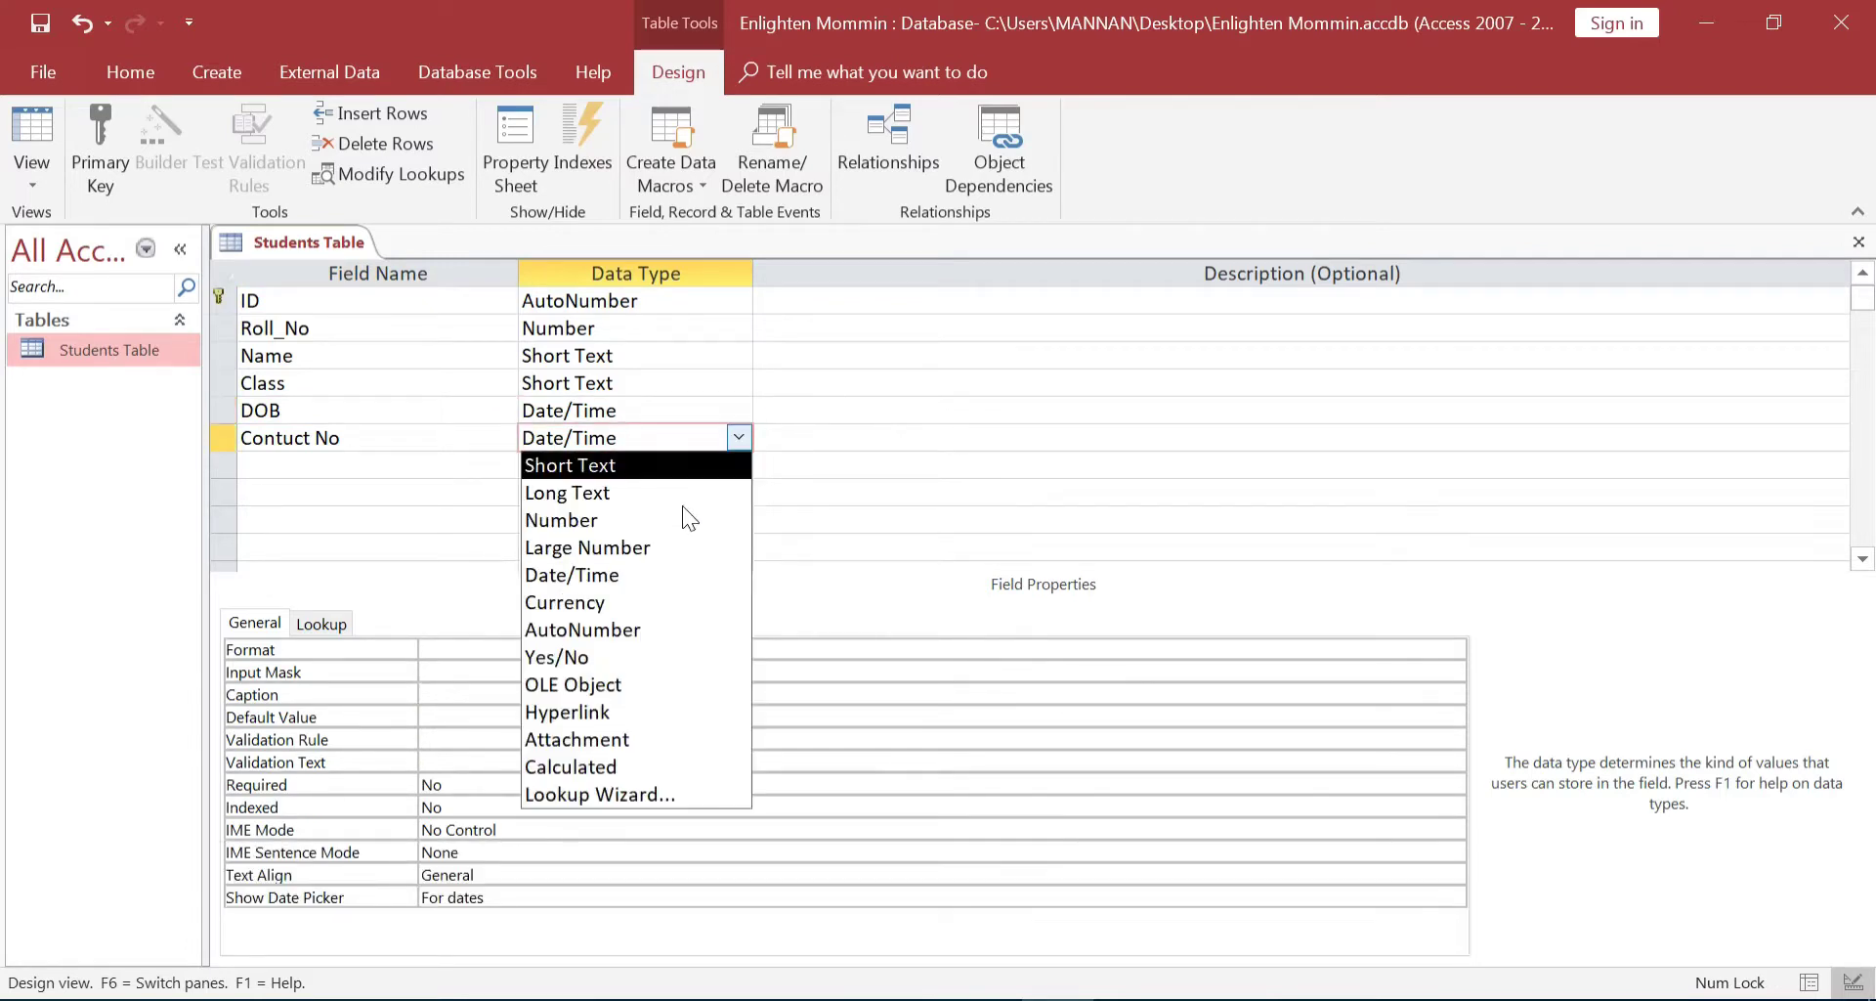
left_click(607, 518)
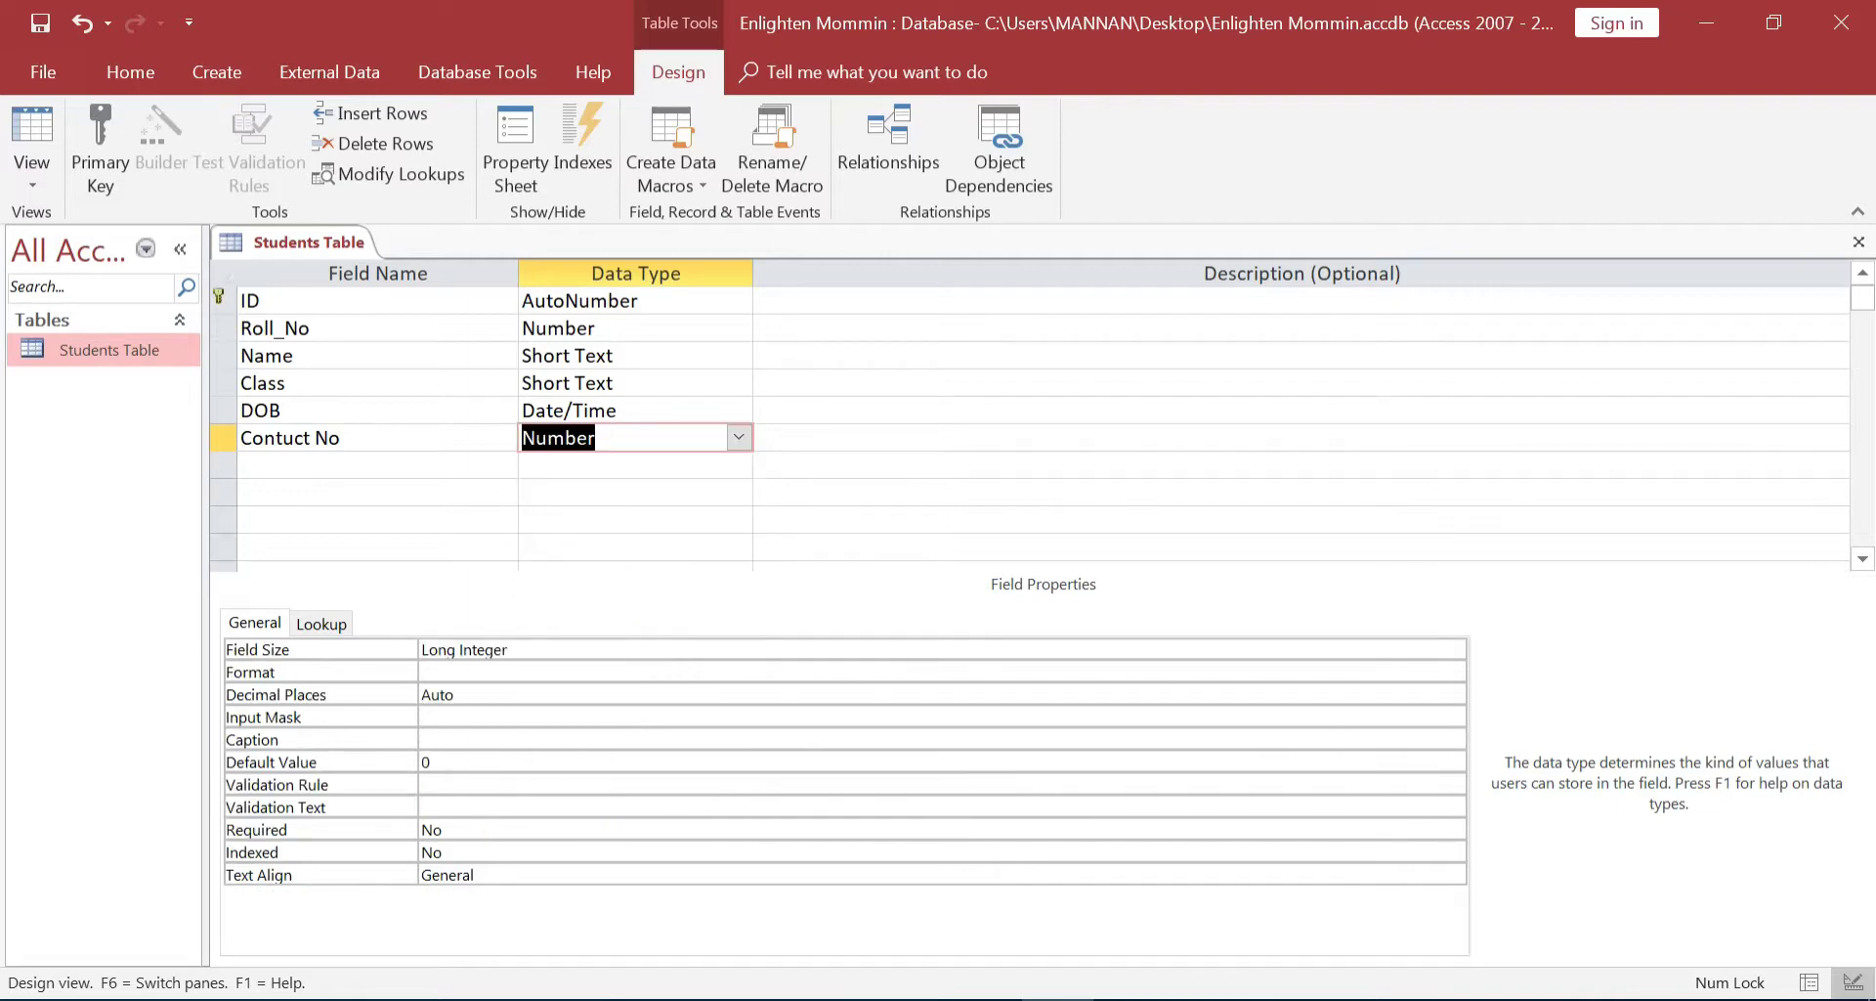
Start a seventh field below Contuct No by typing PIC
left_click(404, 468)
type("PIC")
key("BackSpace")
key("BackSpace")
Complete the field name as Picture and set its data type to OLE Object
type("icture")
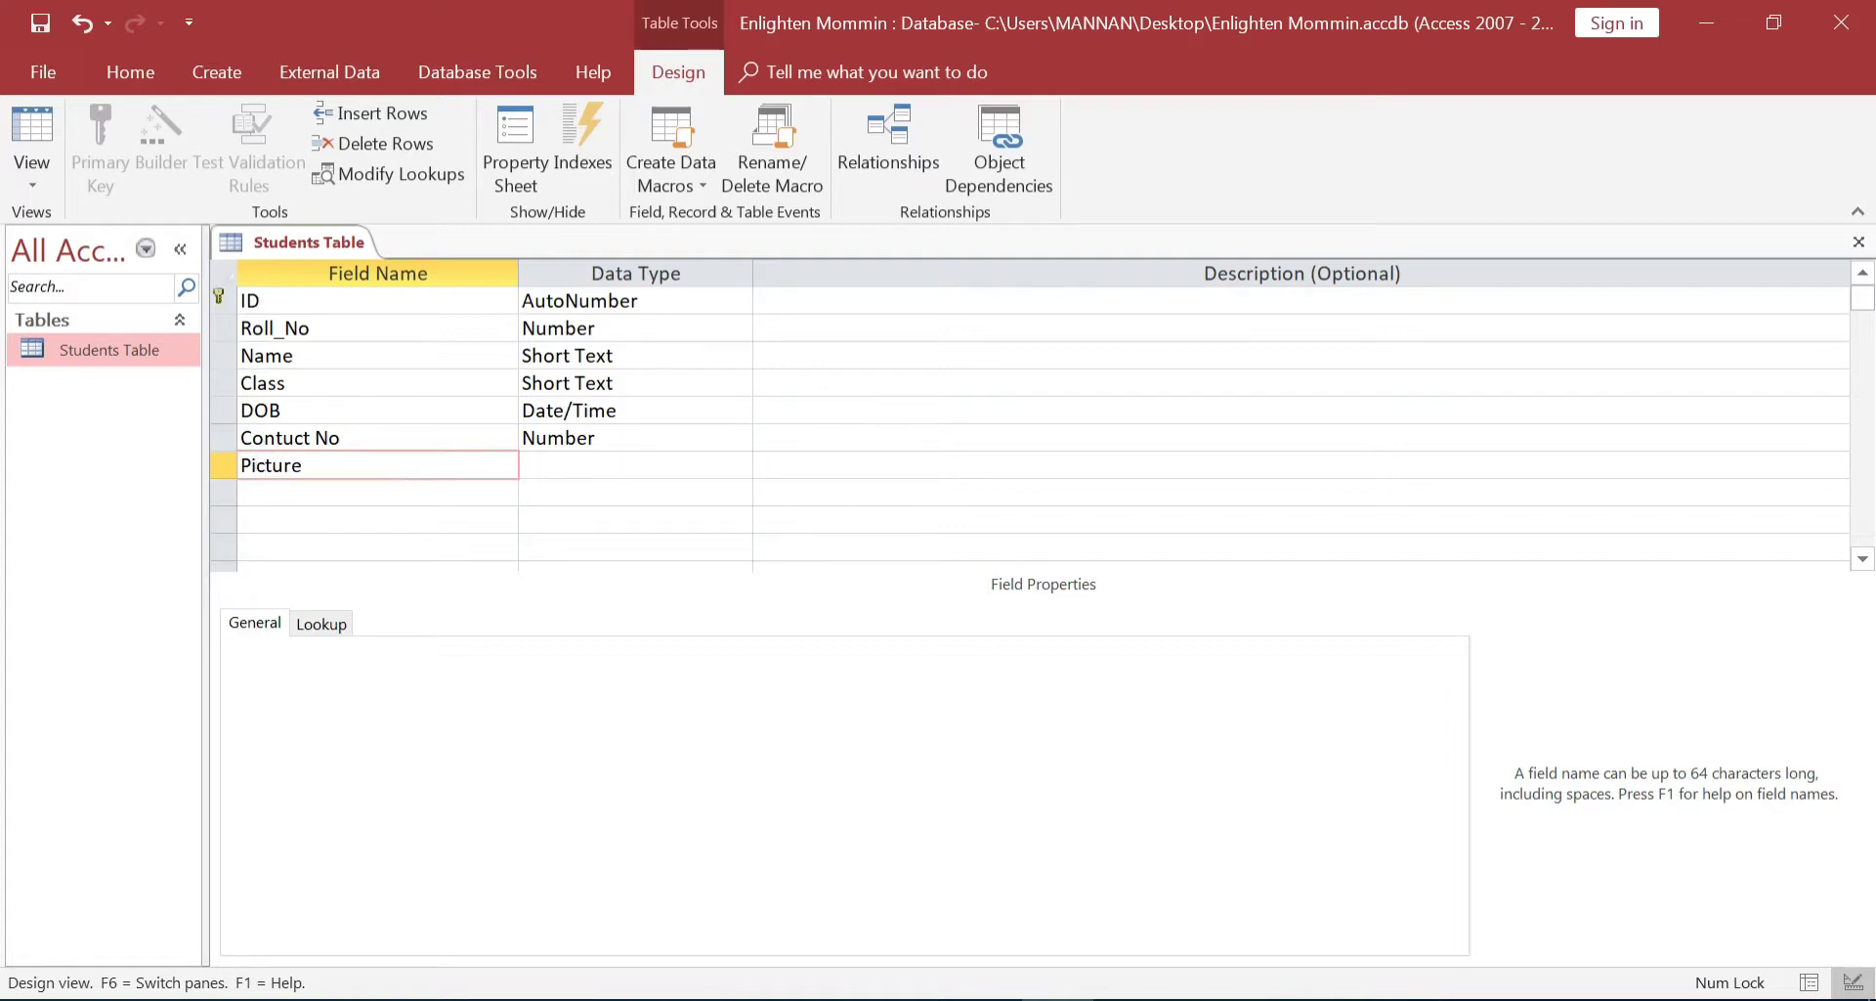
left_click(608, 465)
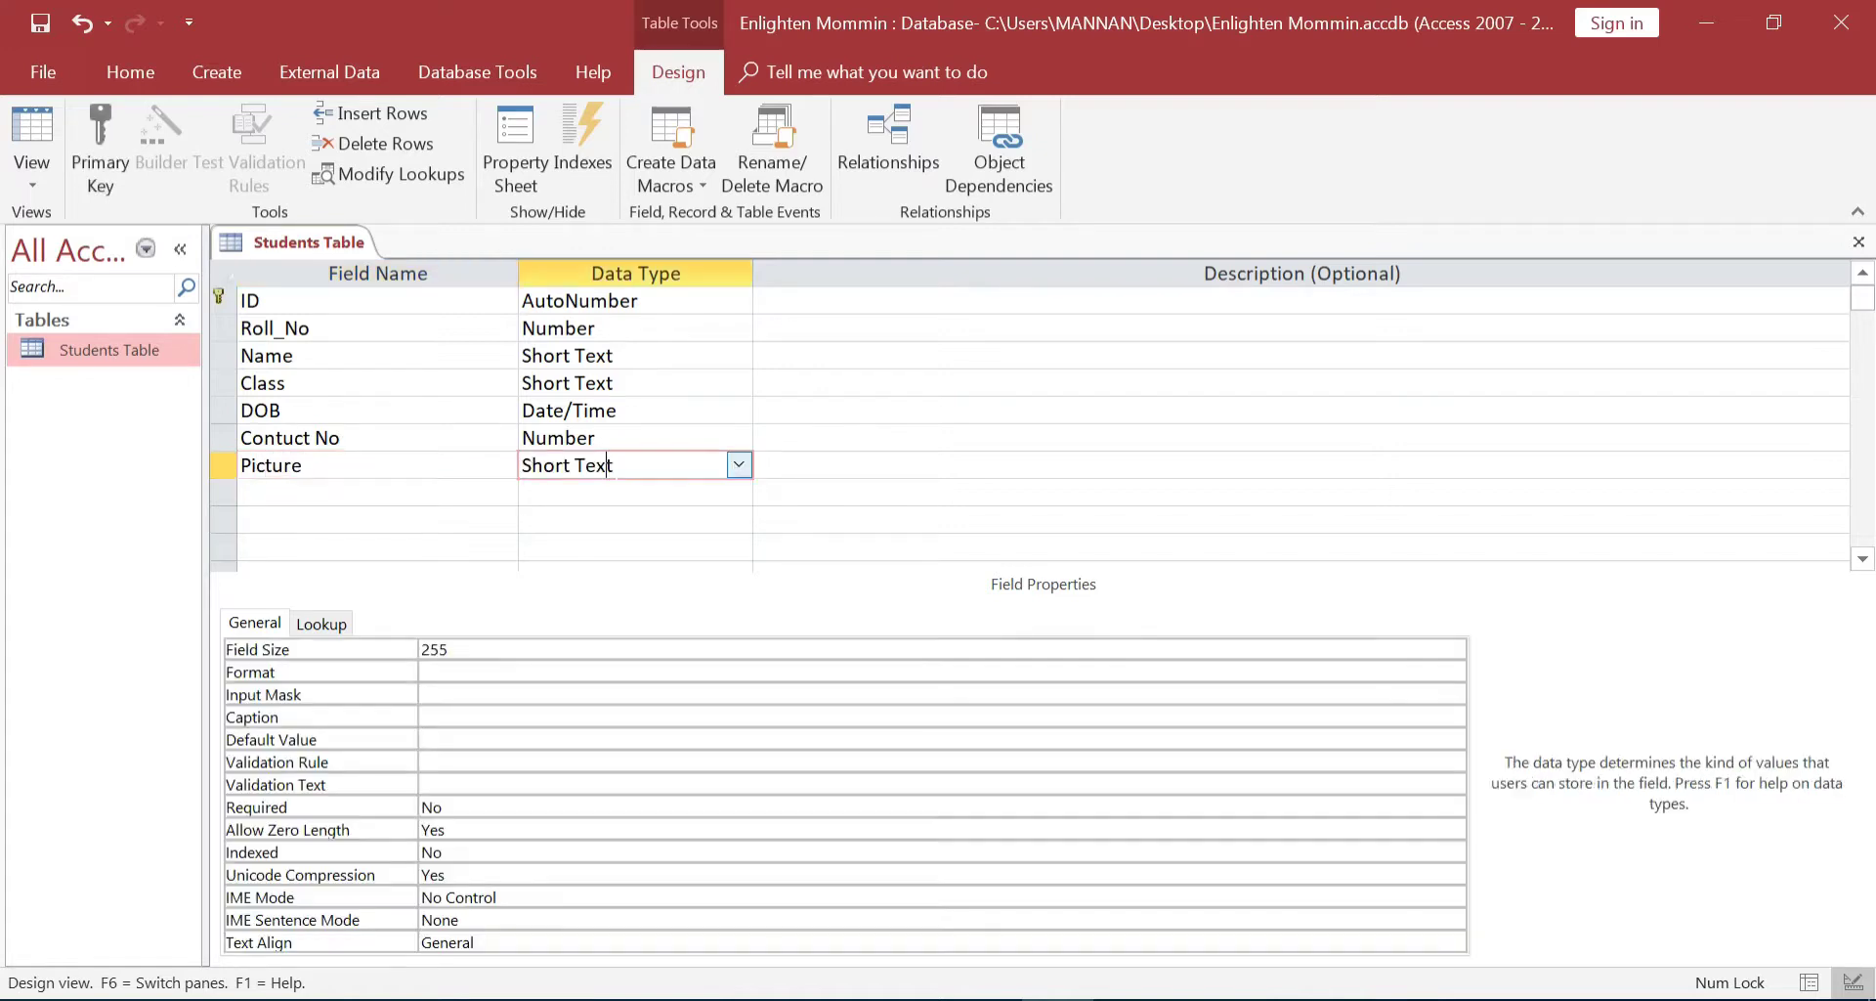
left_click(739, 467)
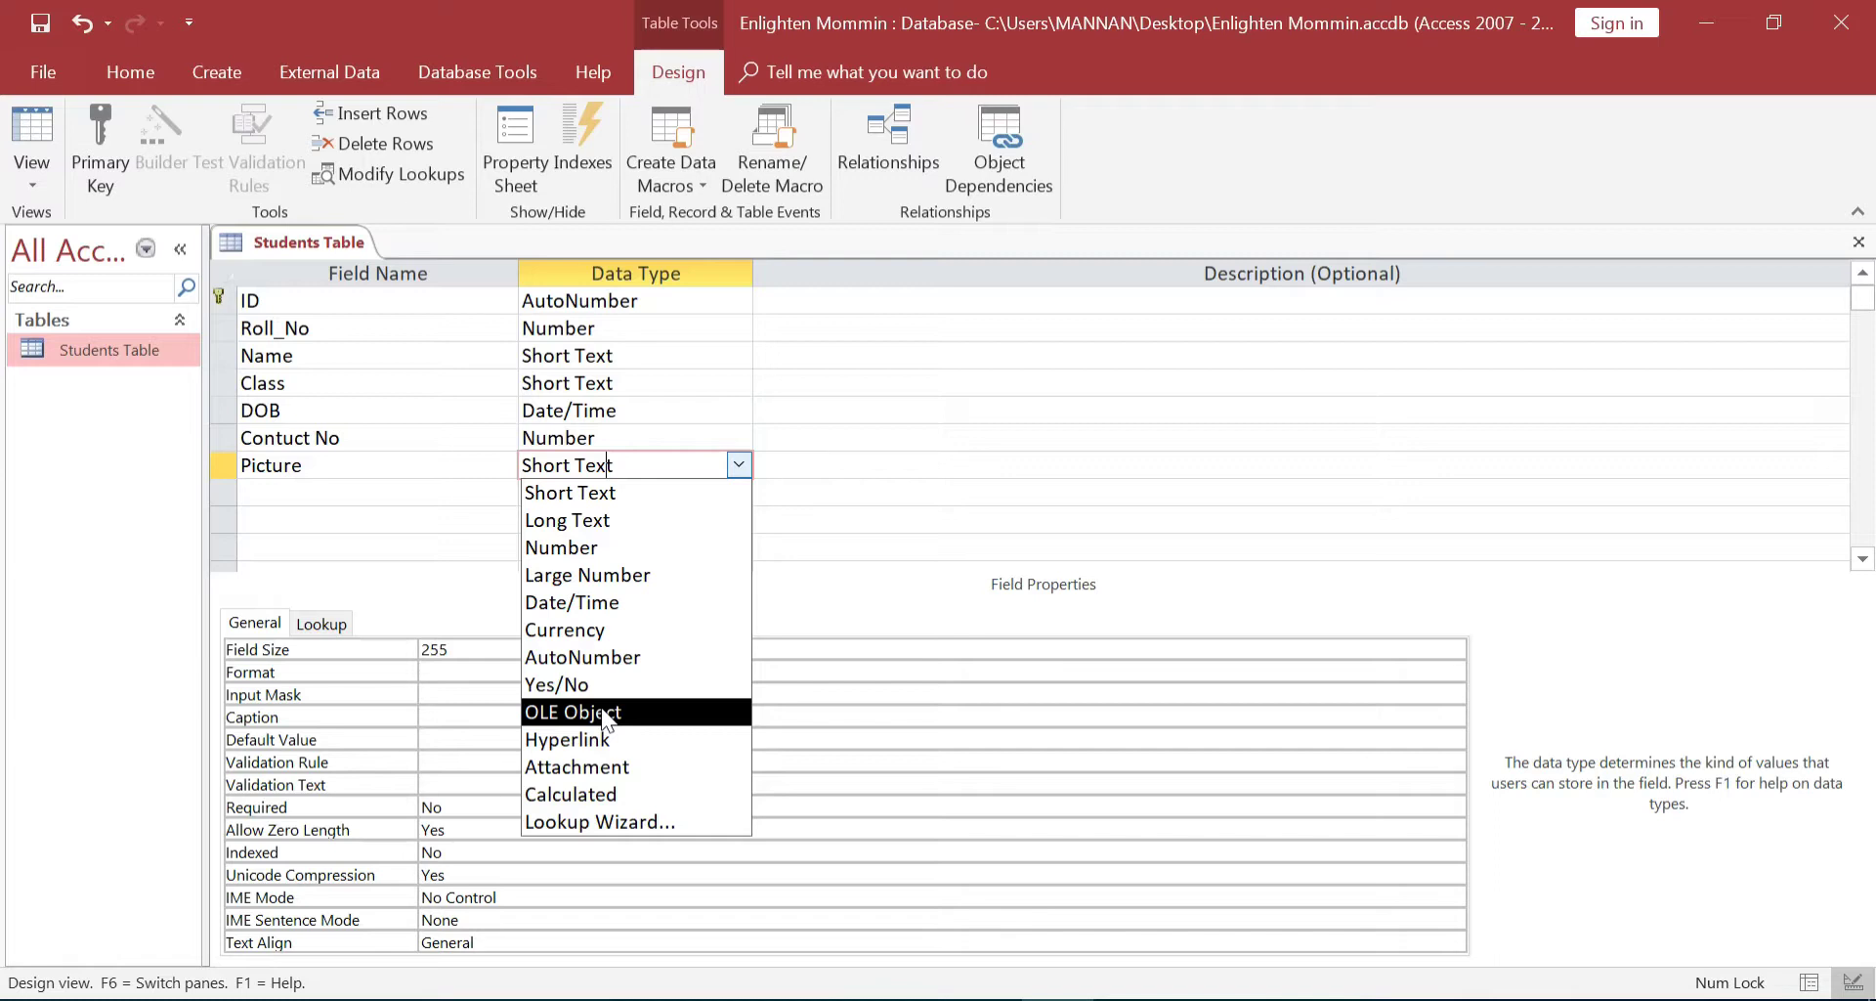
left_click(606, 713)
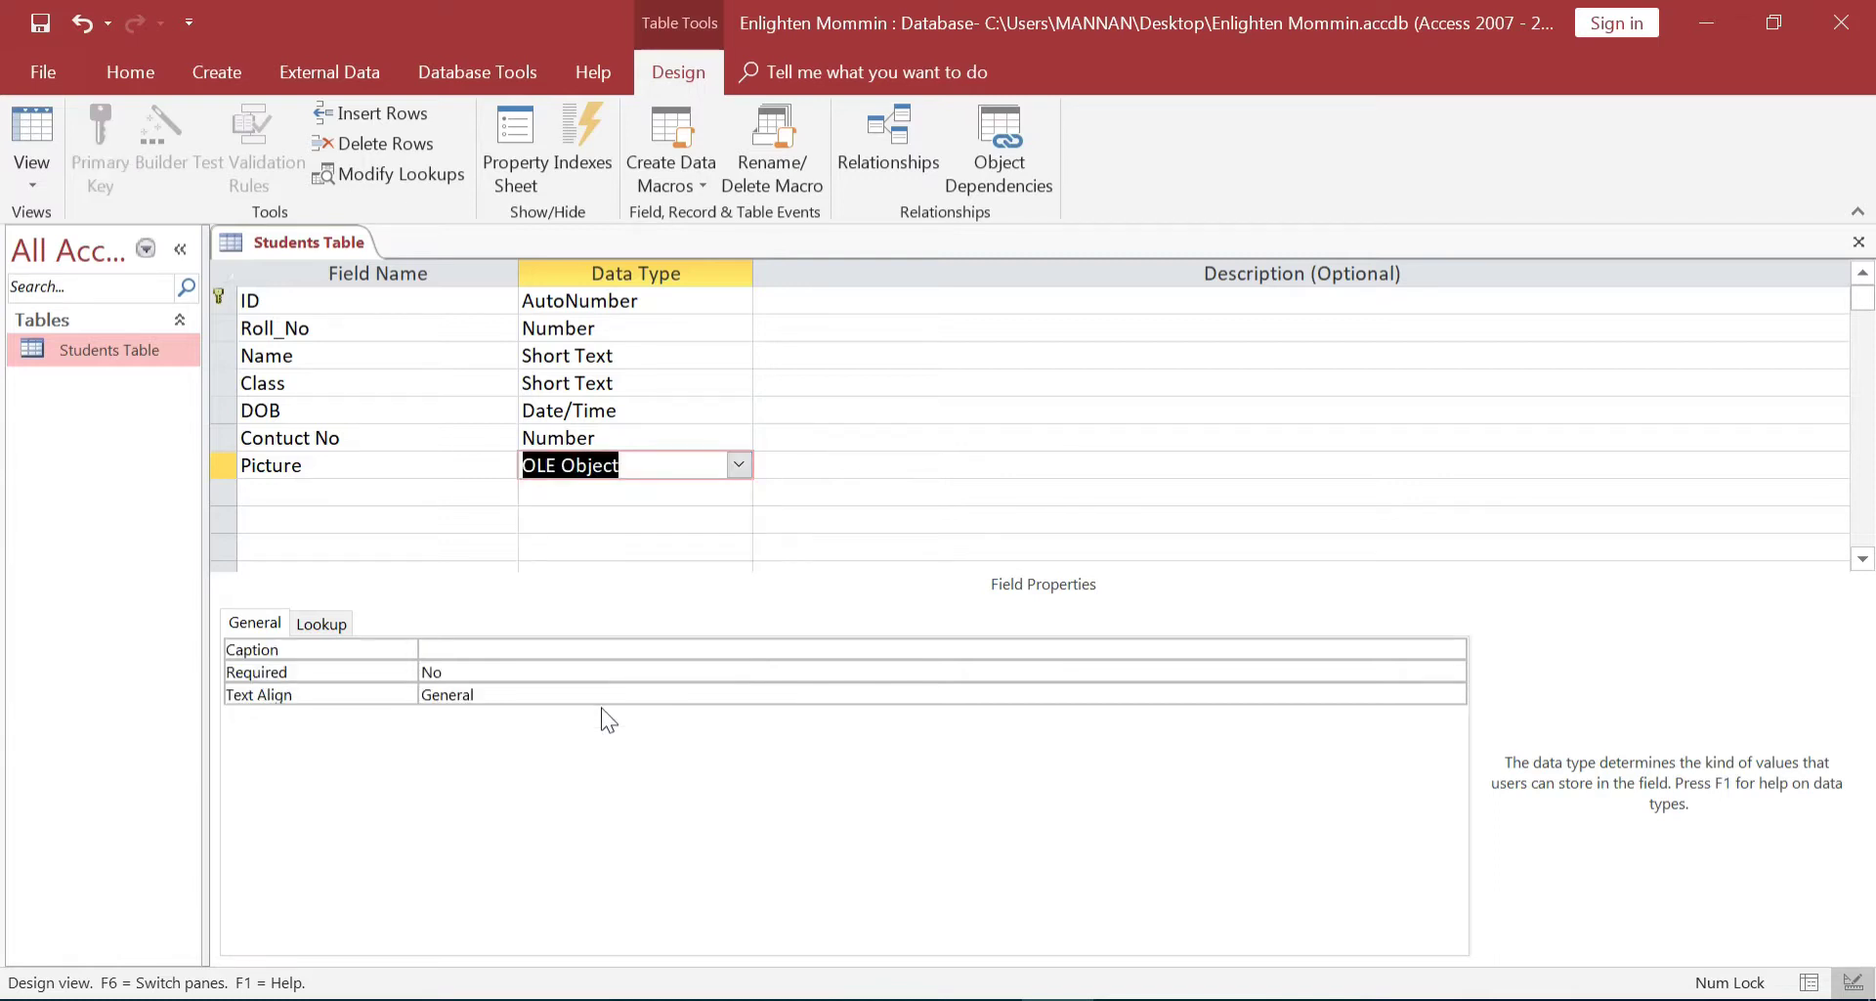
Save the Students Table design and switch it to Datasheet View
right_click(320, 244)
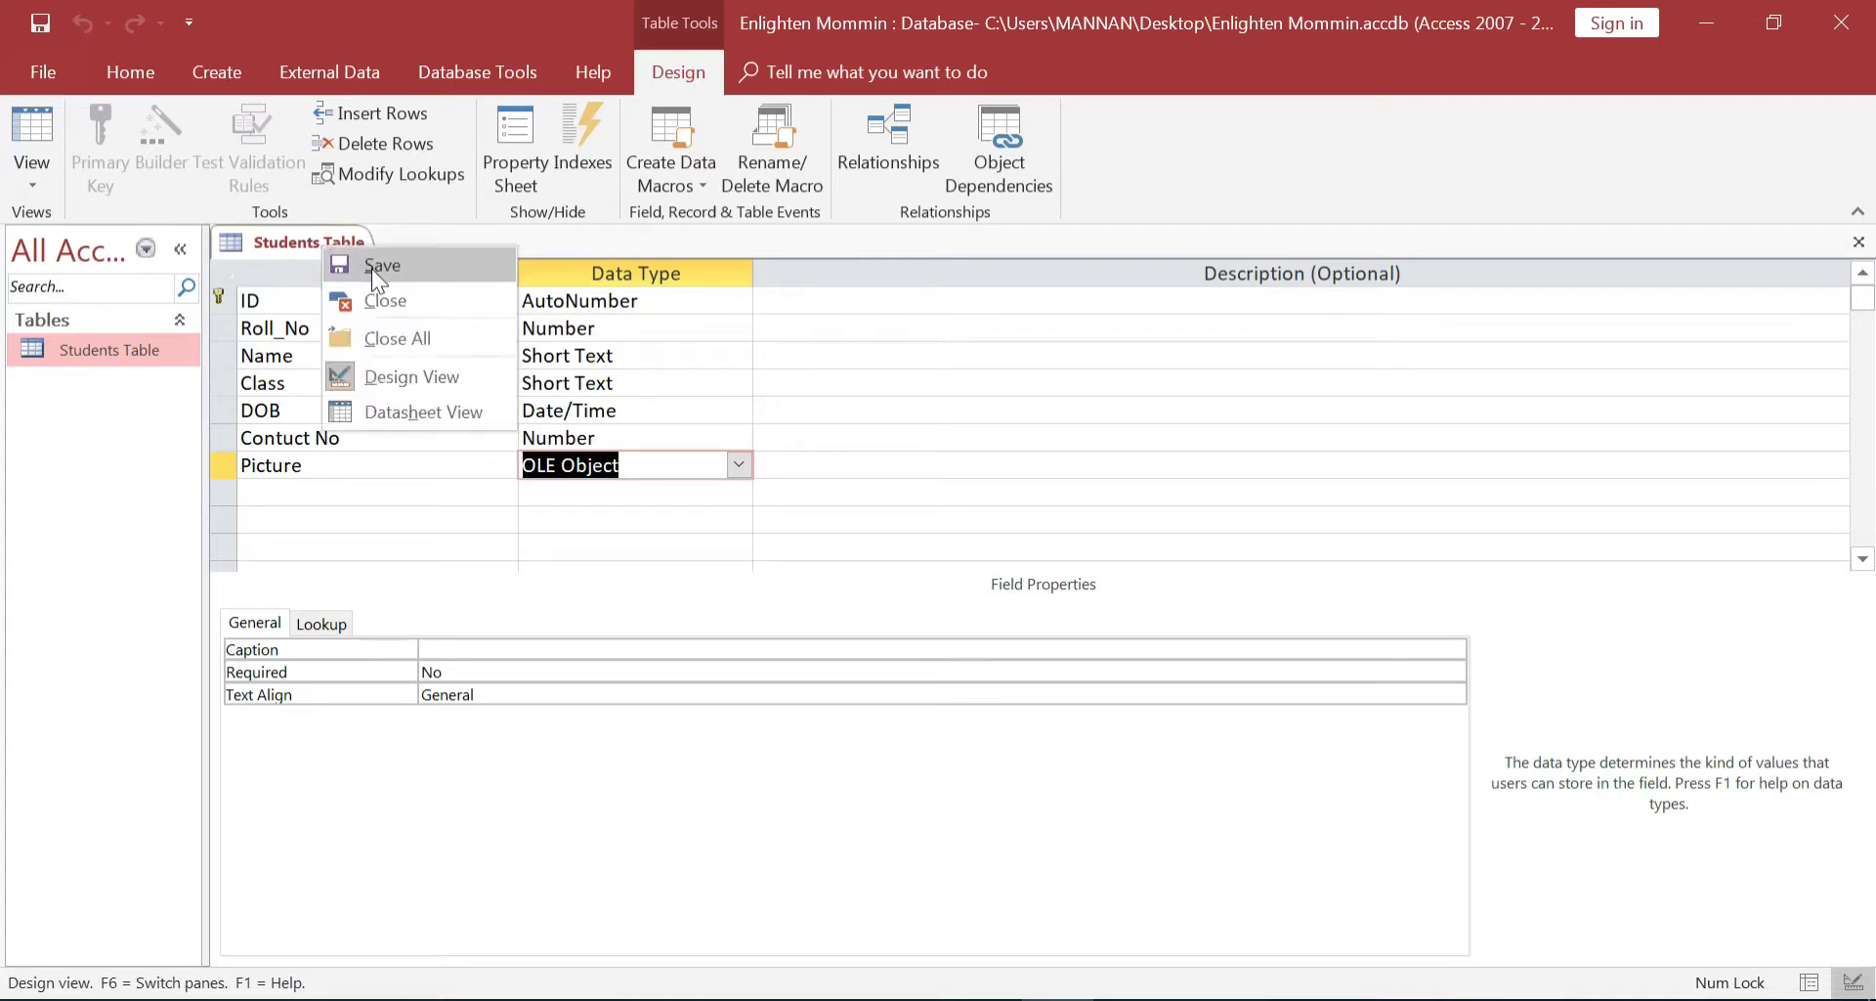
left_click(381, 265)
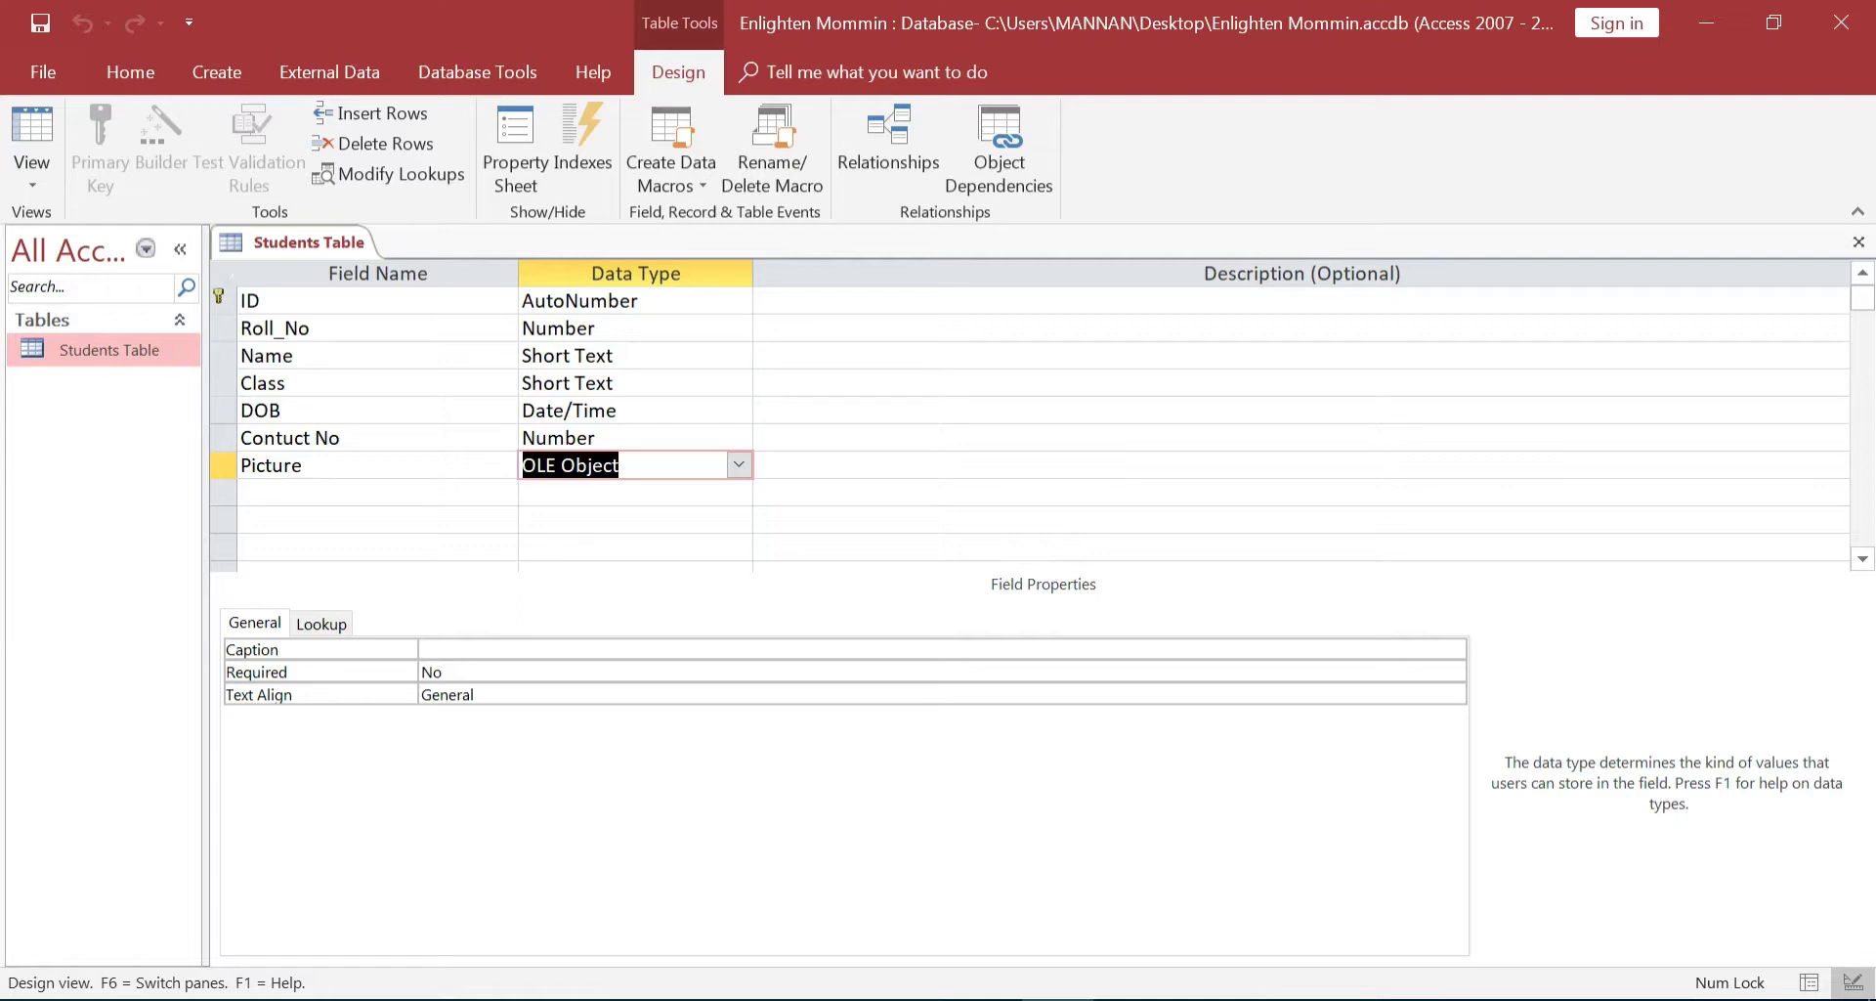
right_click(319, 236)
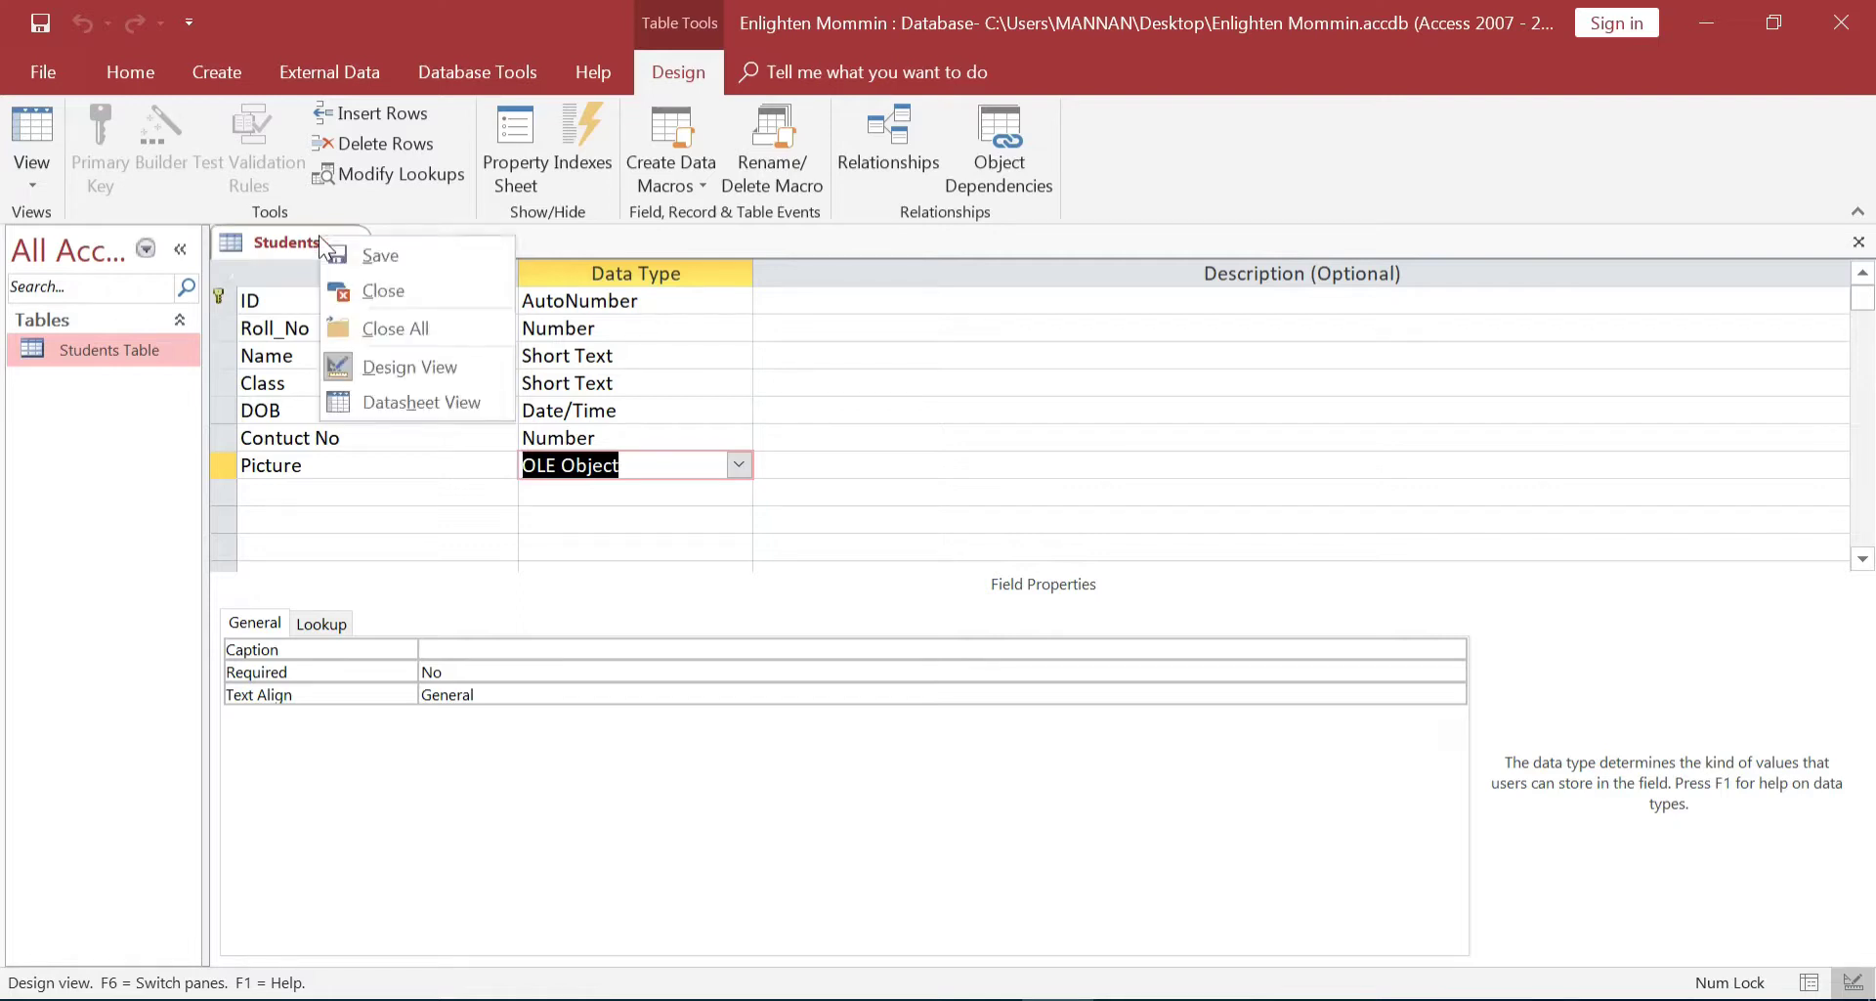
left_click(409, 406)
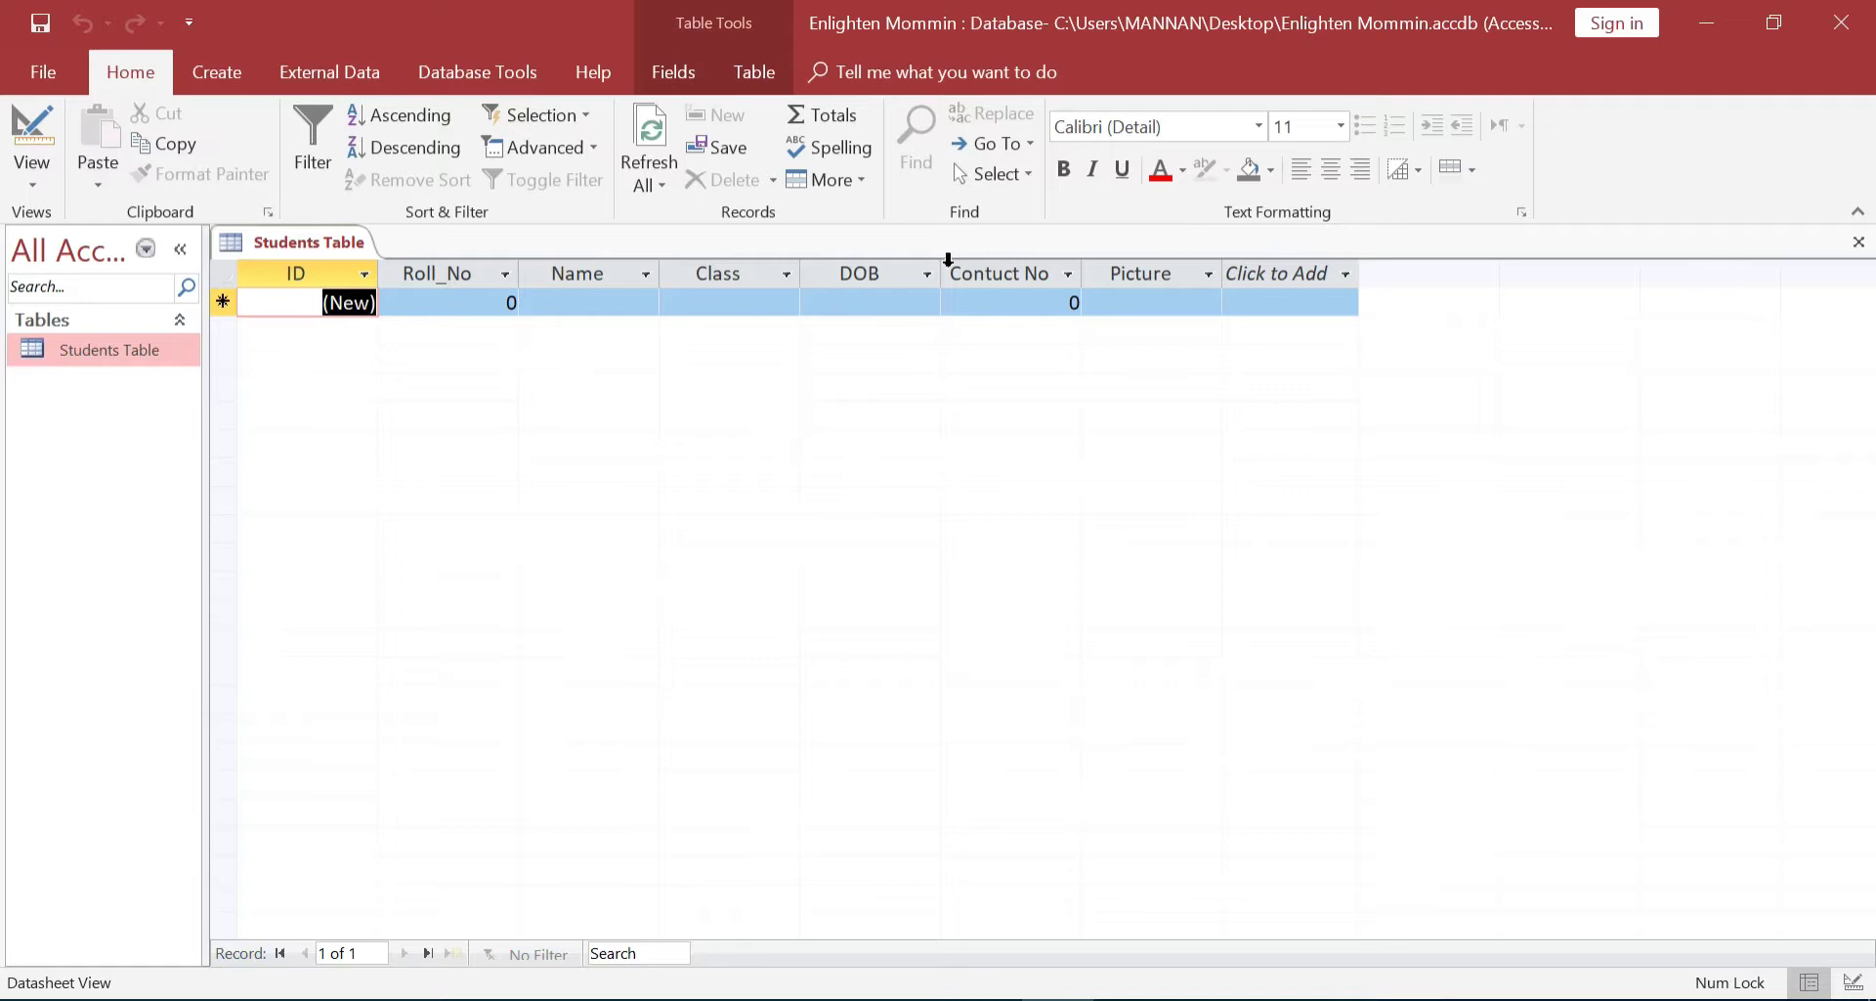
Enter Roll_No 101 in the first record, replacing the default 0
left_click(494, 303)
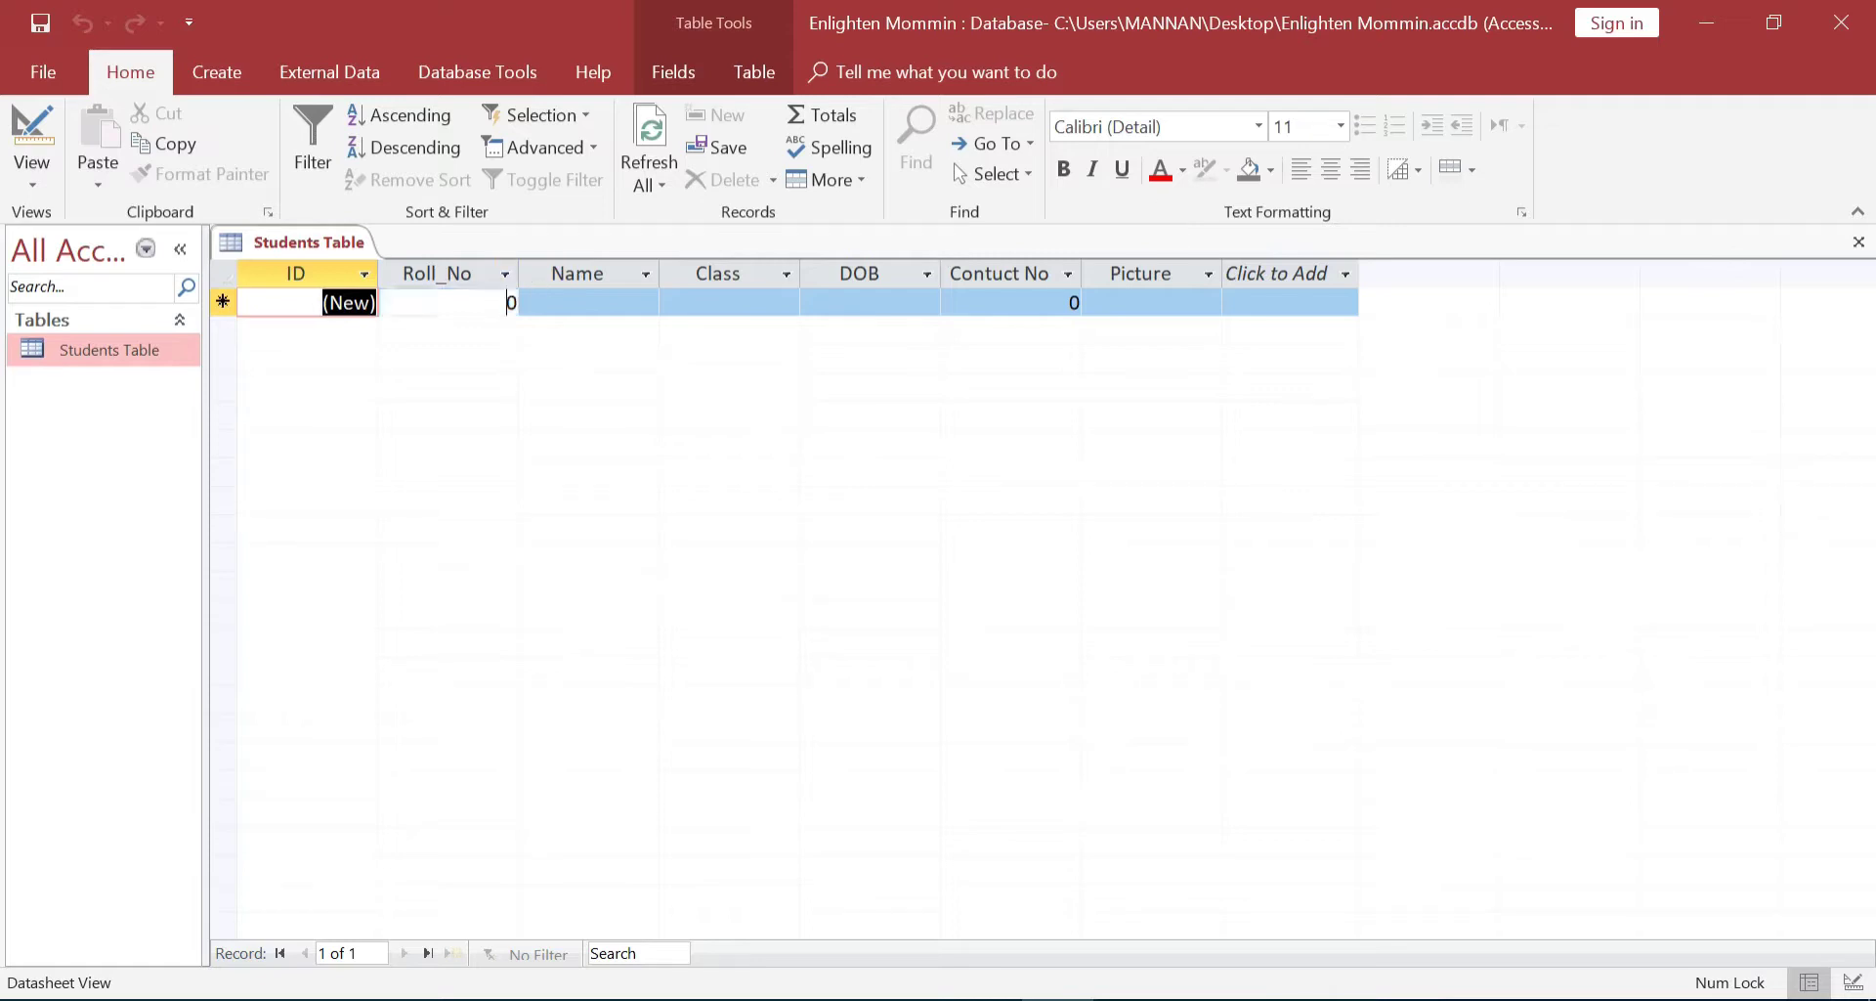
key("Tab")
key("Tab")
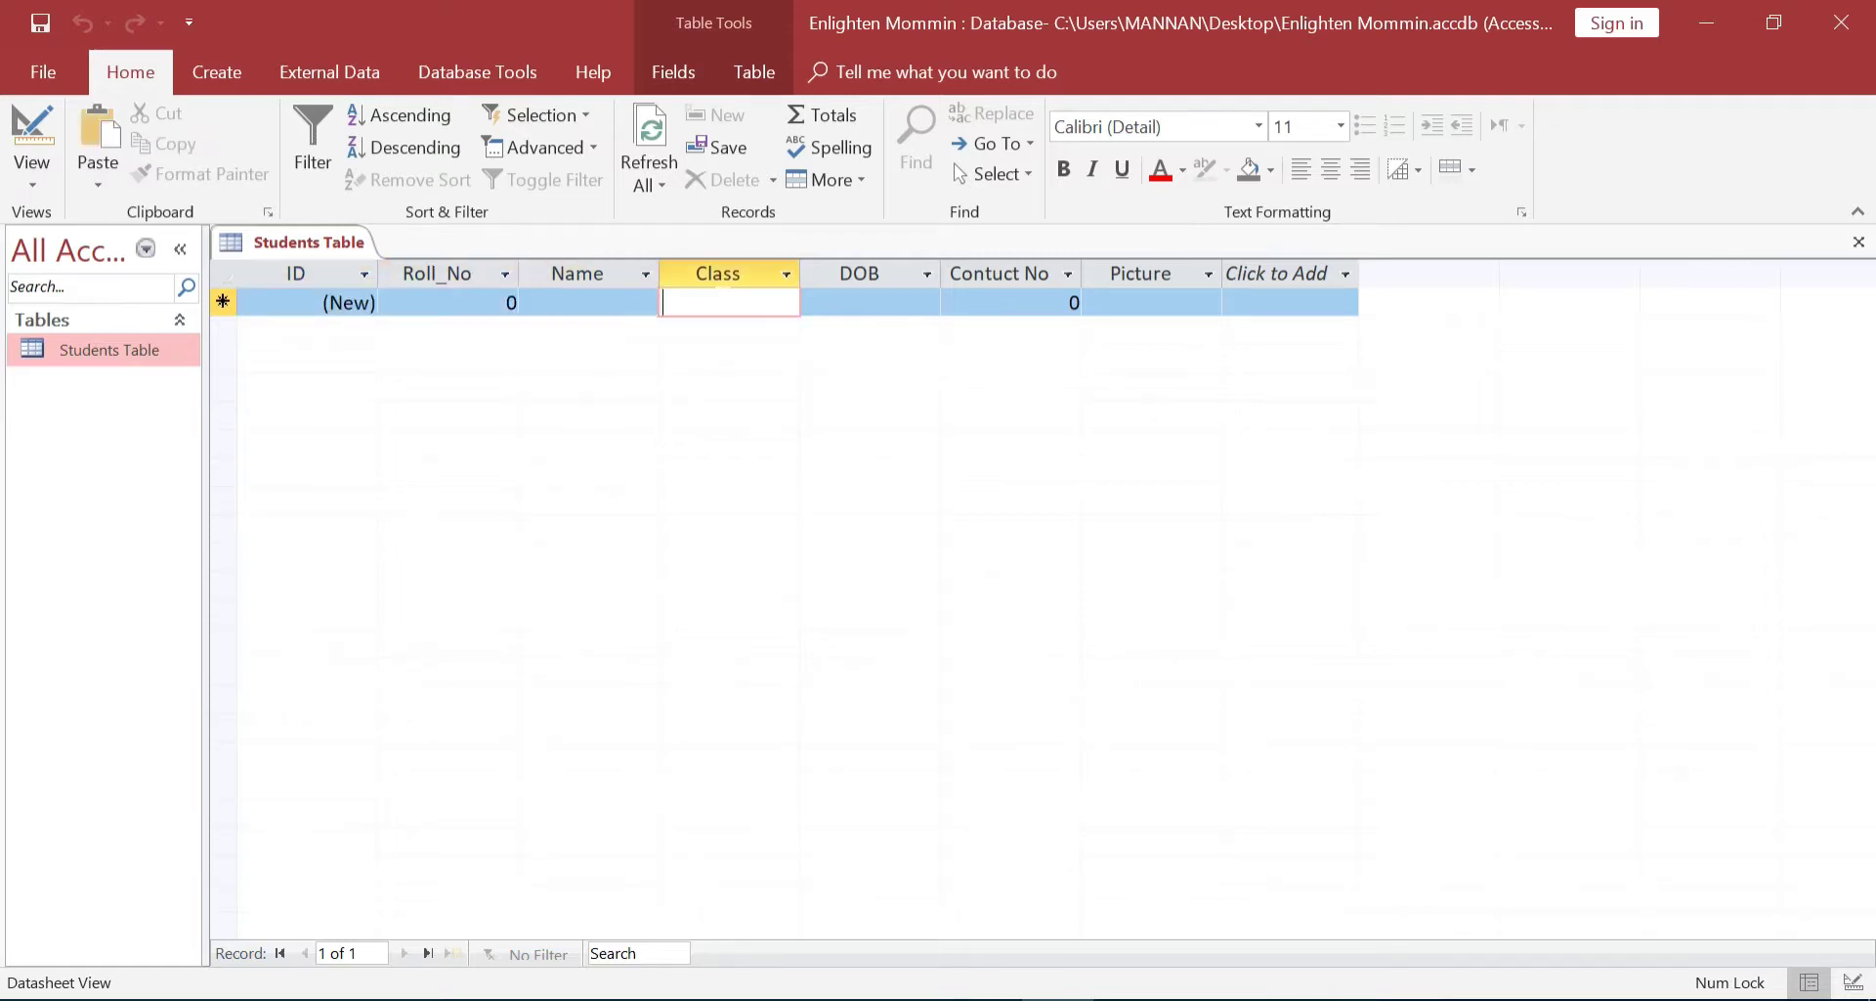
key("Tab")
key("Tab")
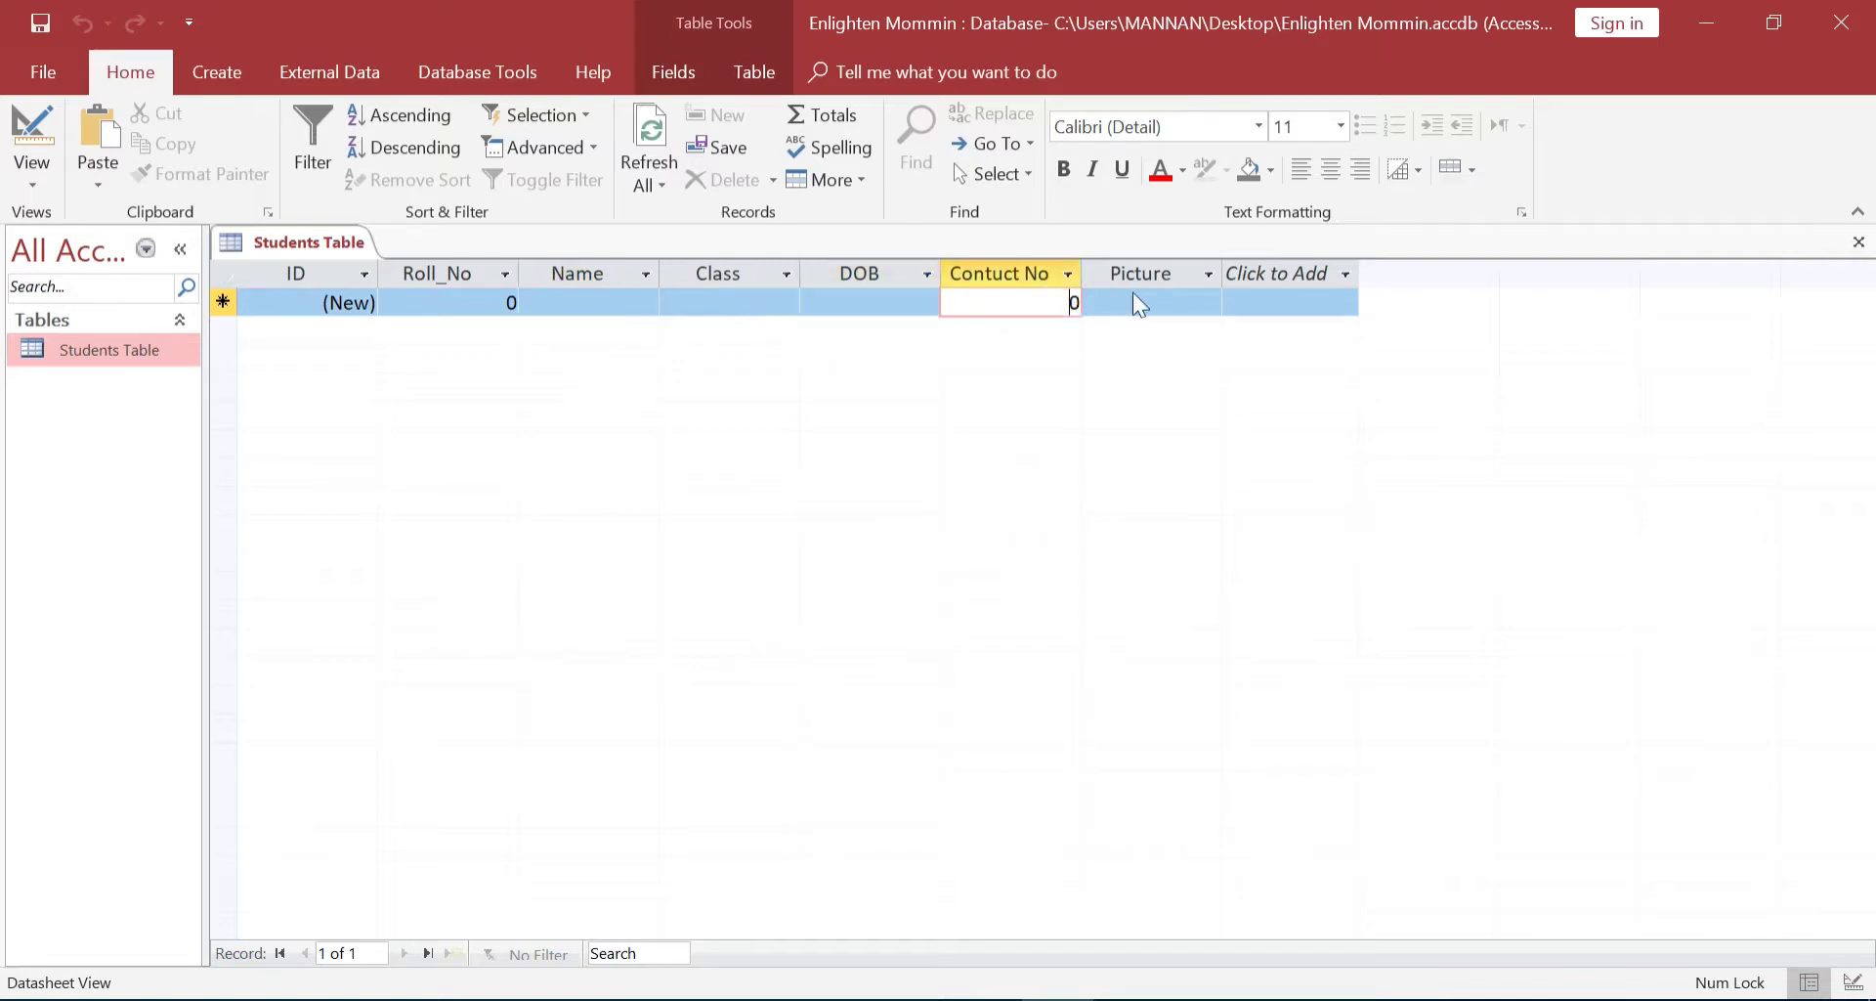
key("Tab")
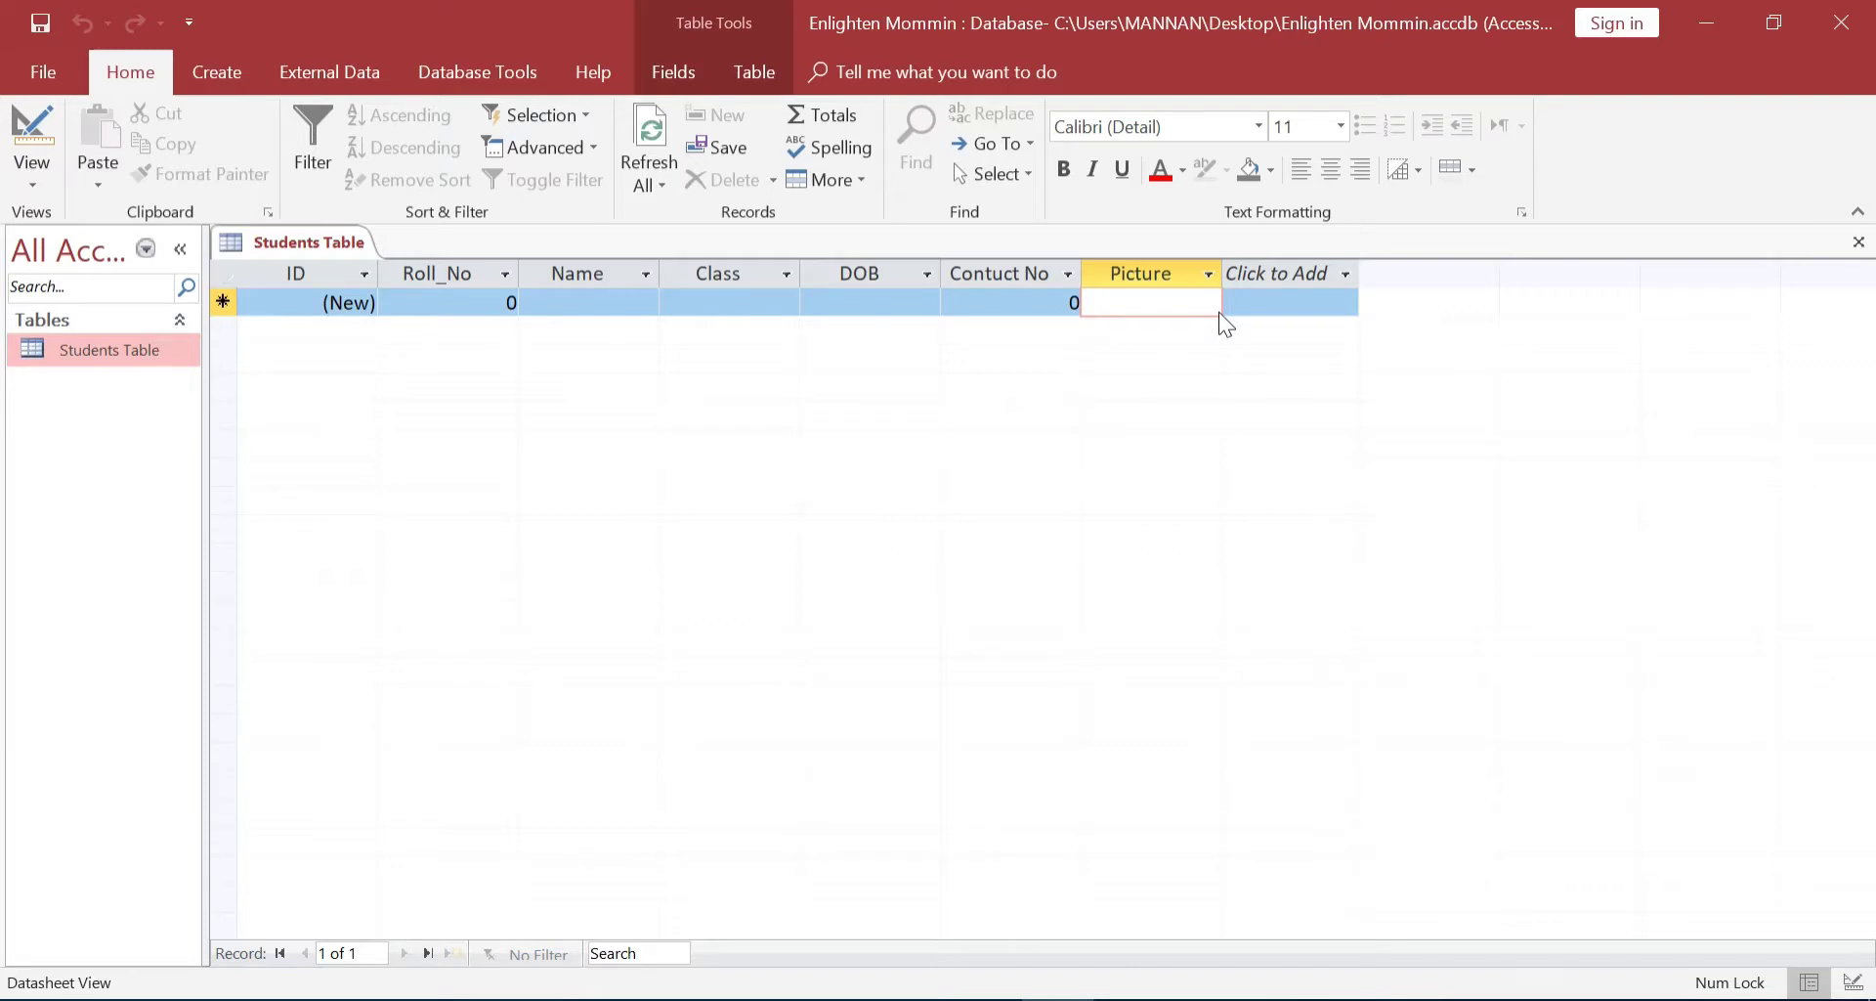
left_click(503, 302)
left_click(494, 302)
key("BackSpace")
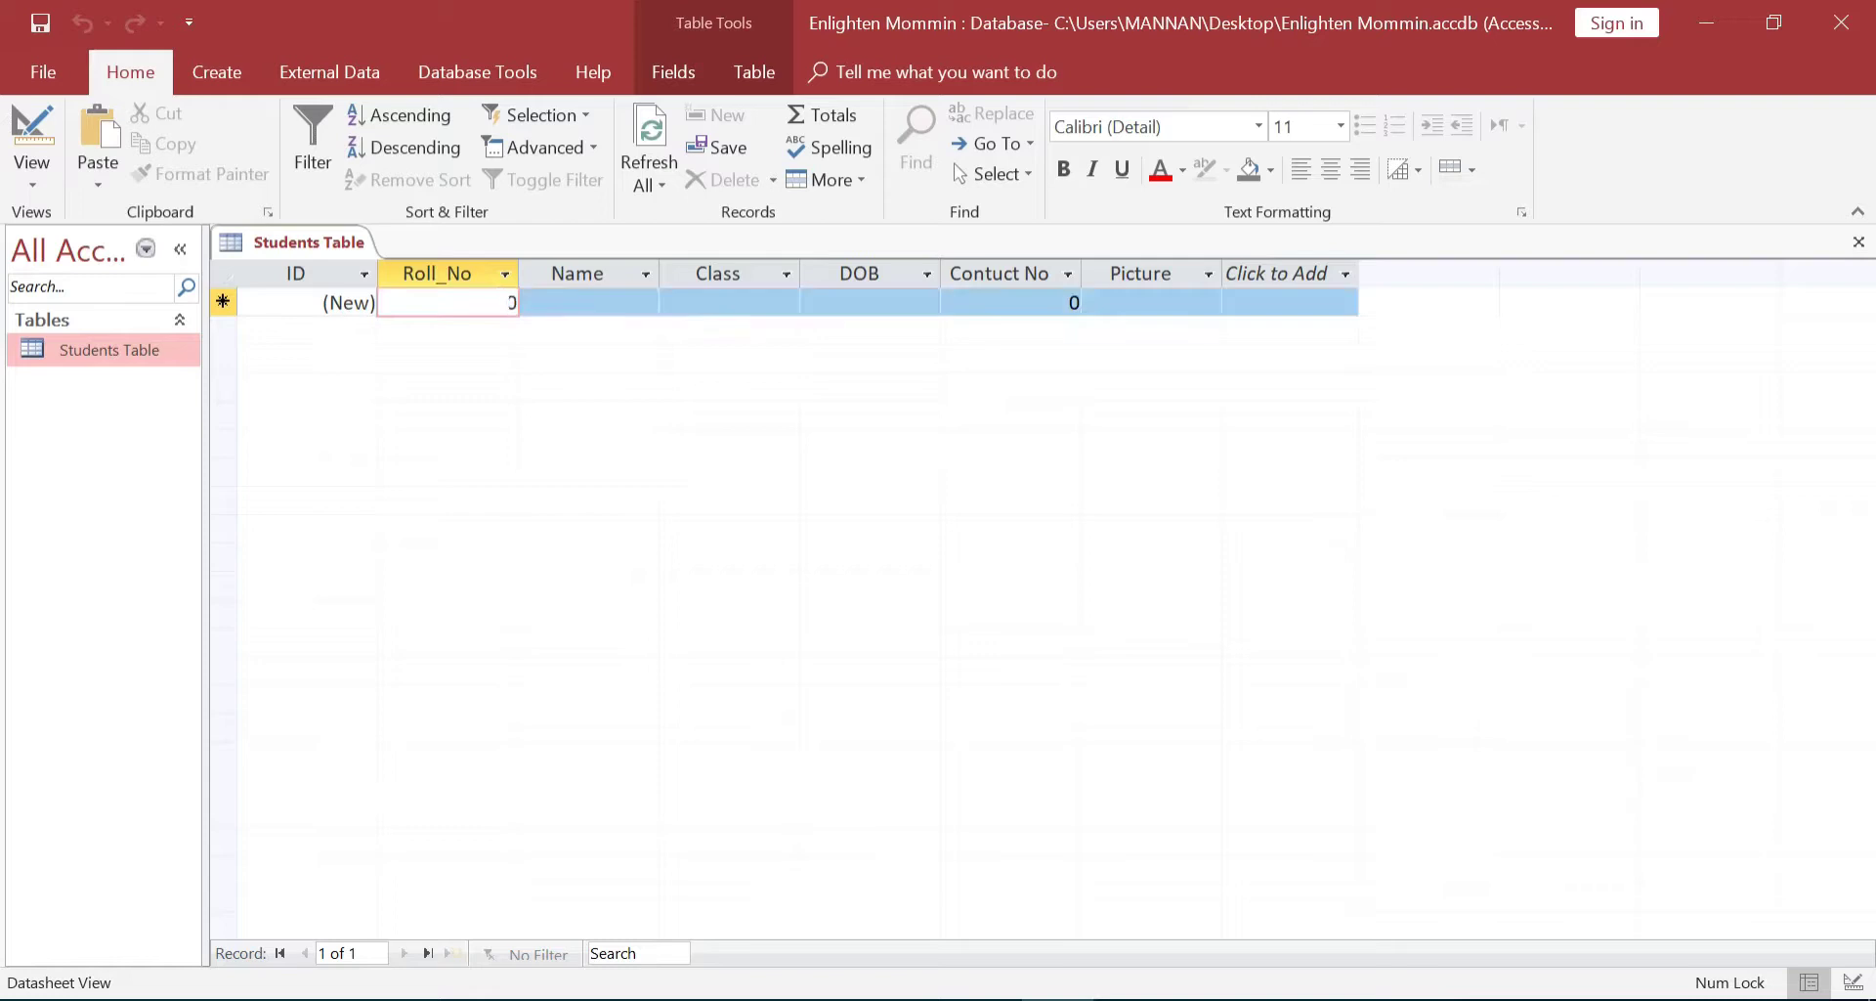
type("101")
key("Tab")
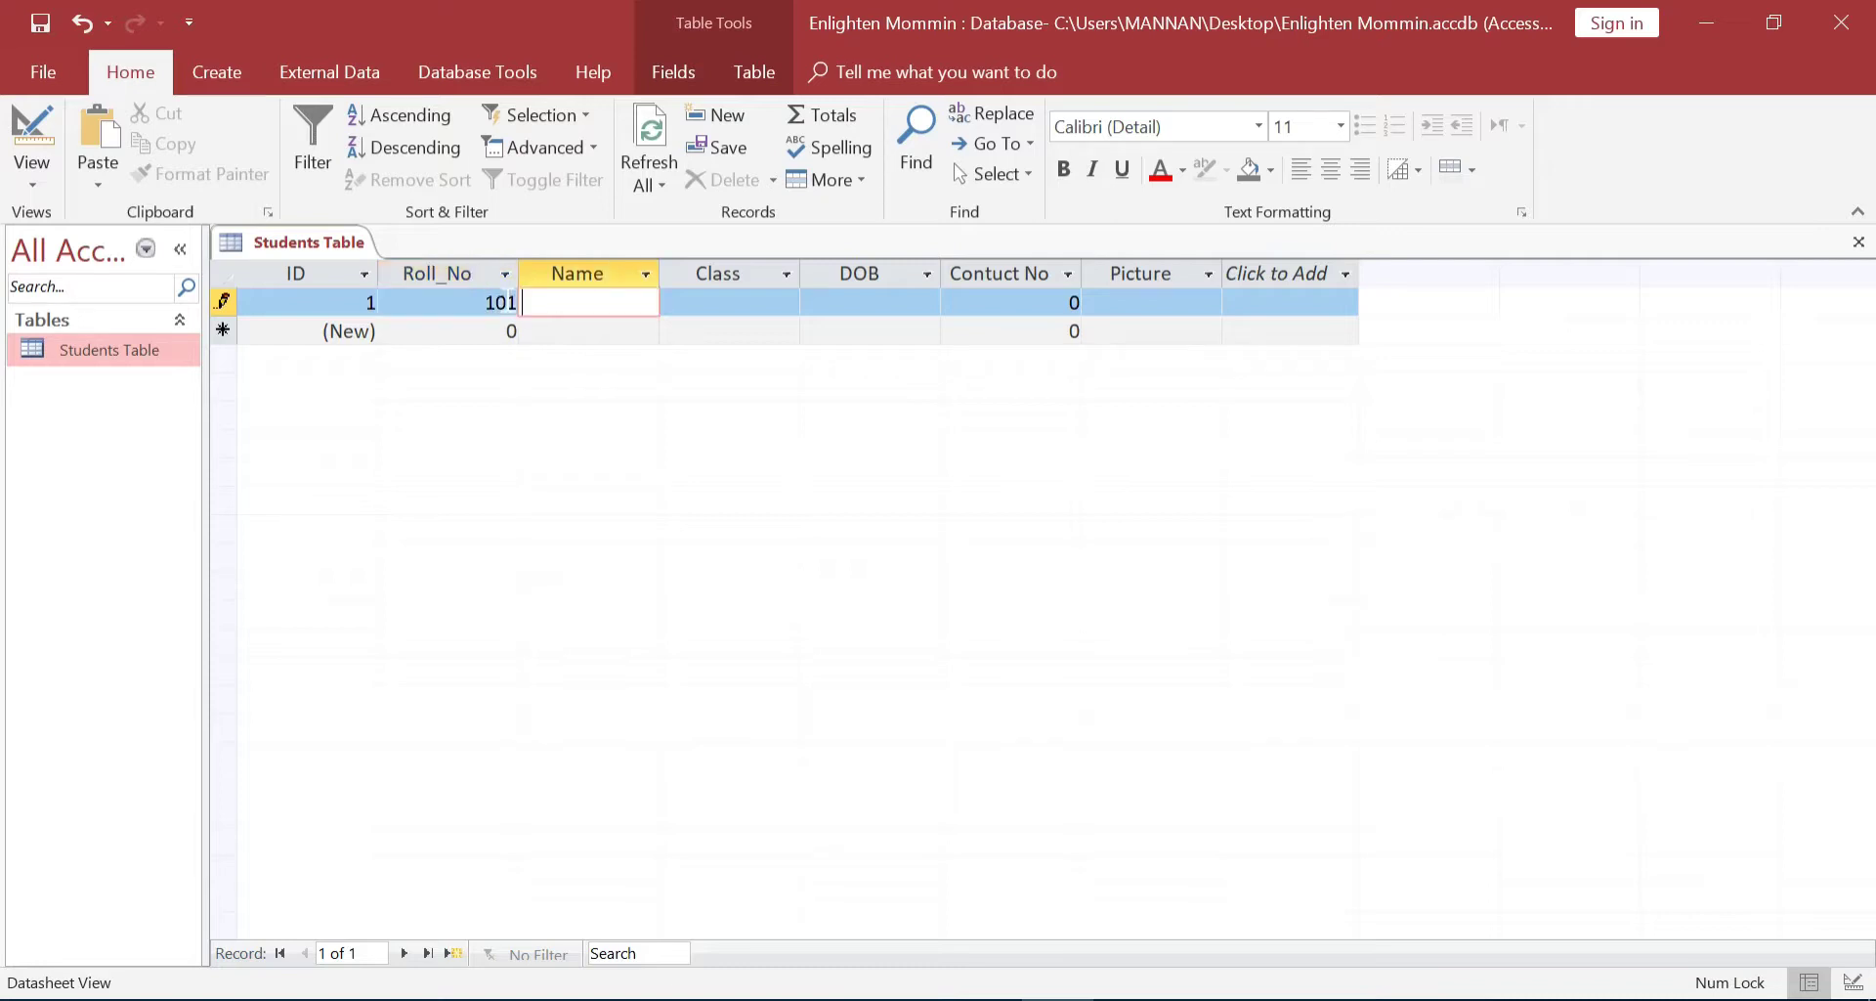
key("Tab")
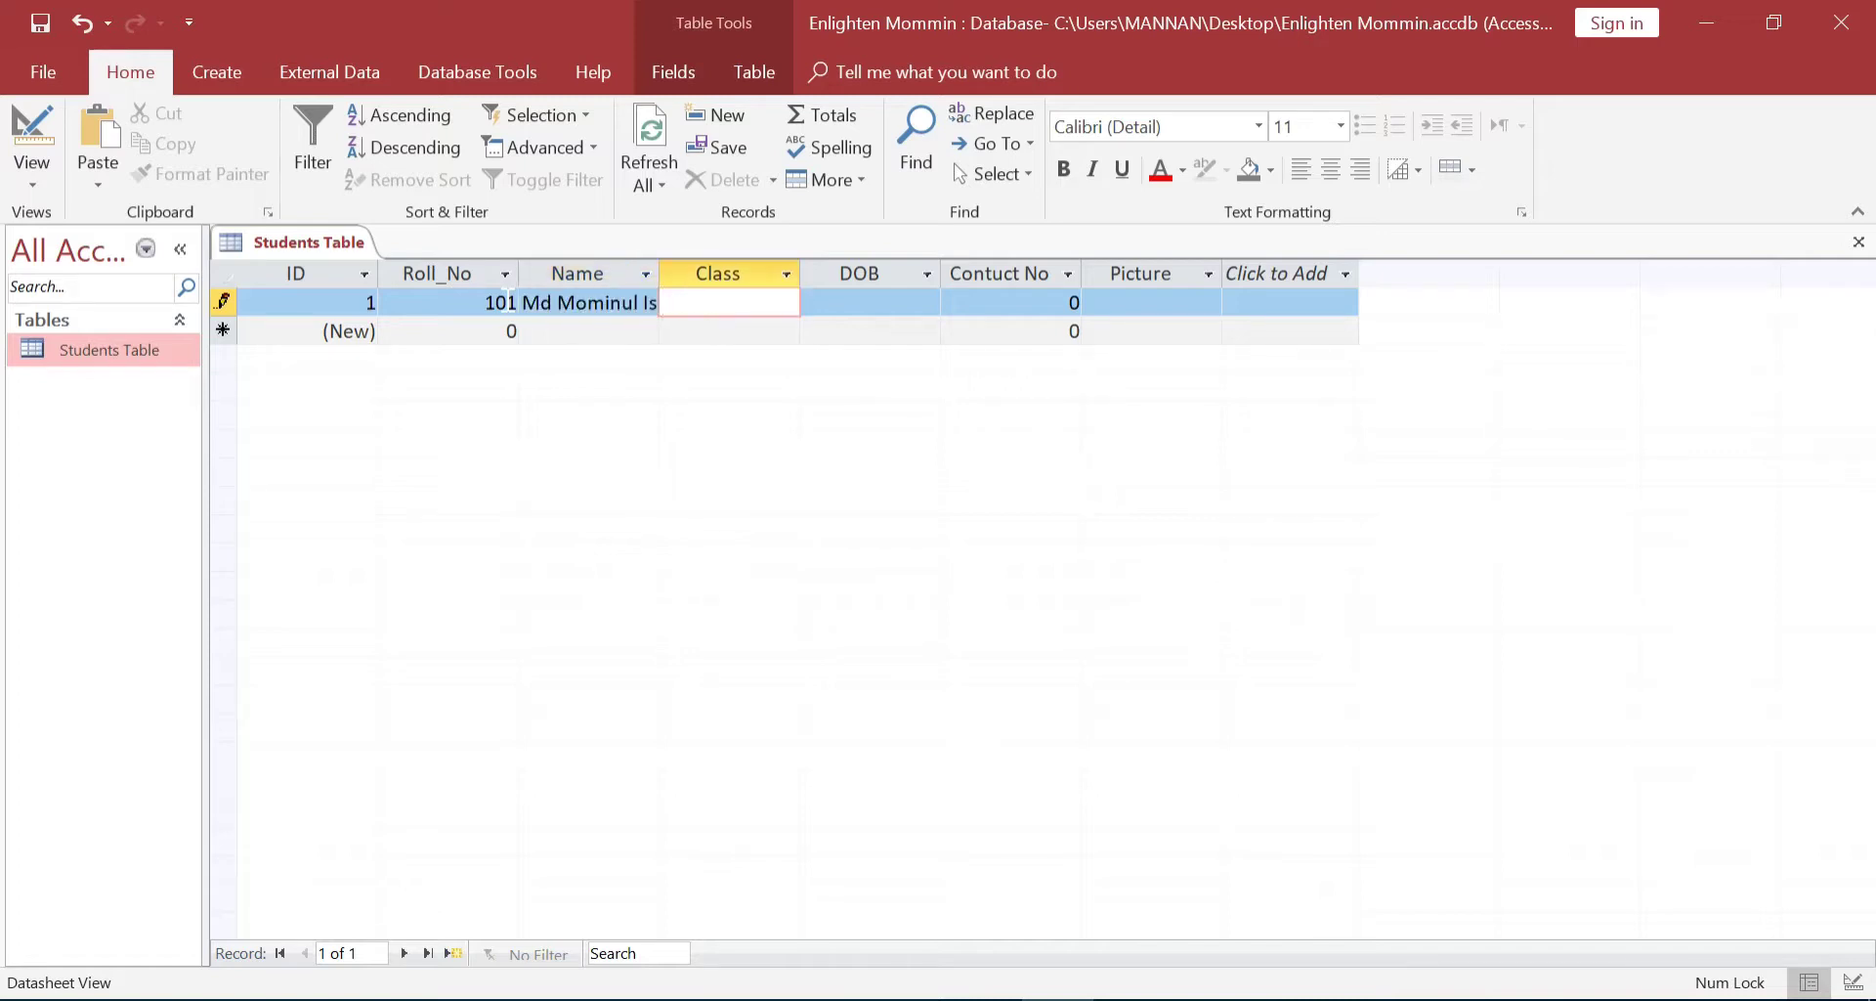
type("91")
key("BackSpace")
key("Tab")
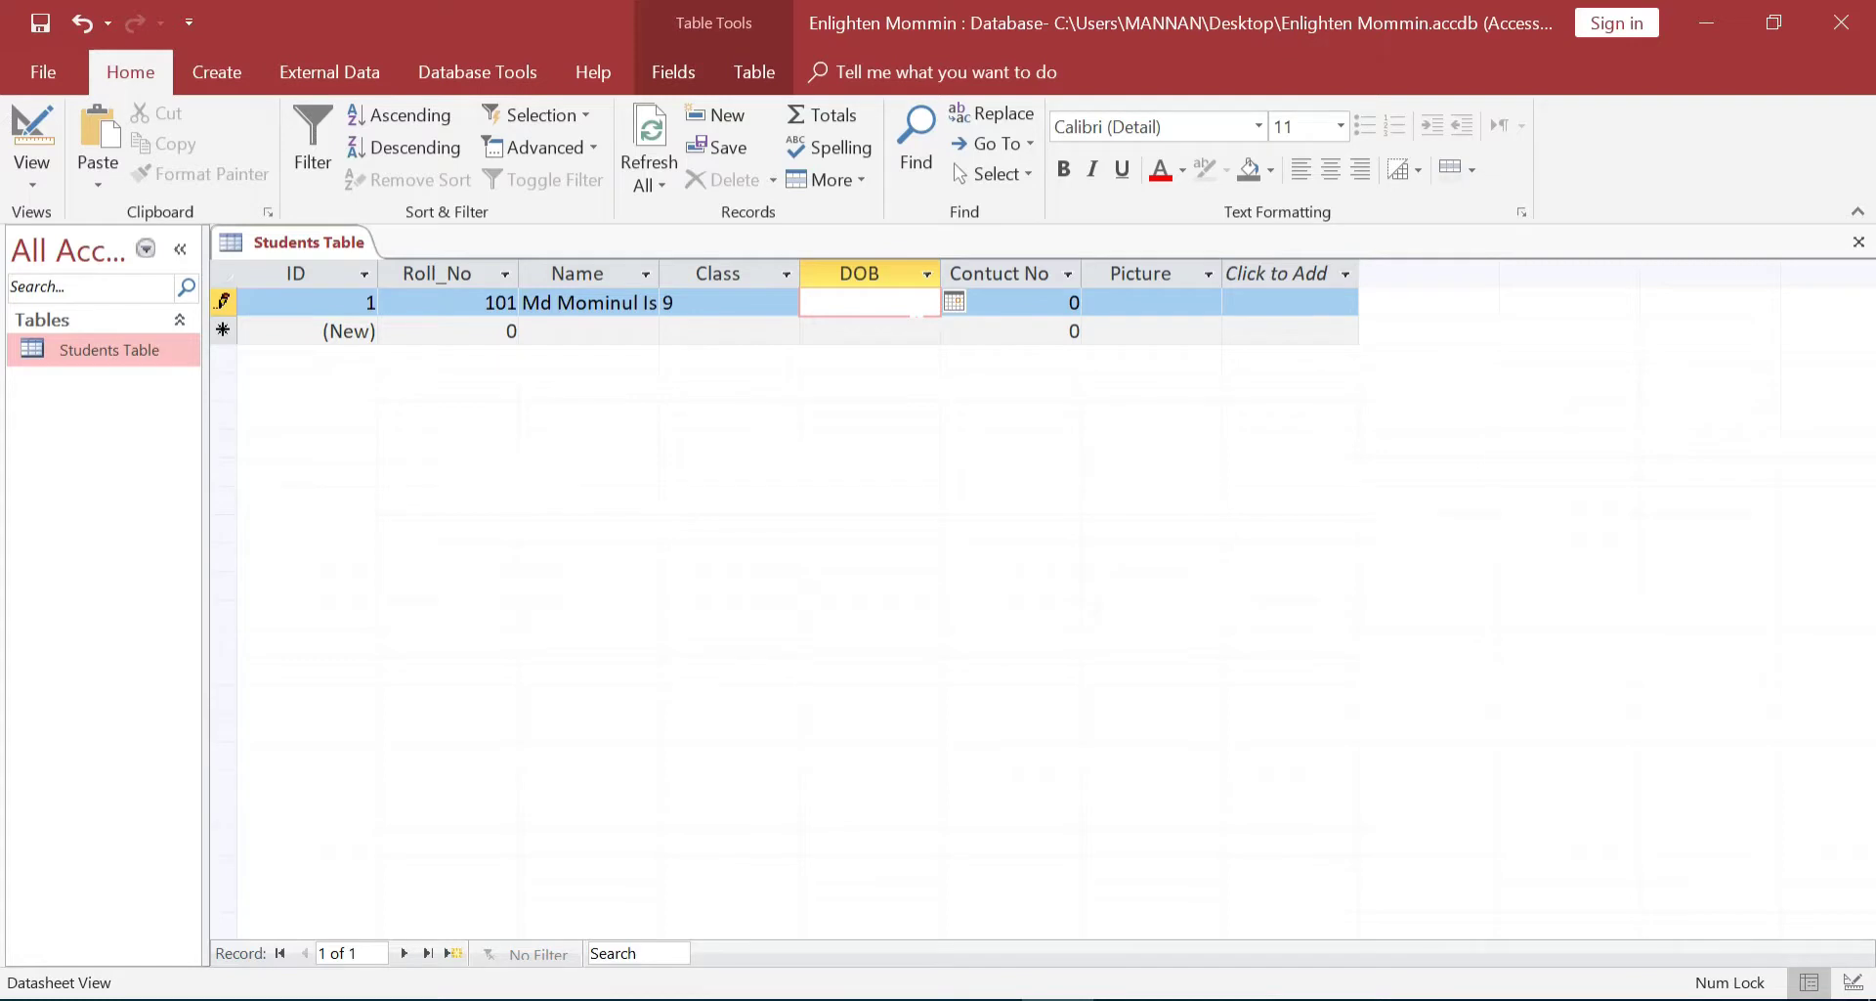
type("17 Jul 1996")
left_click(955, 302)
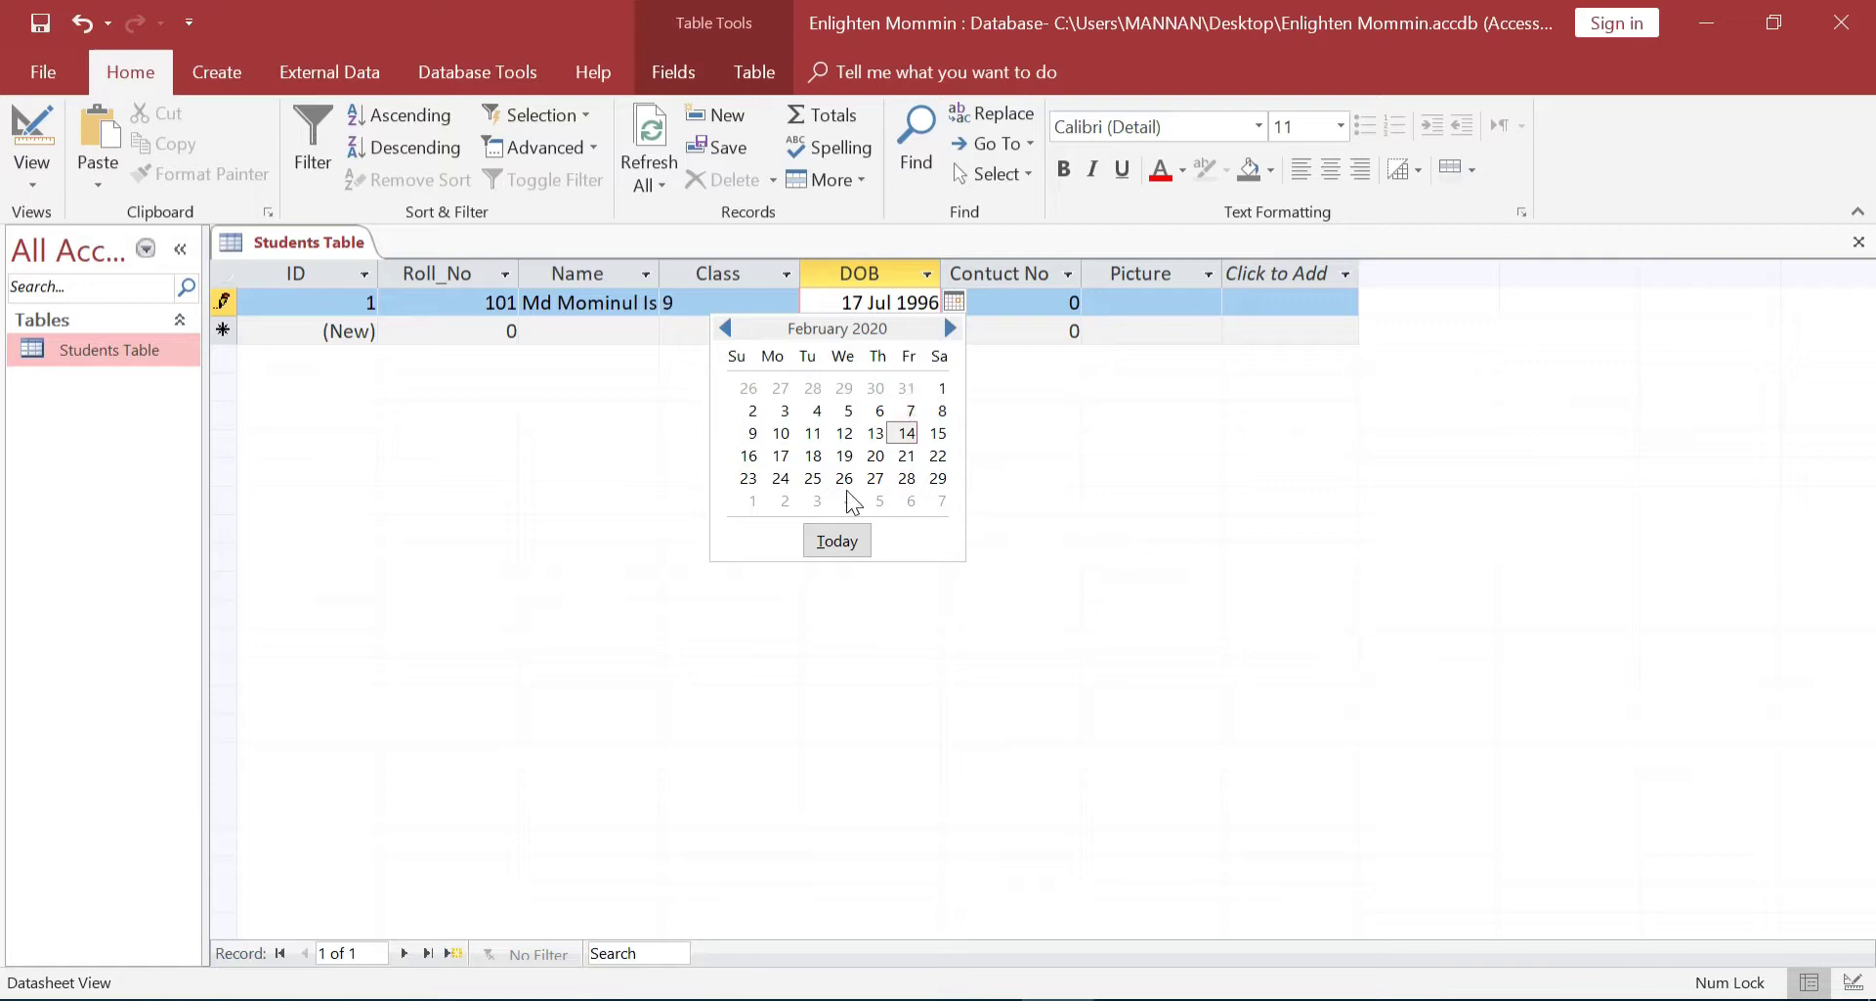
left_click(1108, 368)
left_click(1010, 314)
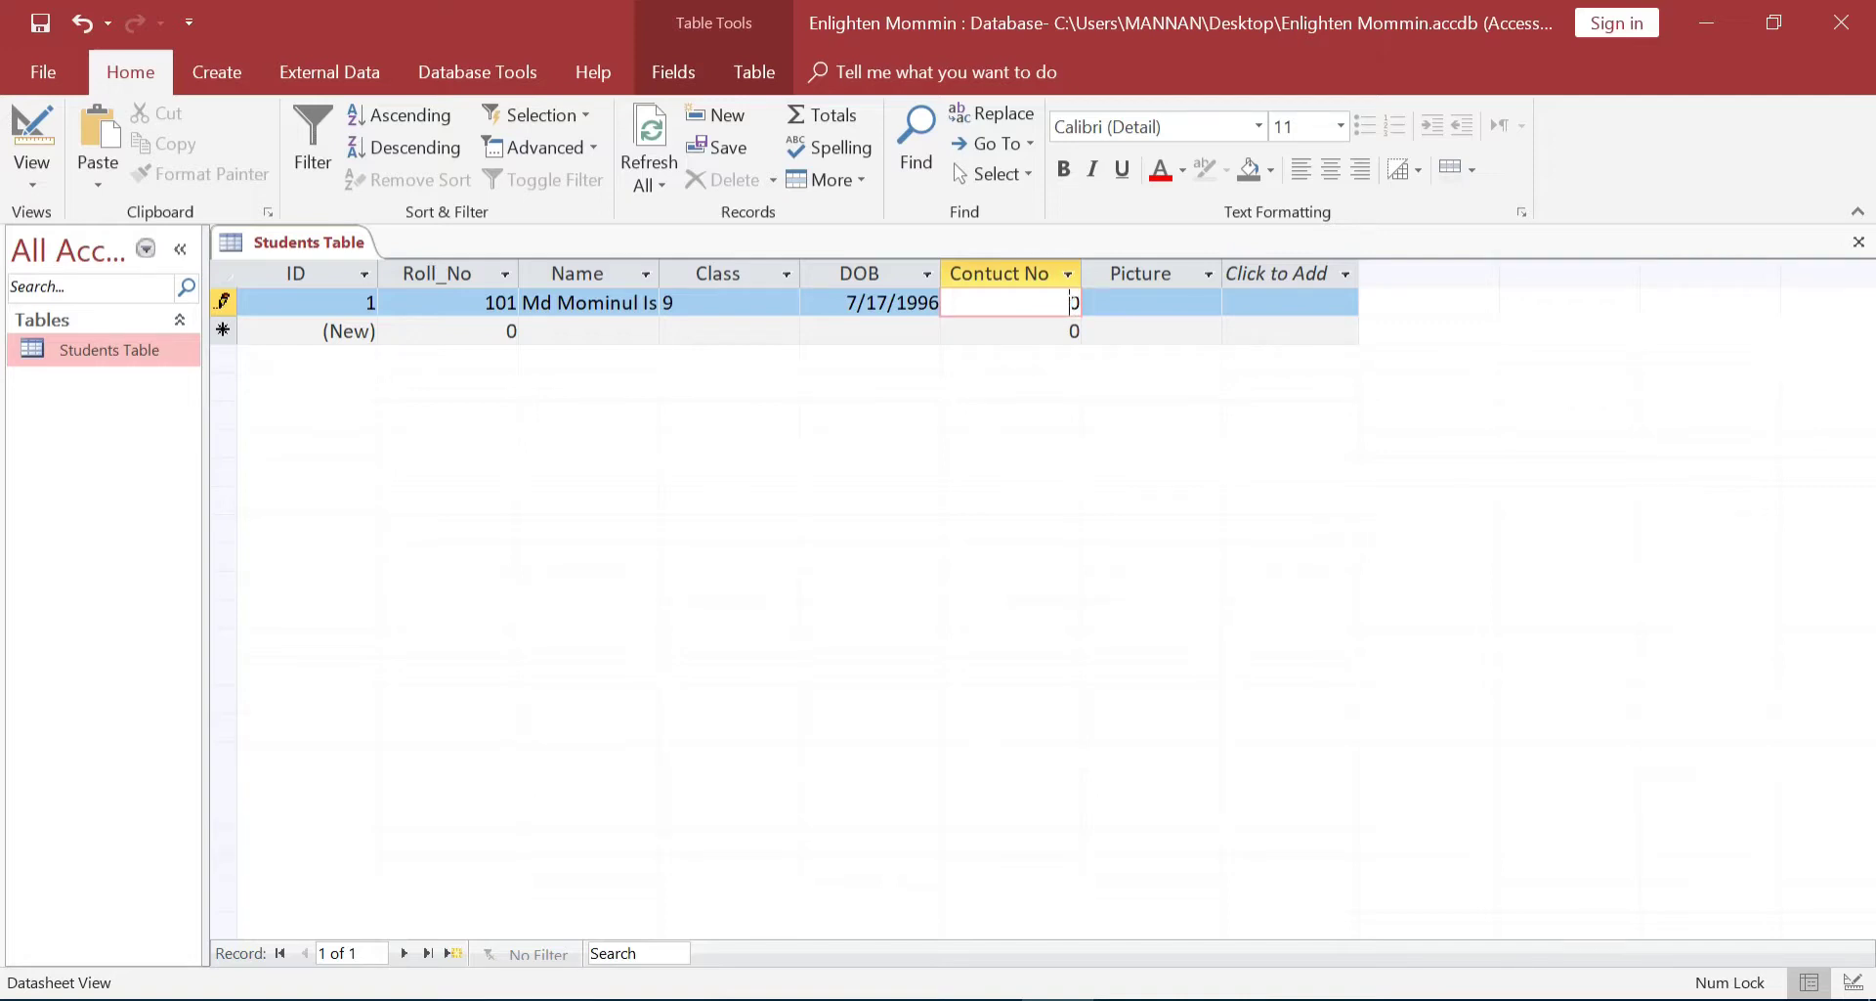
key("Delete")
type("33445566")
left_click(1141, 299)
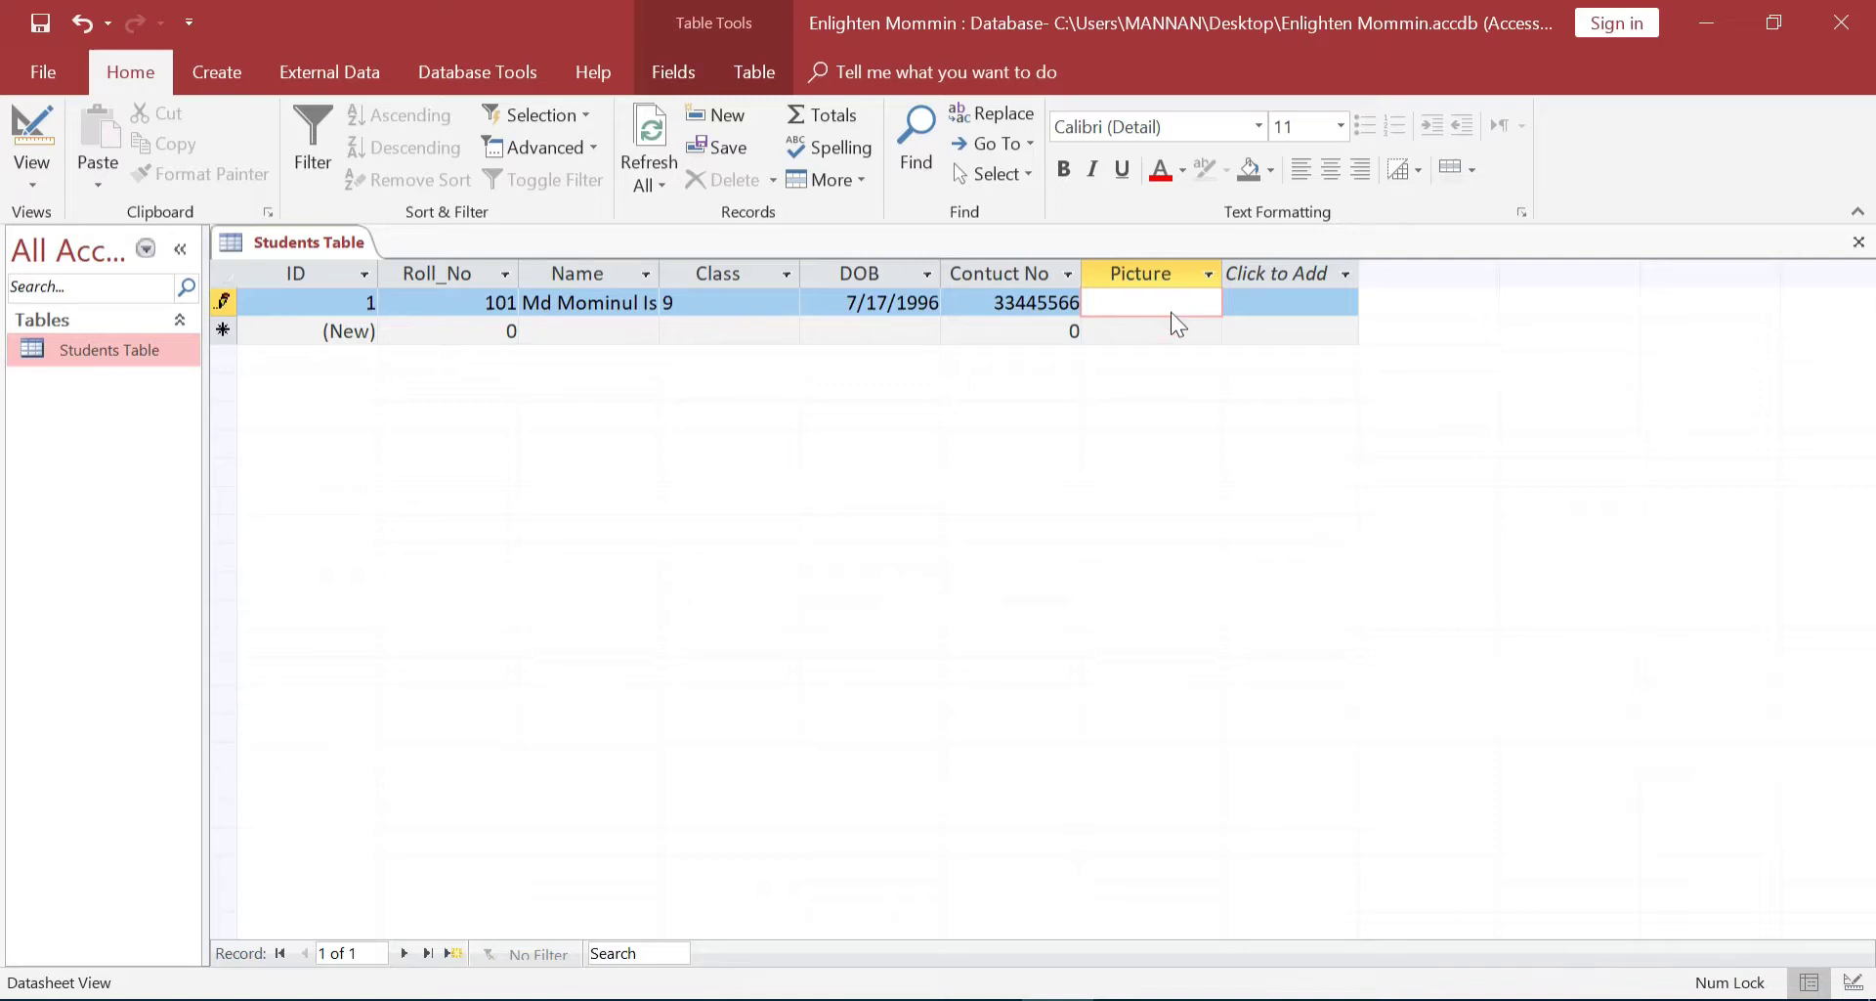
Insert Man.jpg from the Desktop as an object in the first record's Picture cell
right_click(1168, 307)
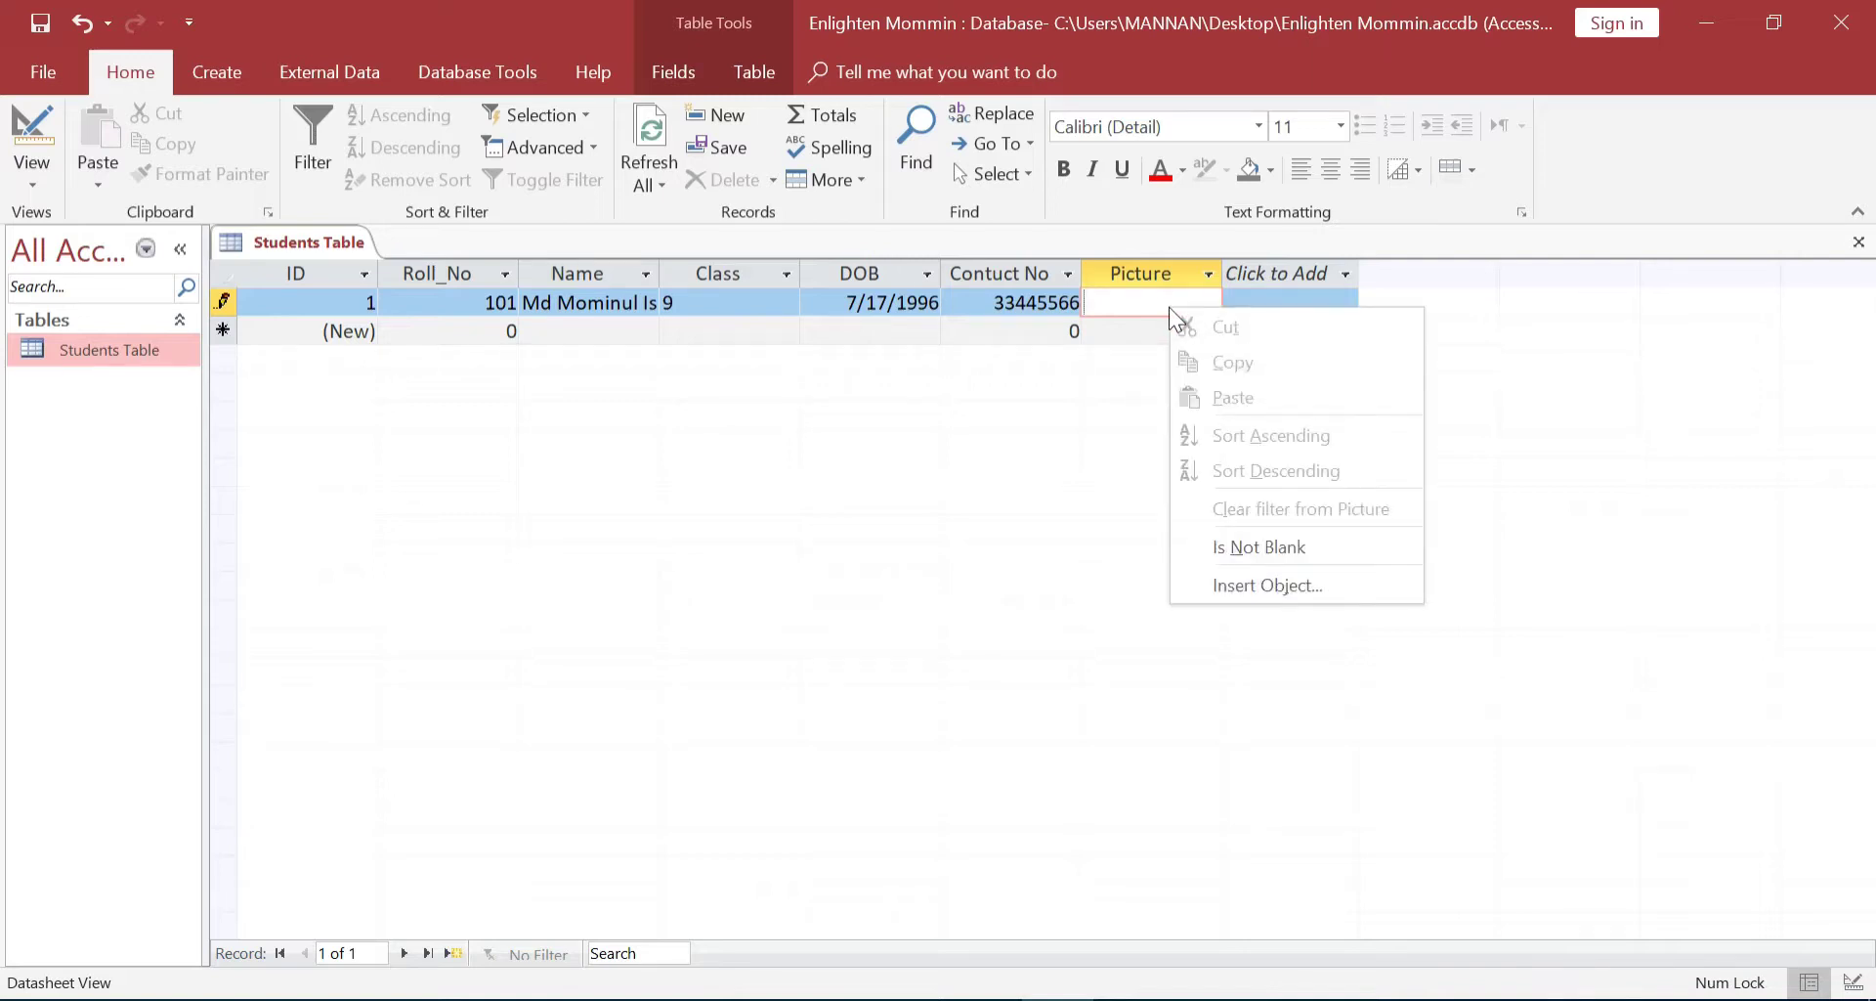
left_click(1251, 577)
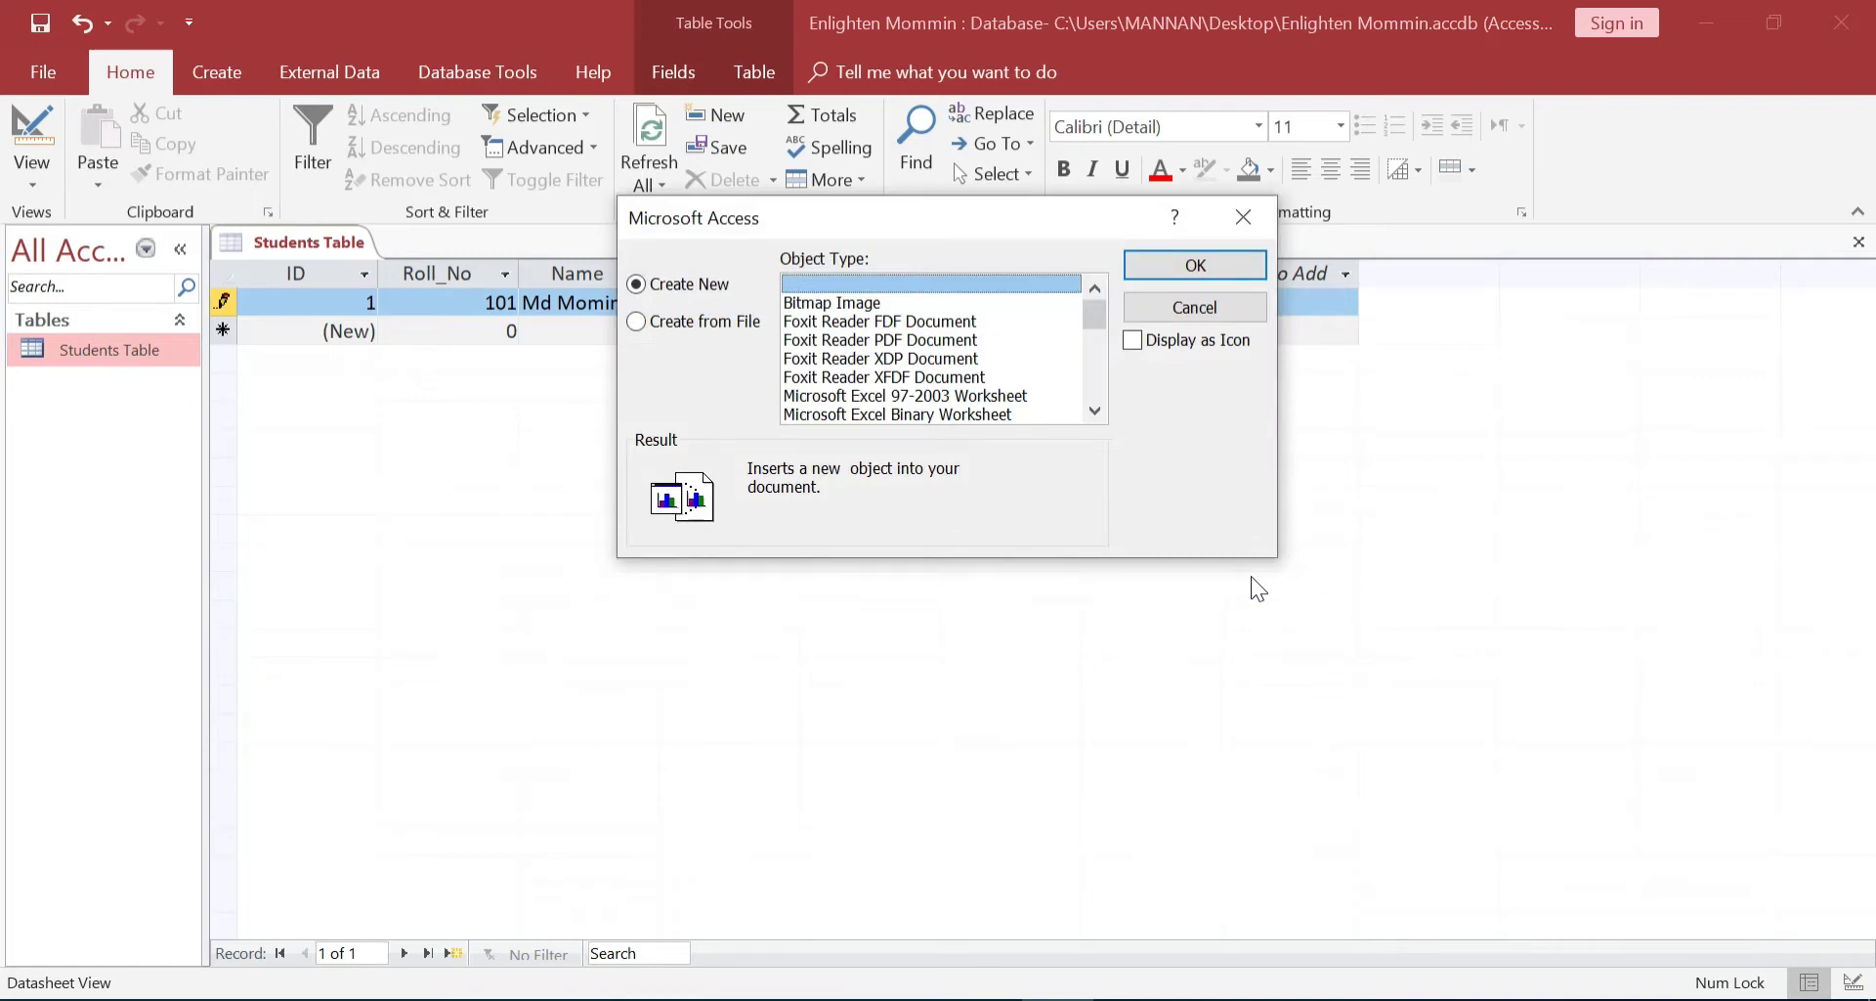
left_click(755, 322)
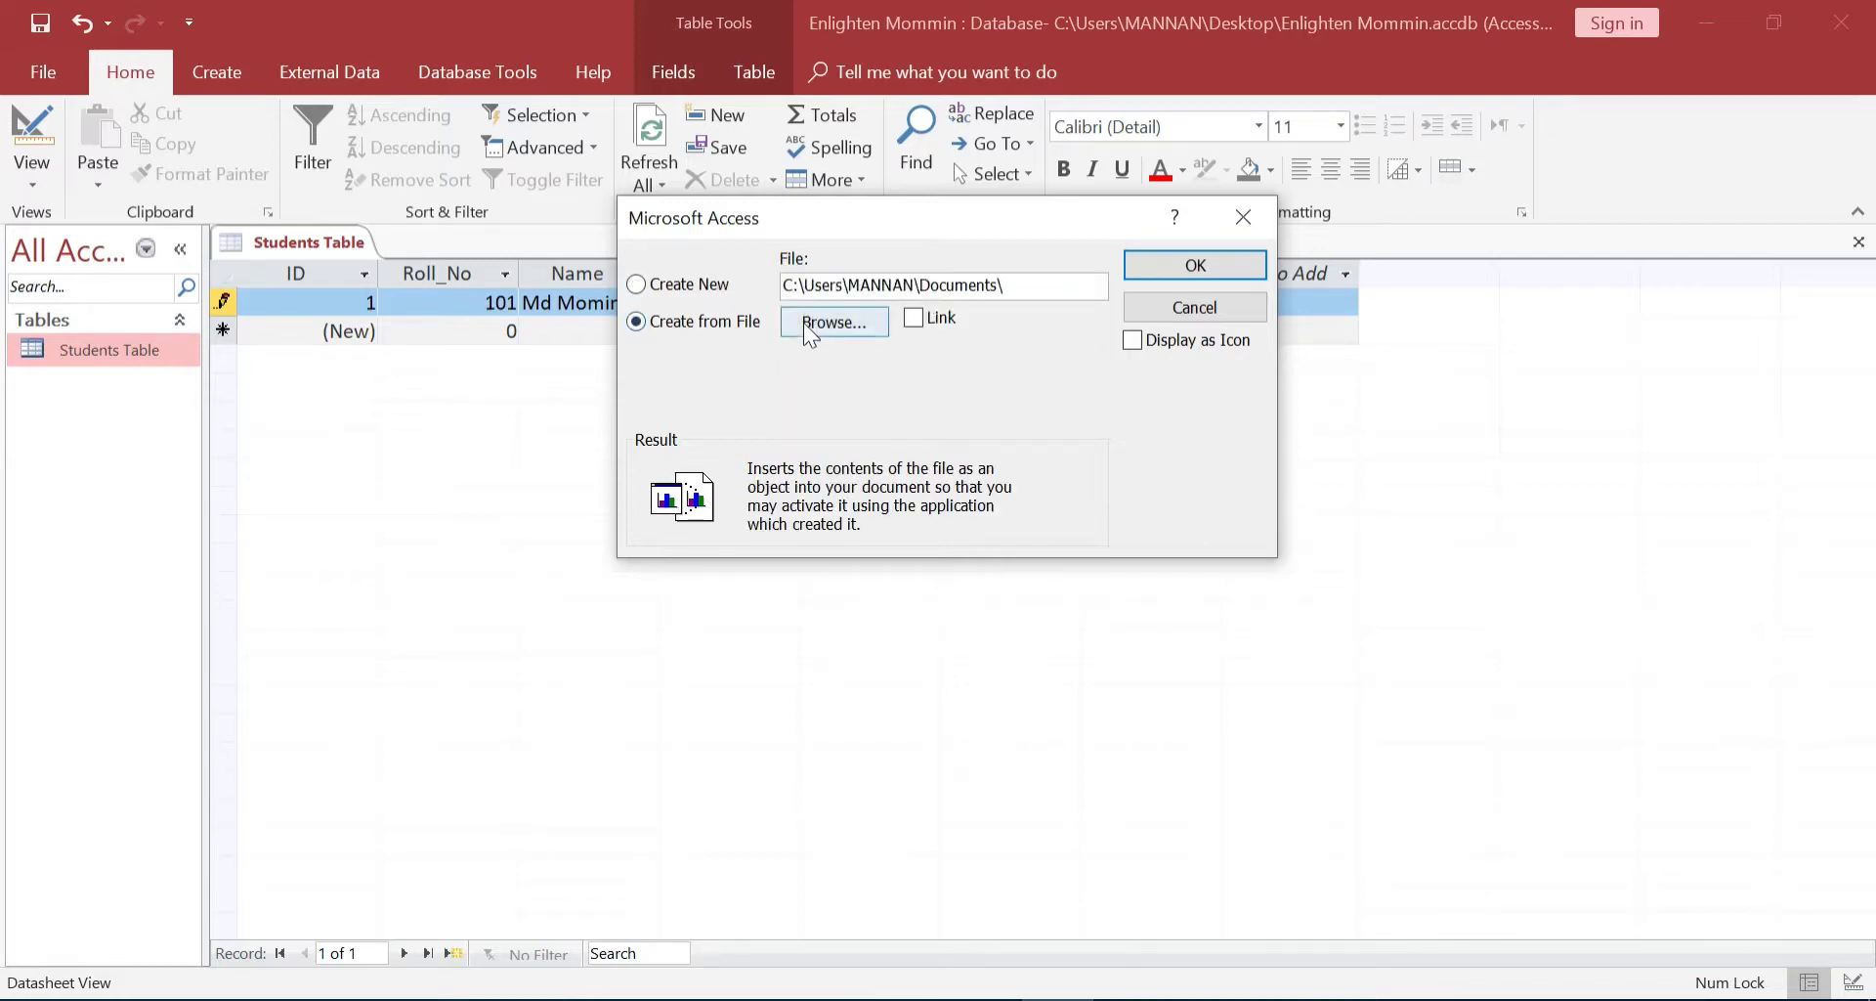
left_click(803, 323)
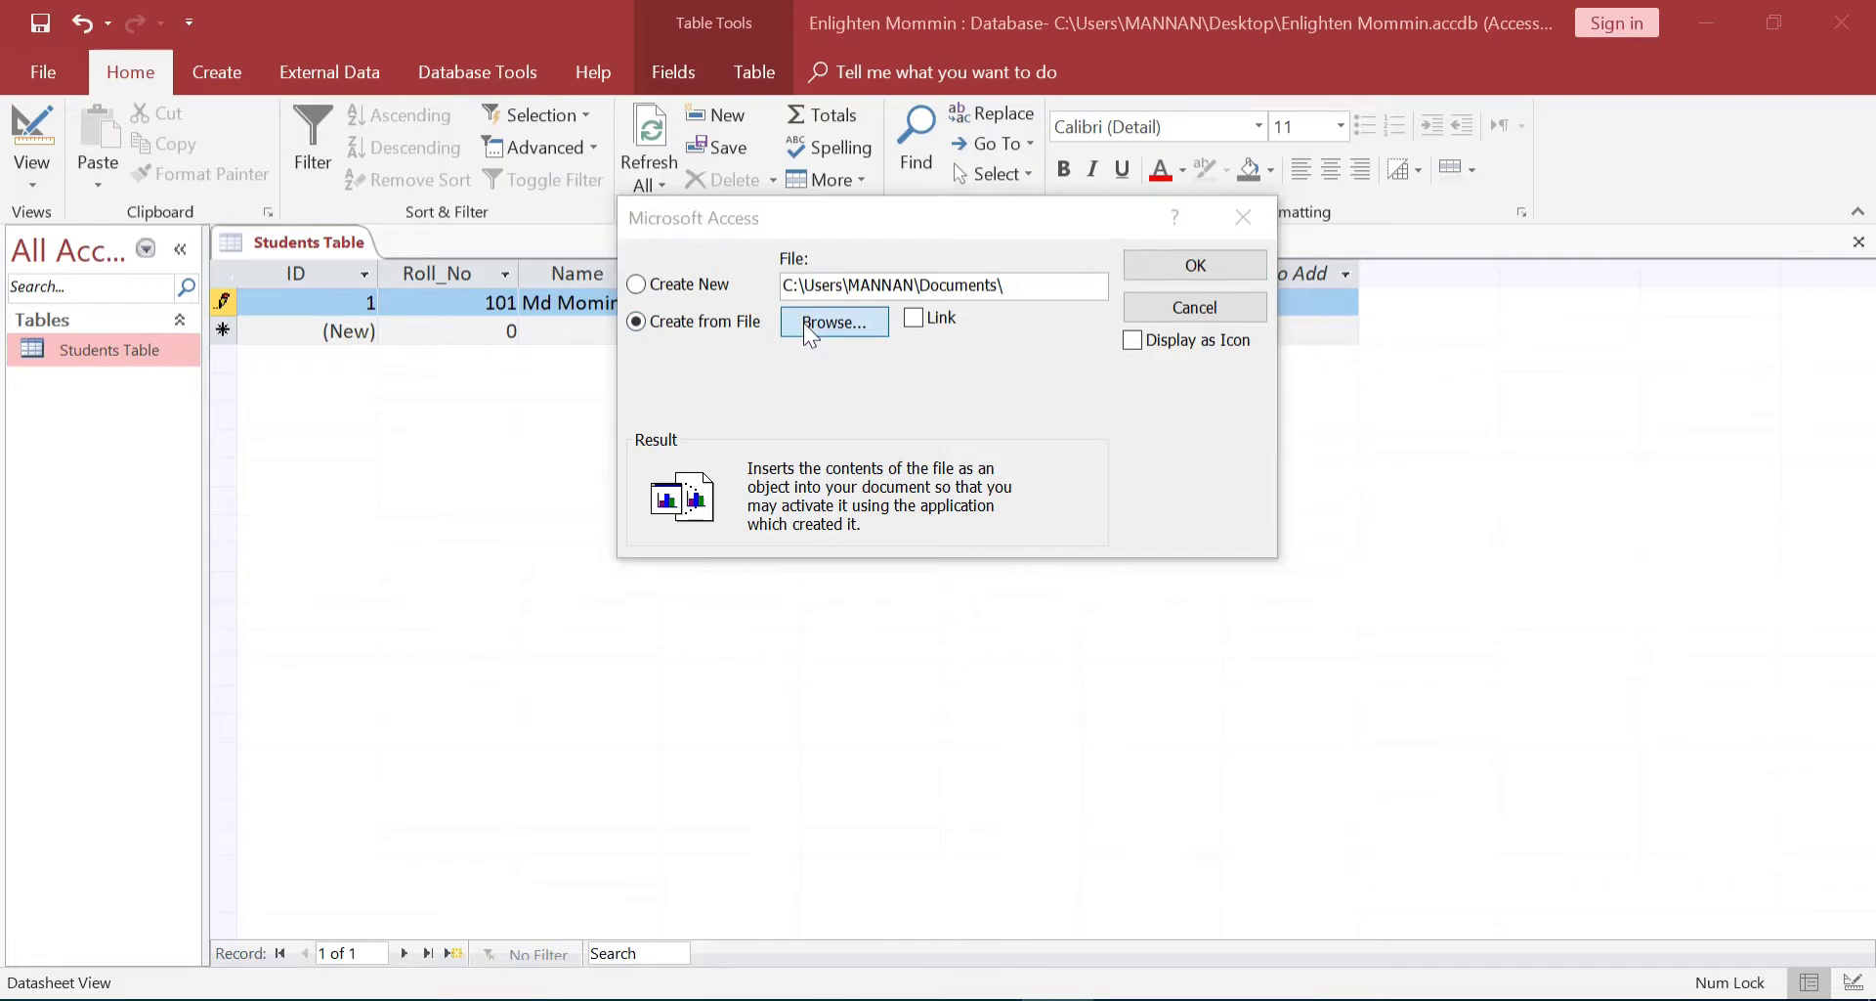
left_click(809, 324)
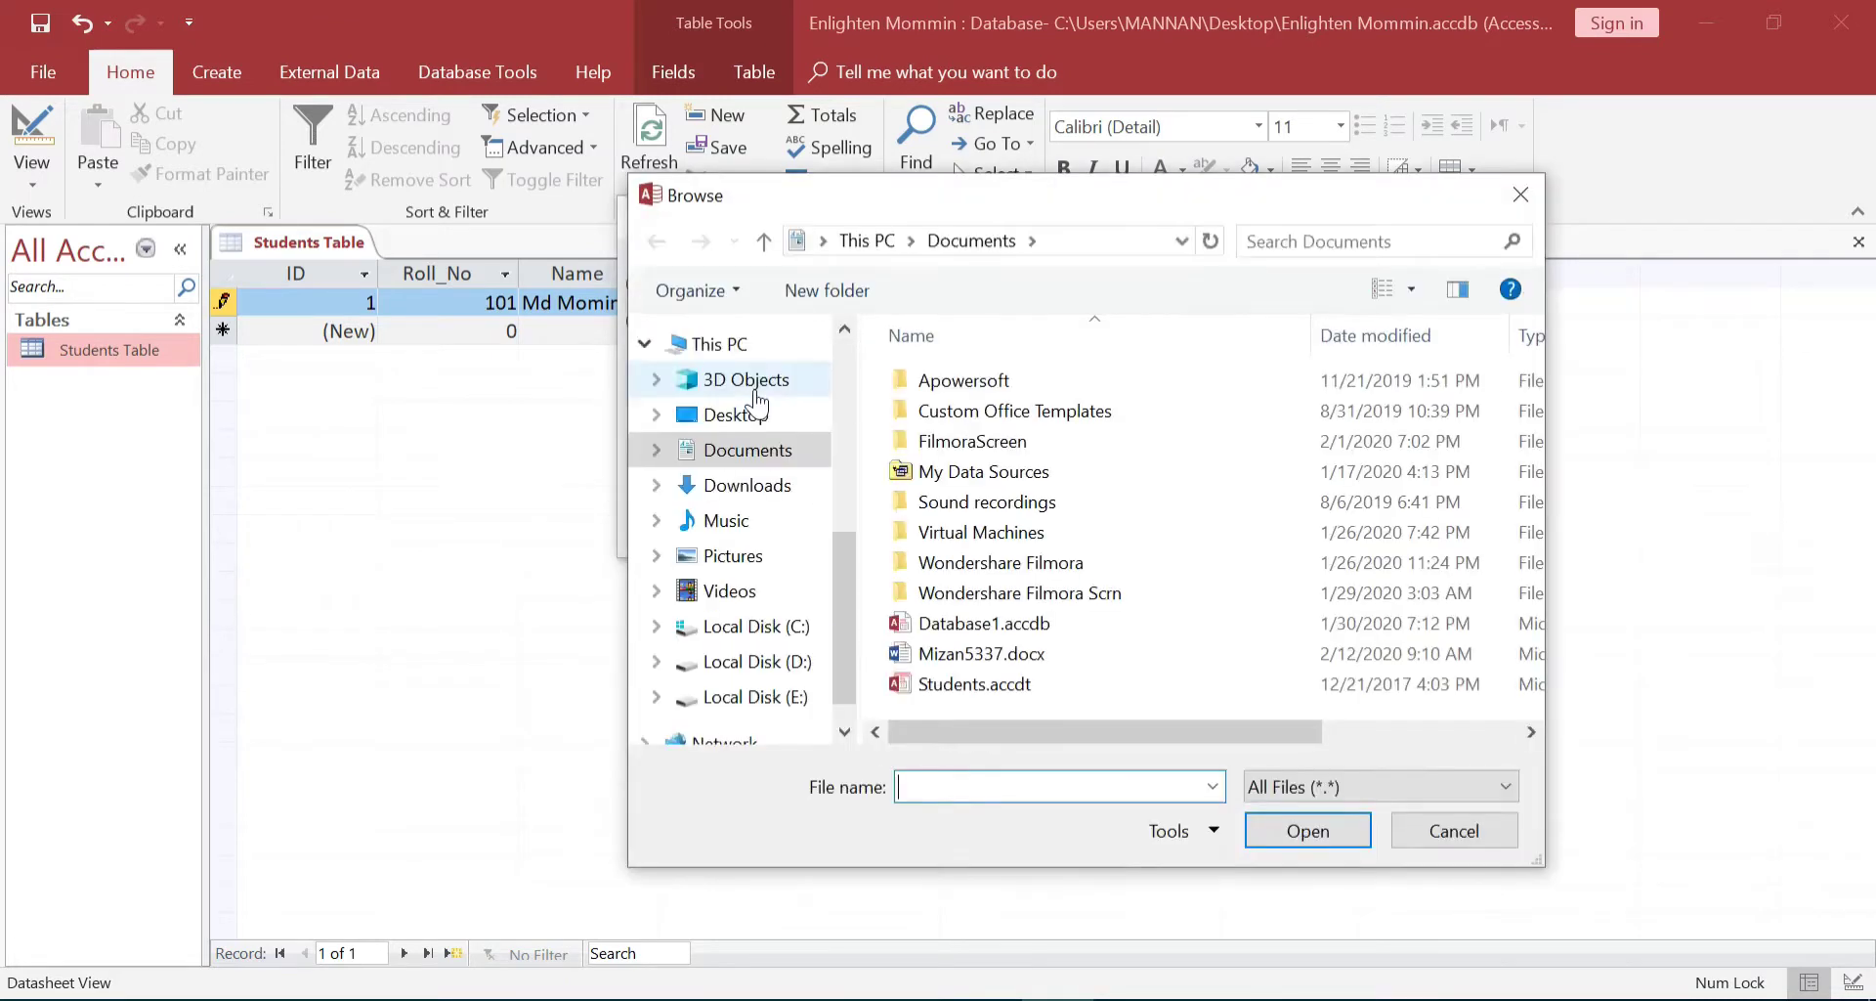
left_click(751, 419)
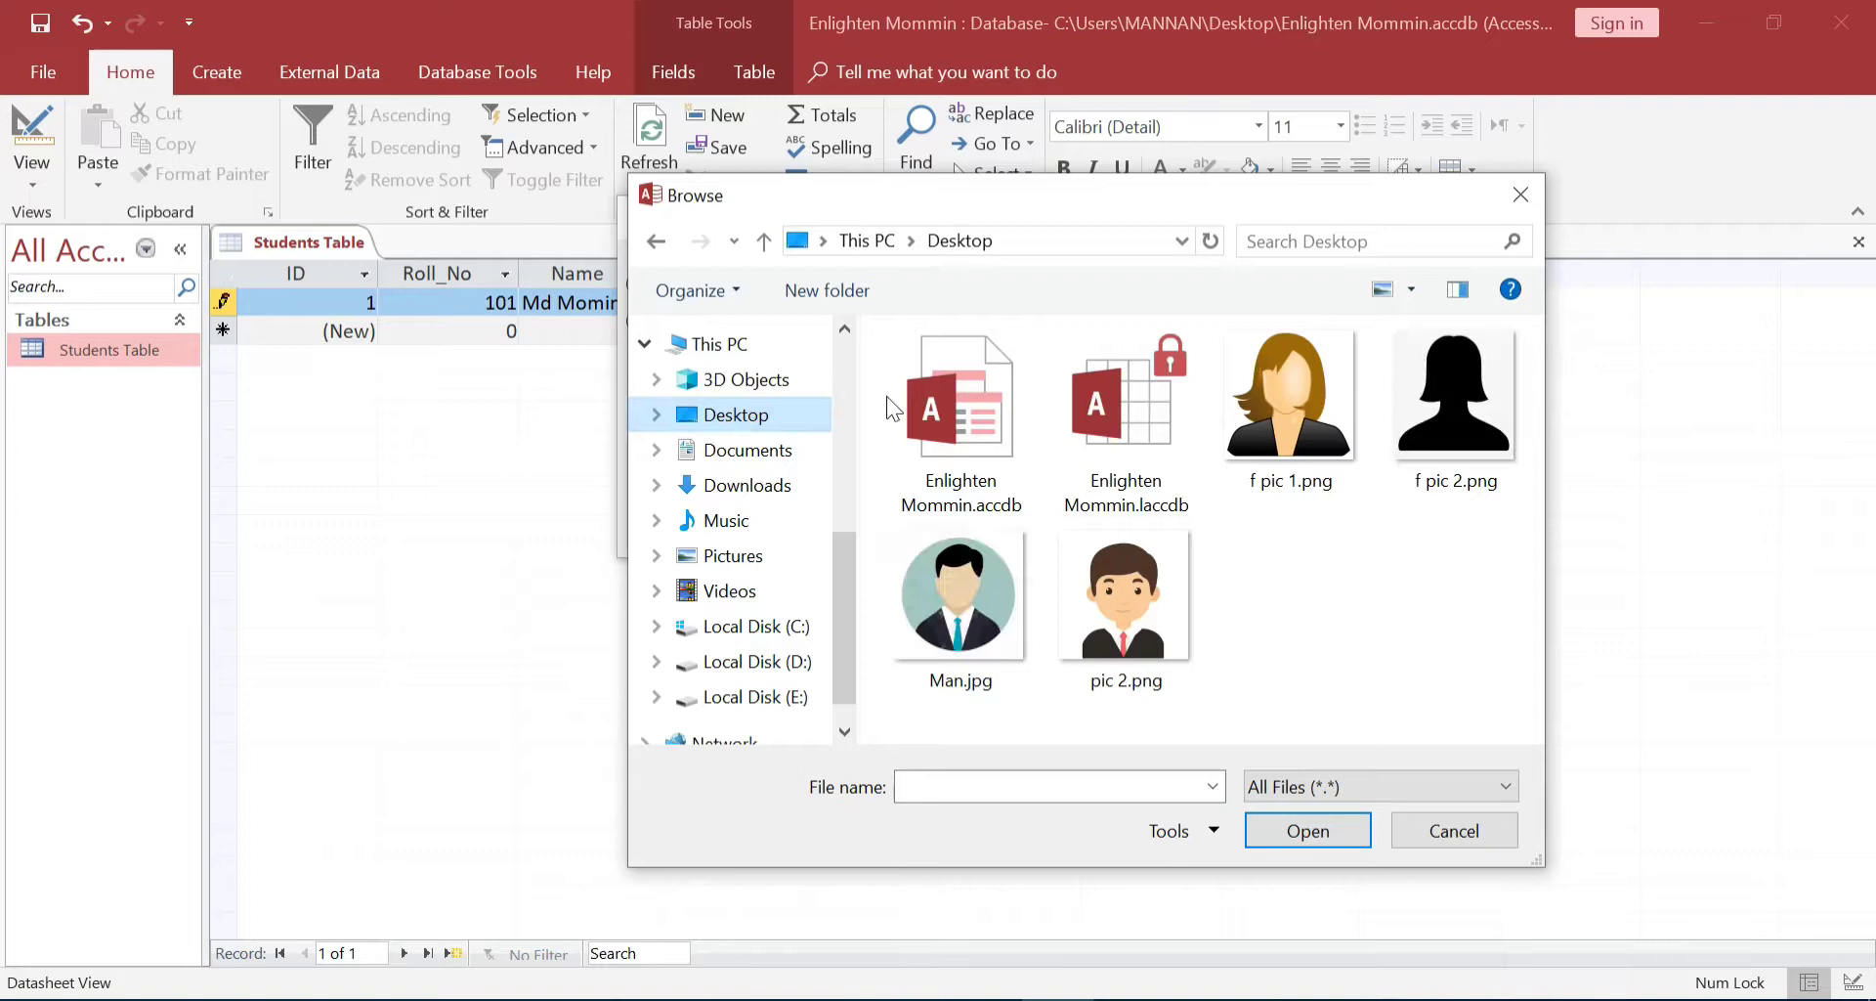
double_click(930, 594)
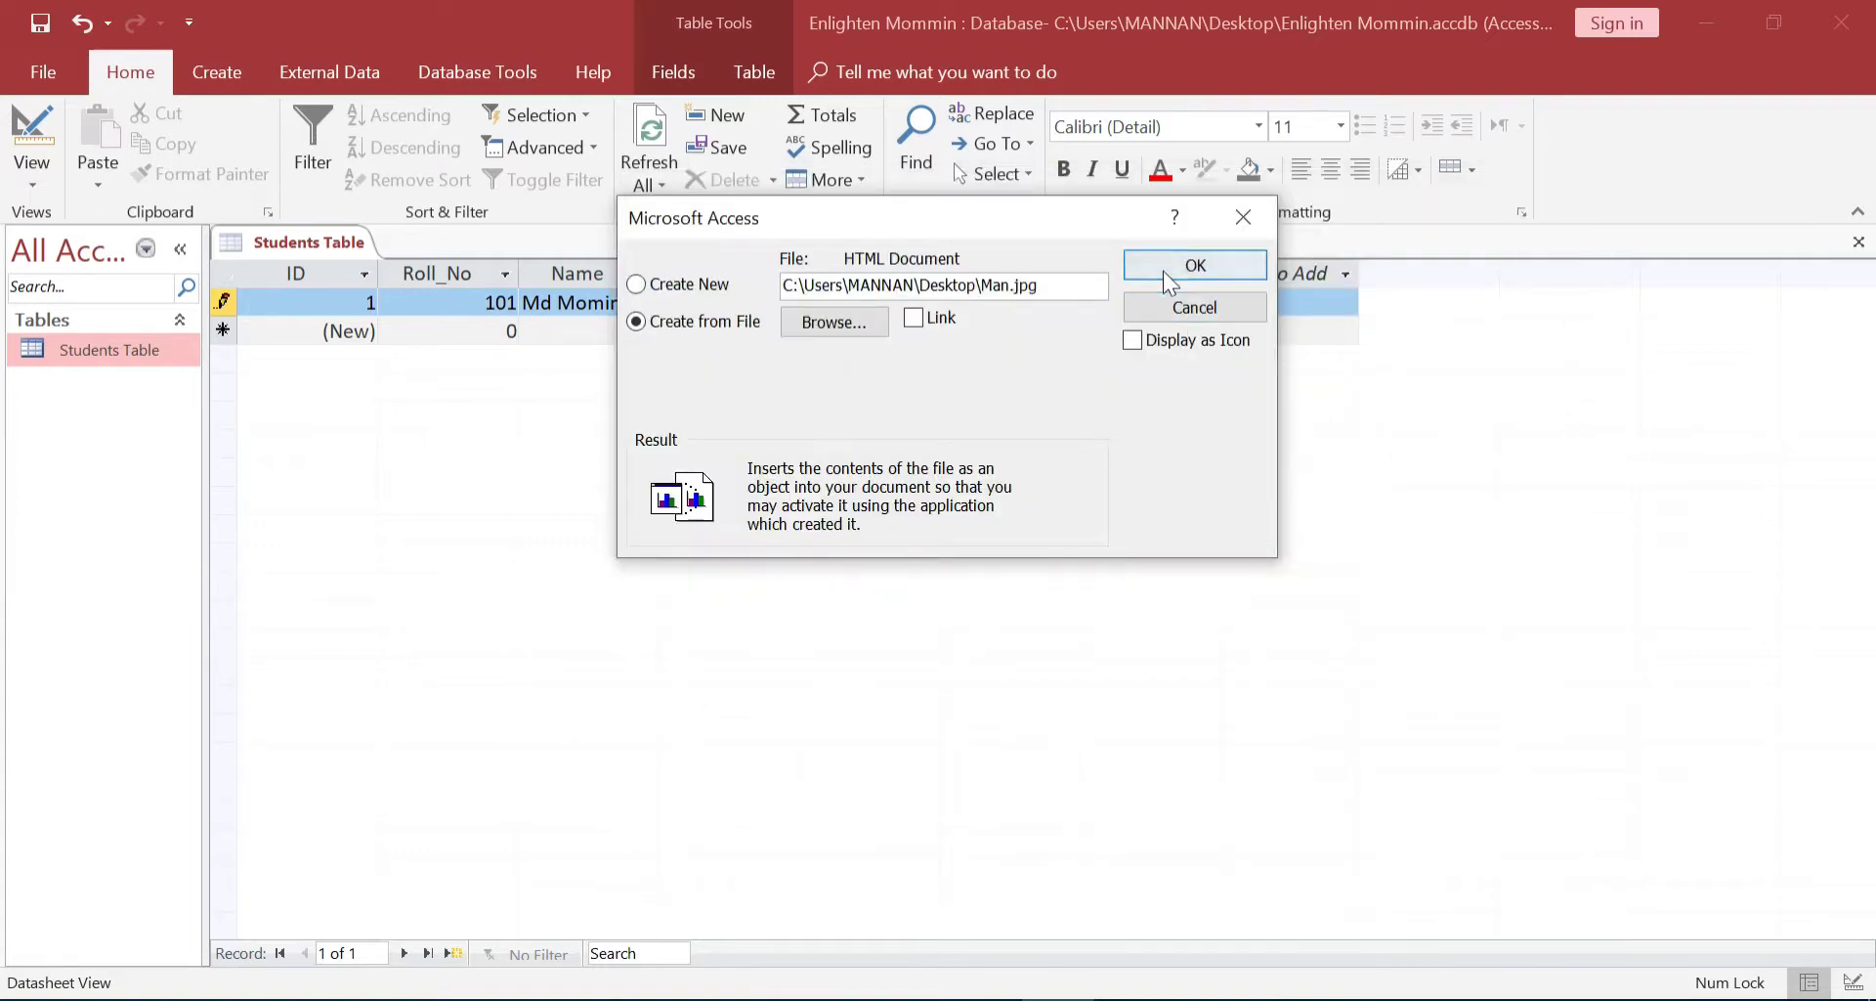
left_click(1163, 271)
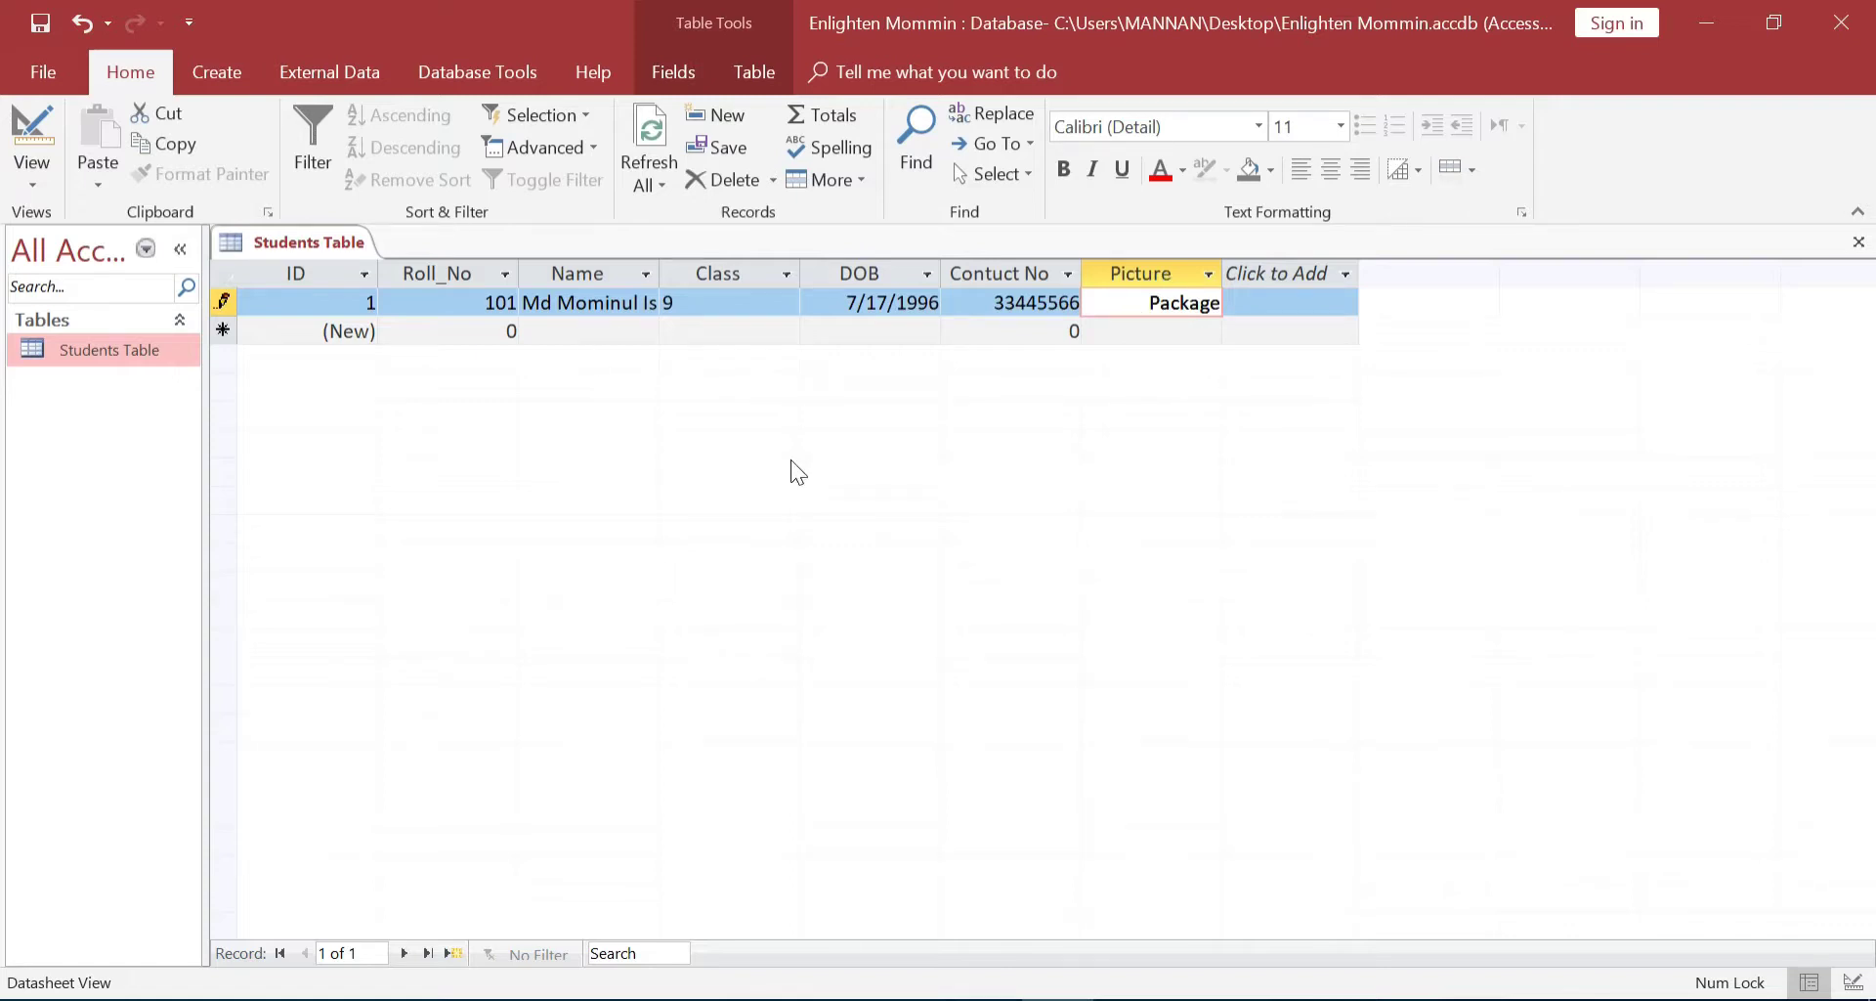
double_click(1153, 305)
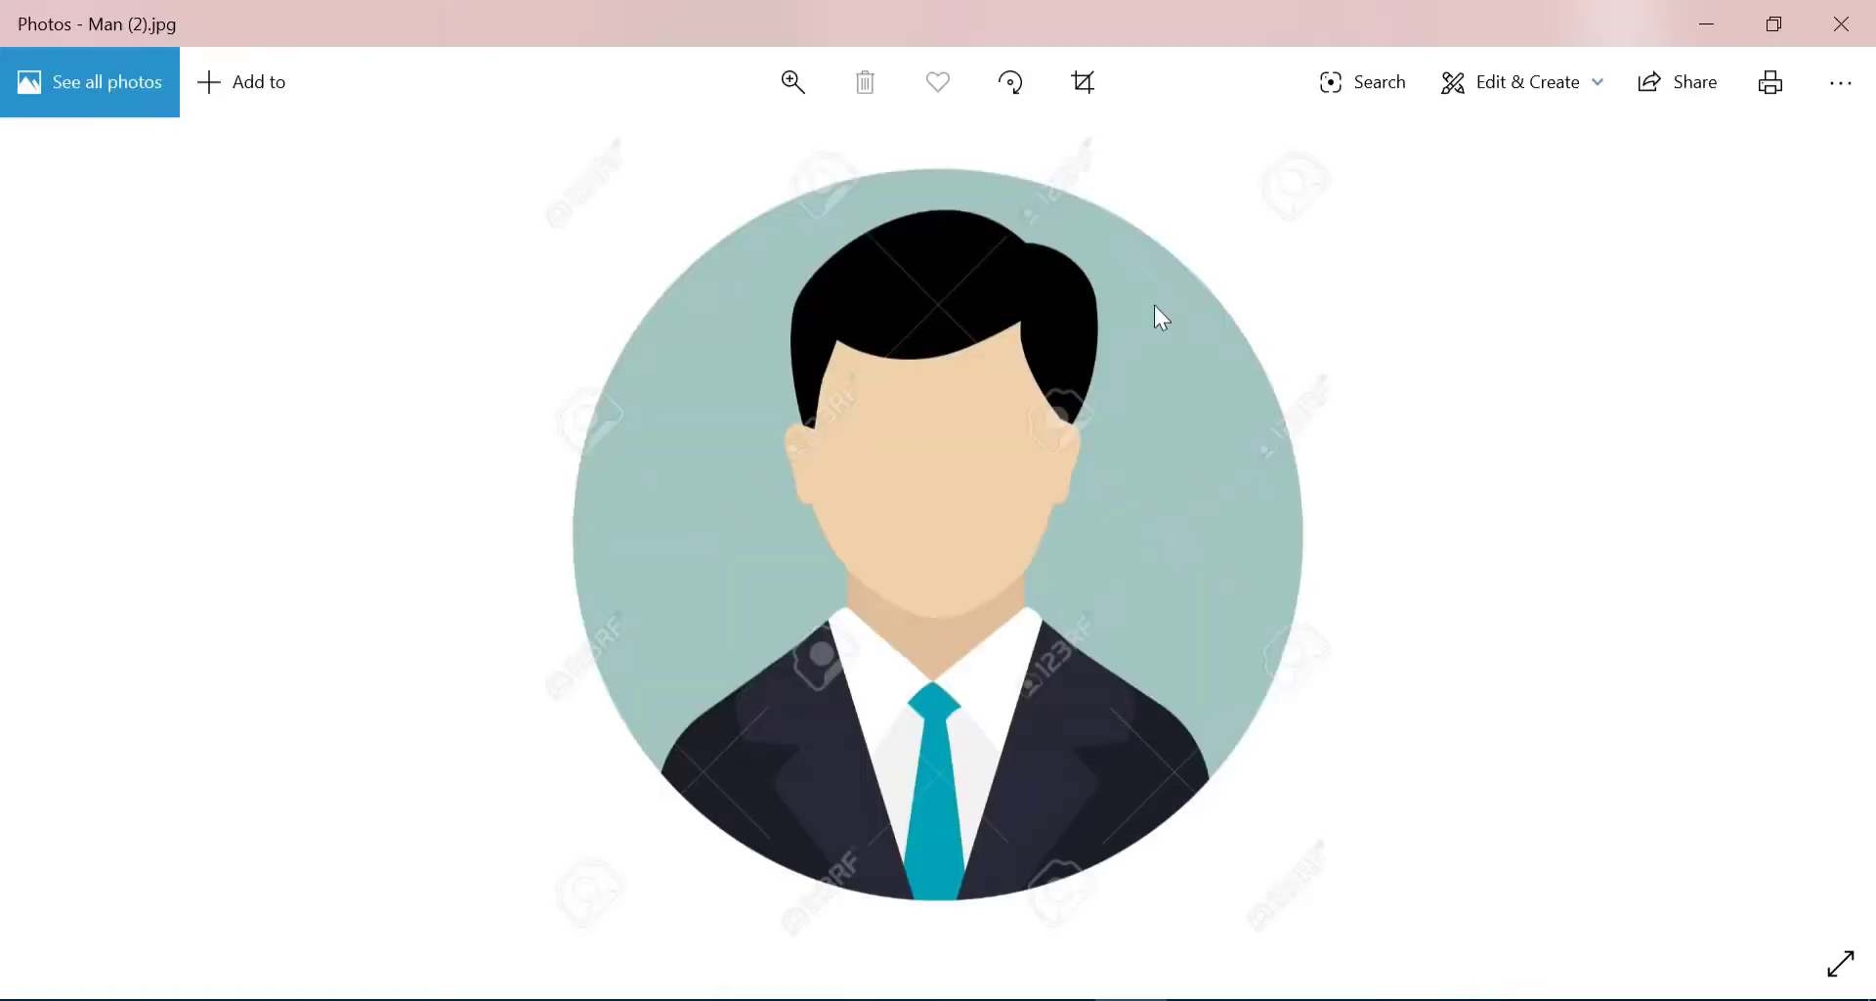
left_click(1841, 24)
left_click(1092, 337)
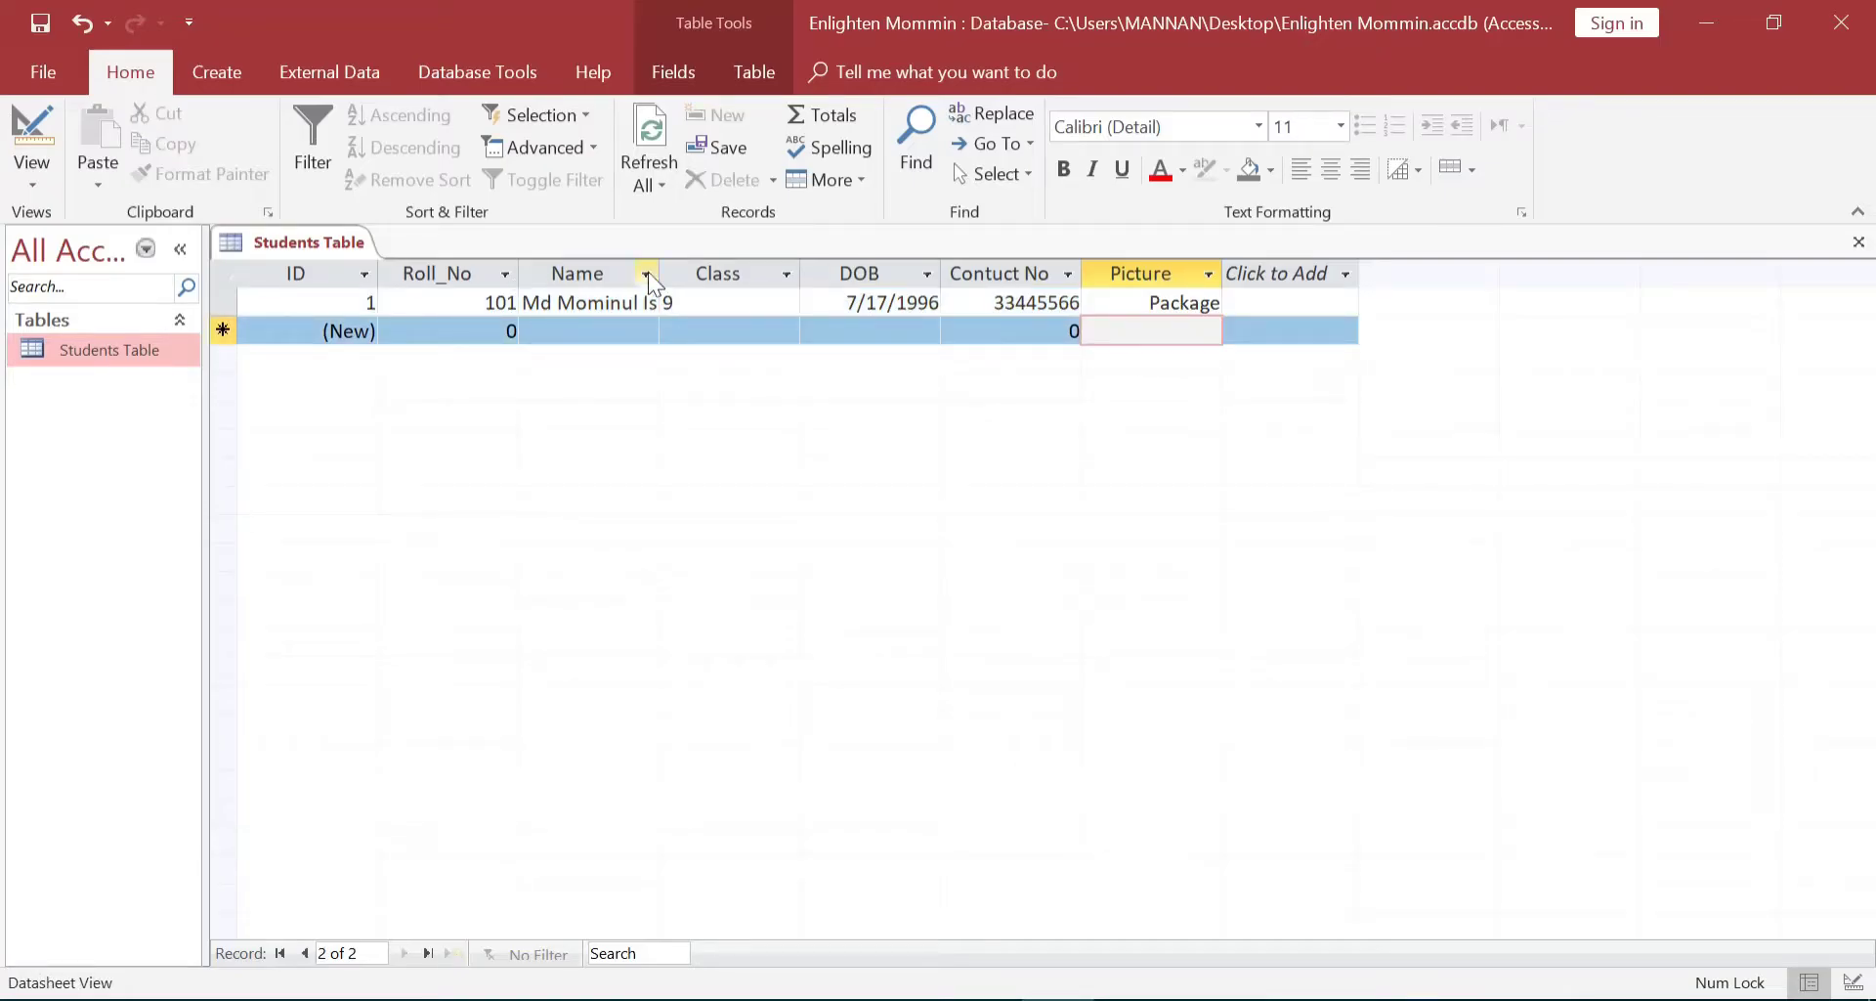
Widen the Name column and start a new record with Roll_No 102
left_click_drag(661, 278, 704, 277)
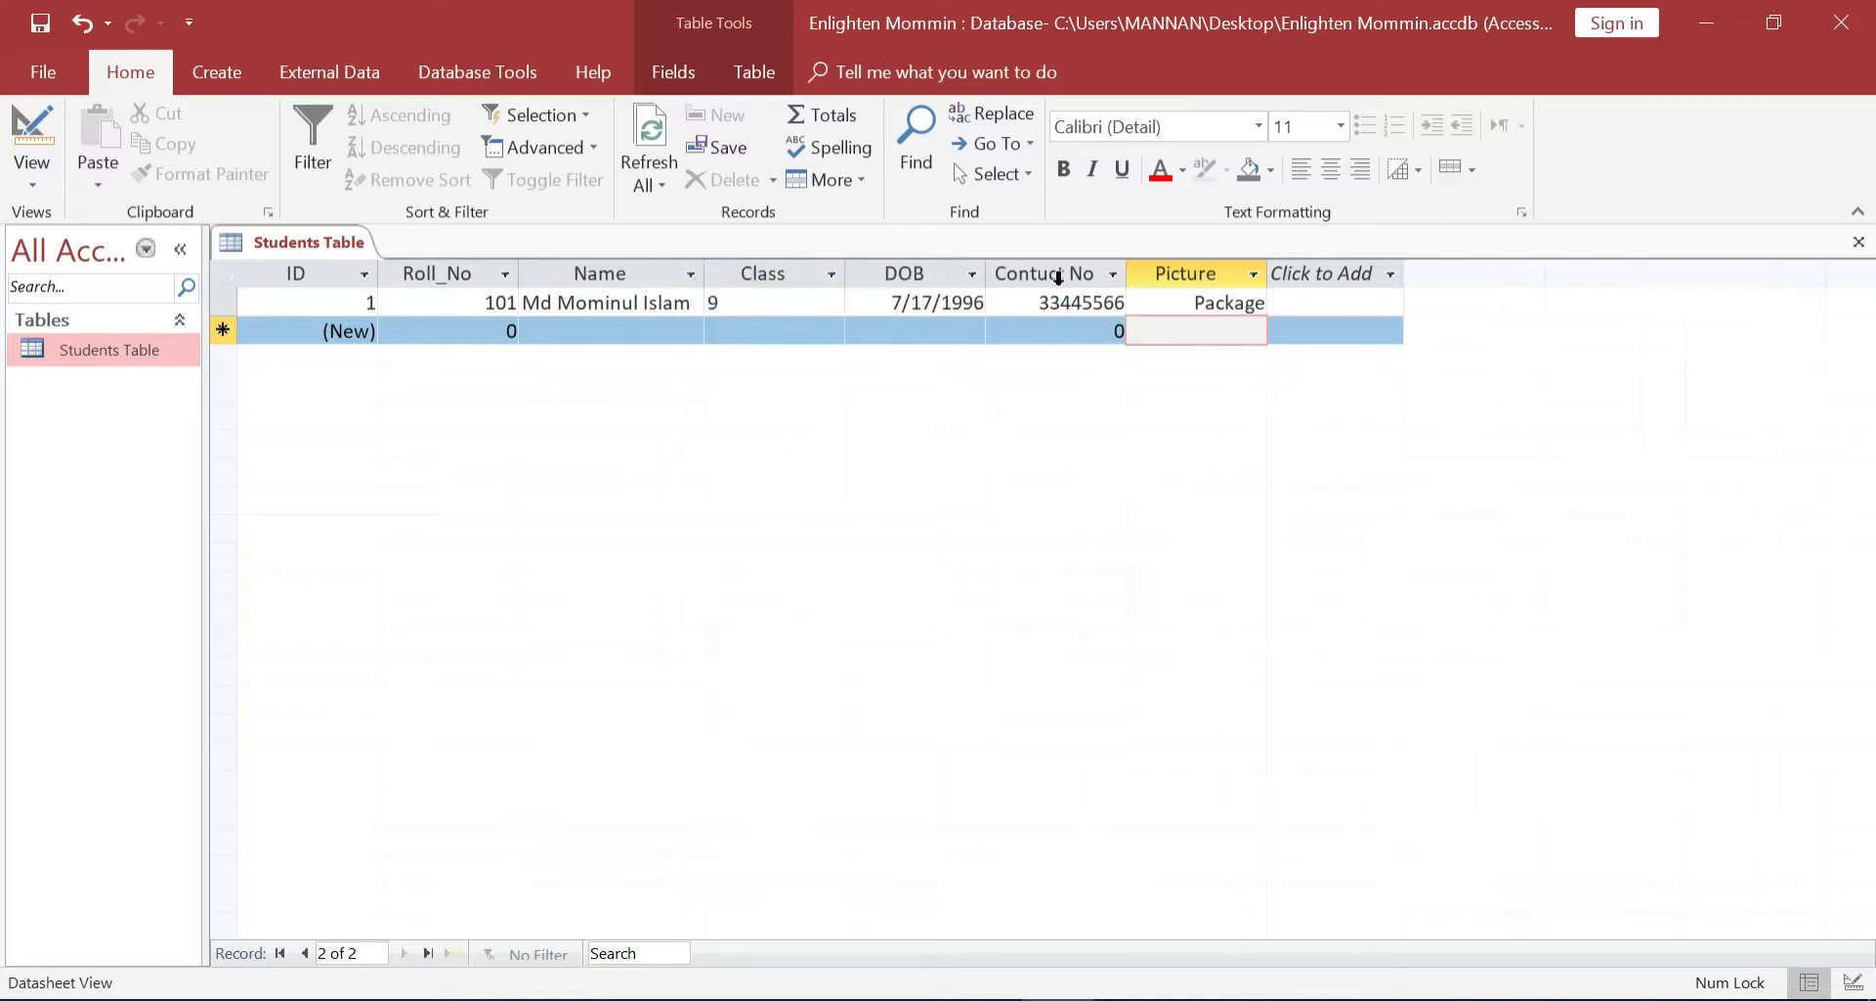
left_click(1346, 307)
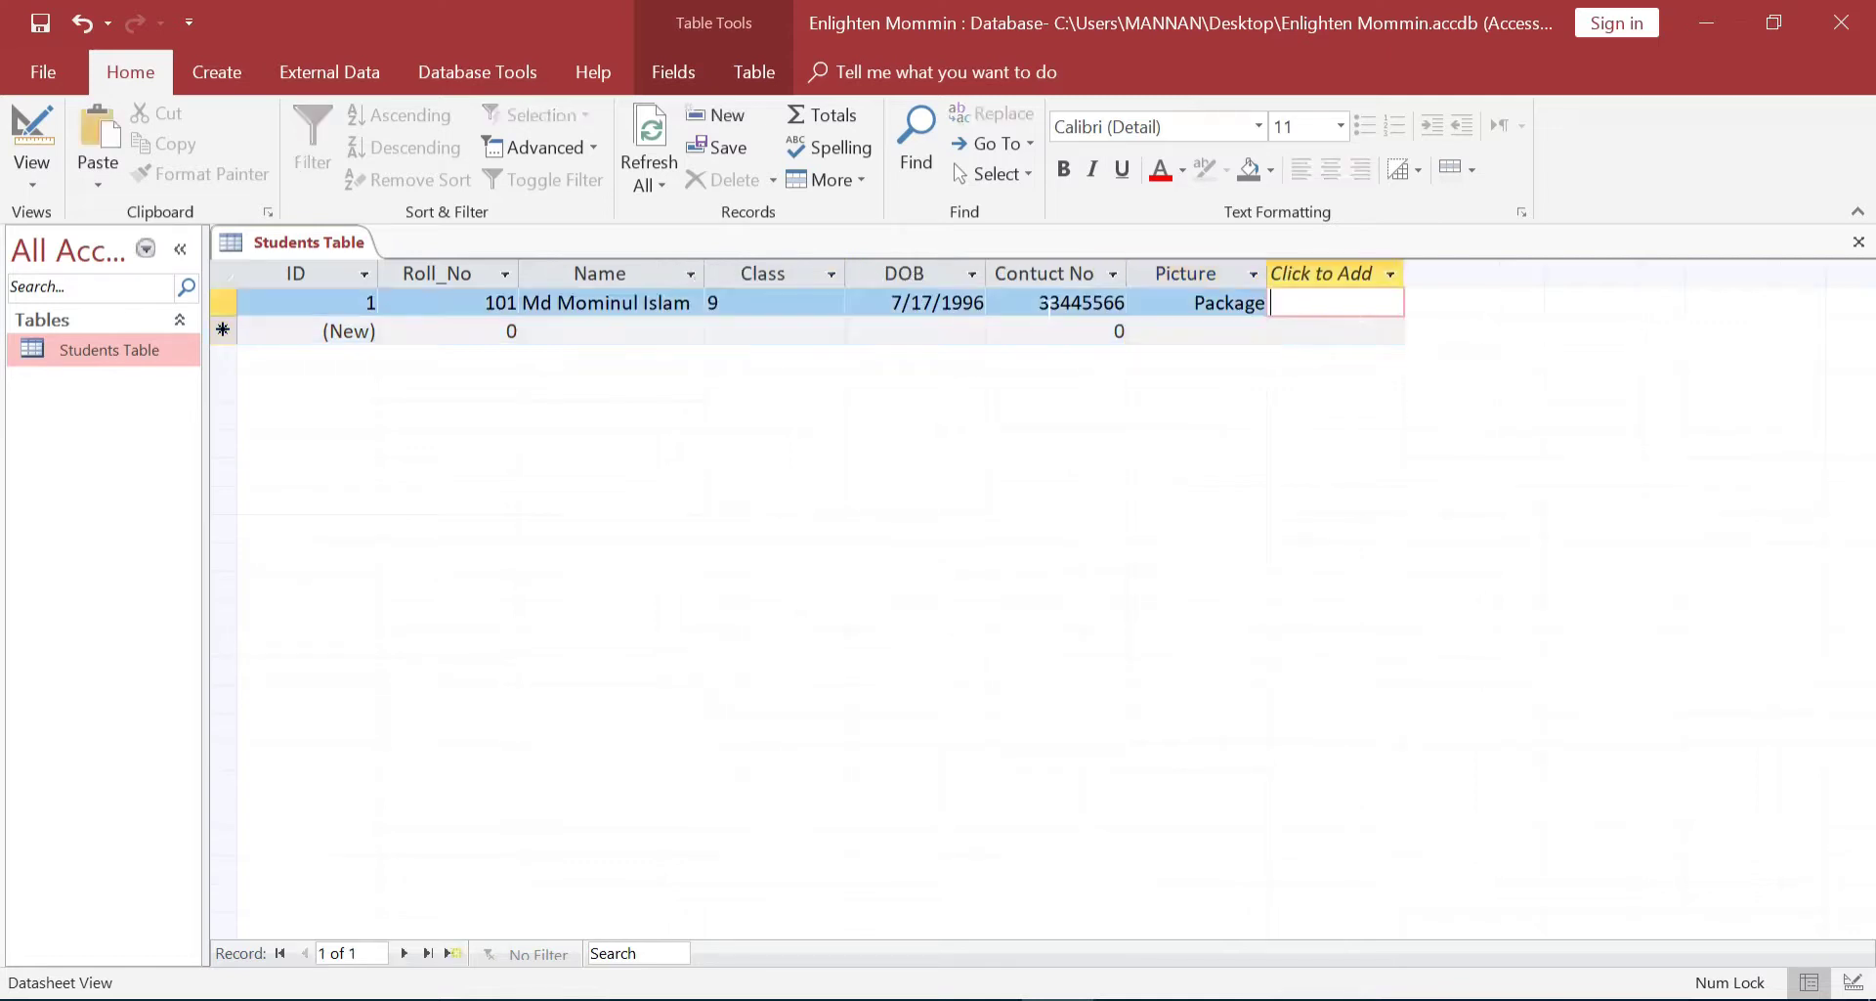
left_click(469, 331)
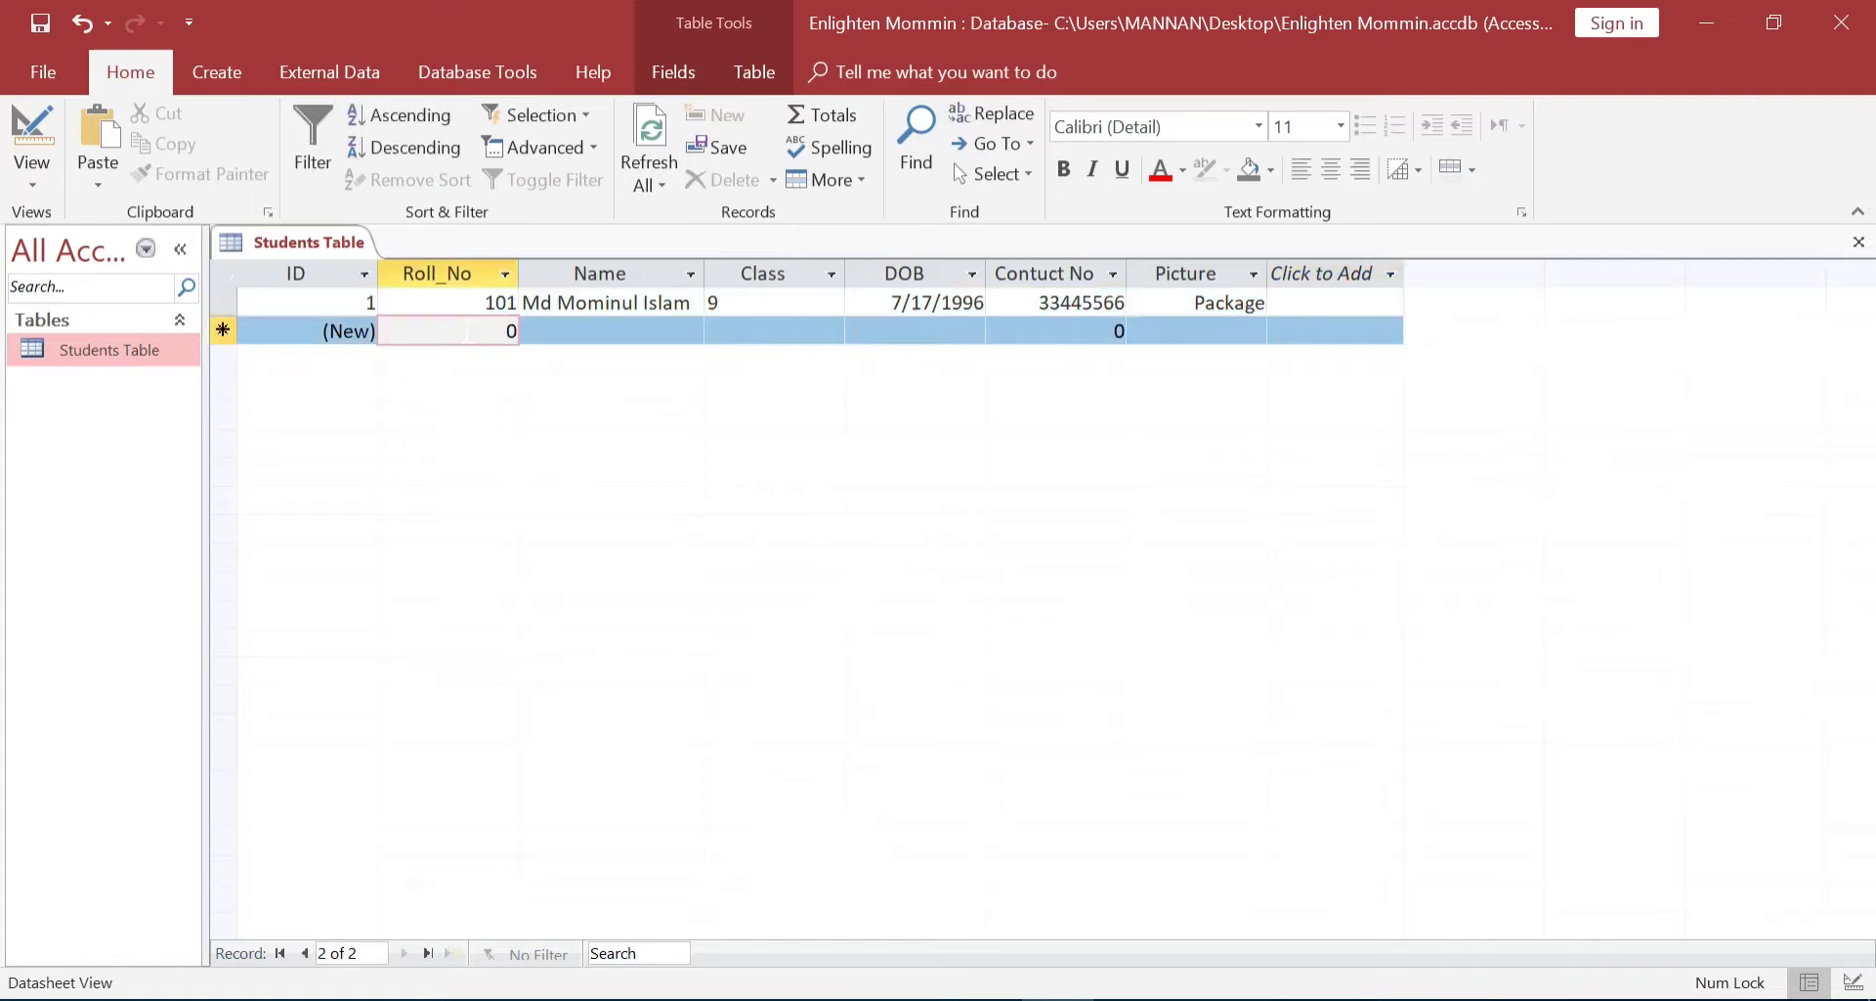
type("102")
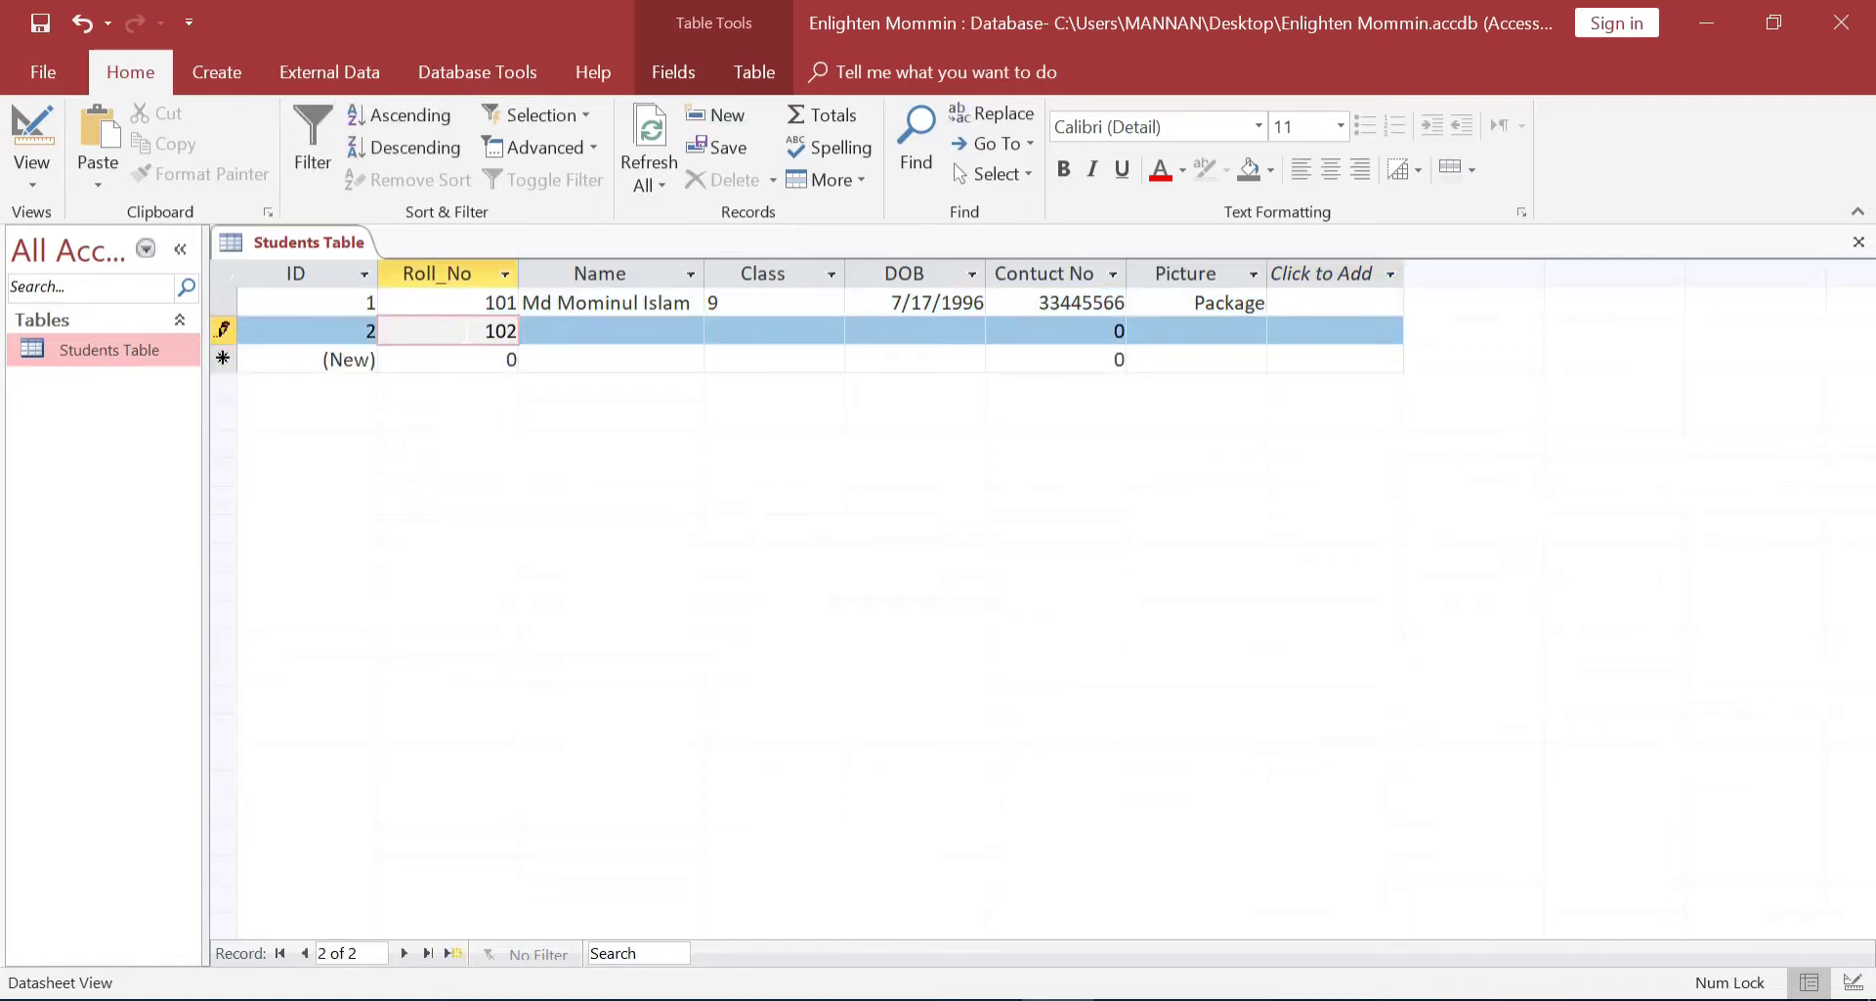
key("Tab")
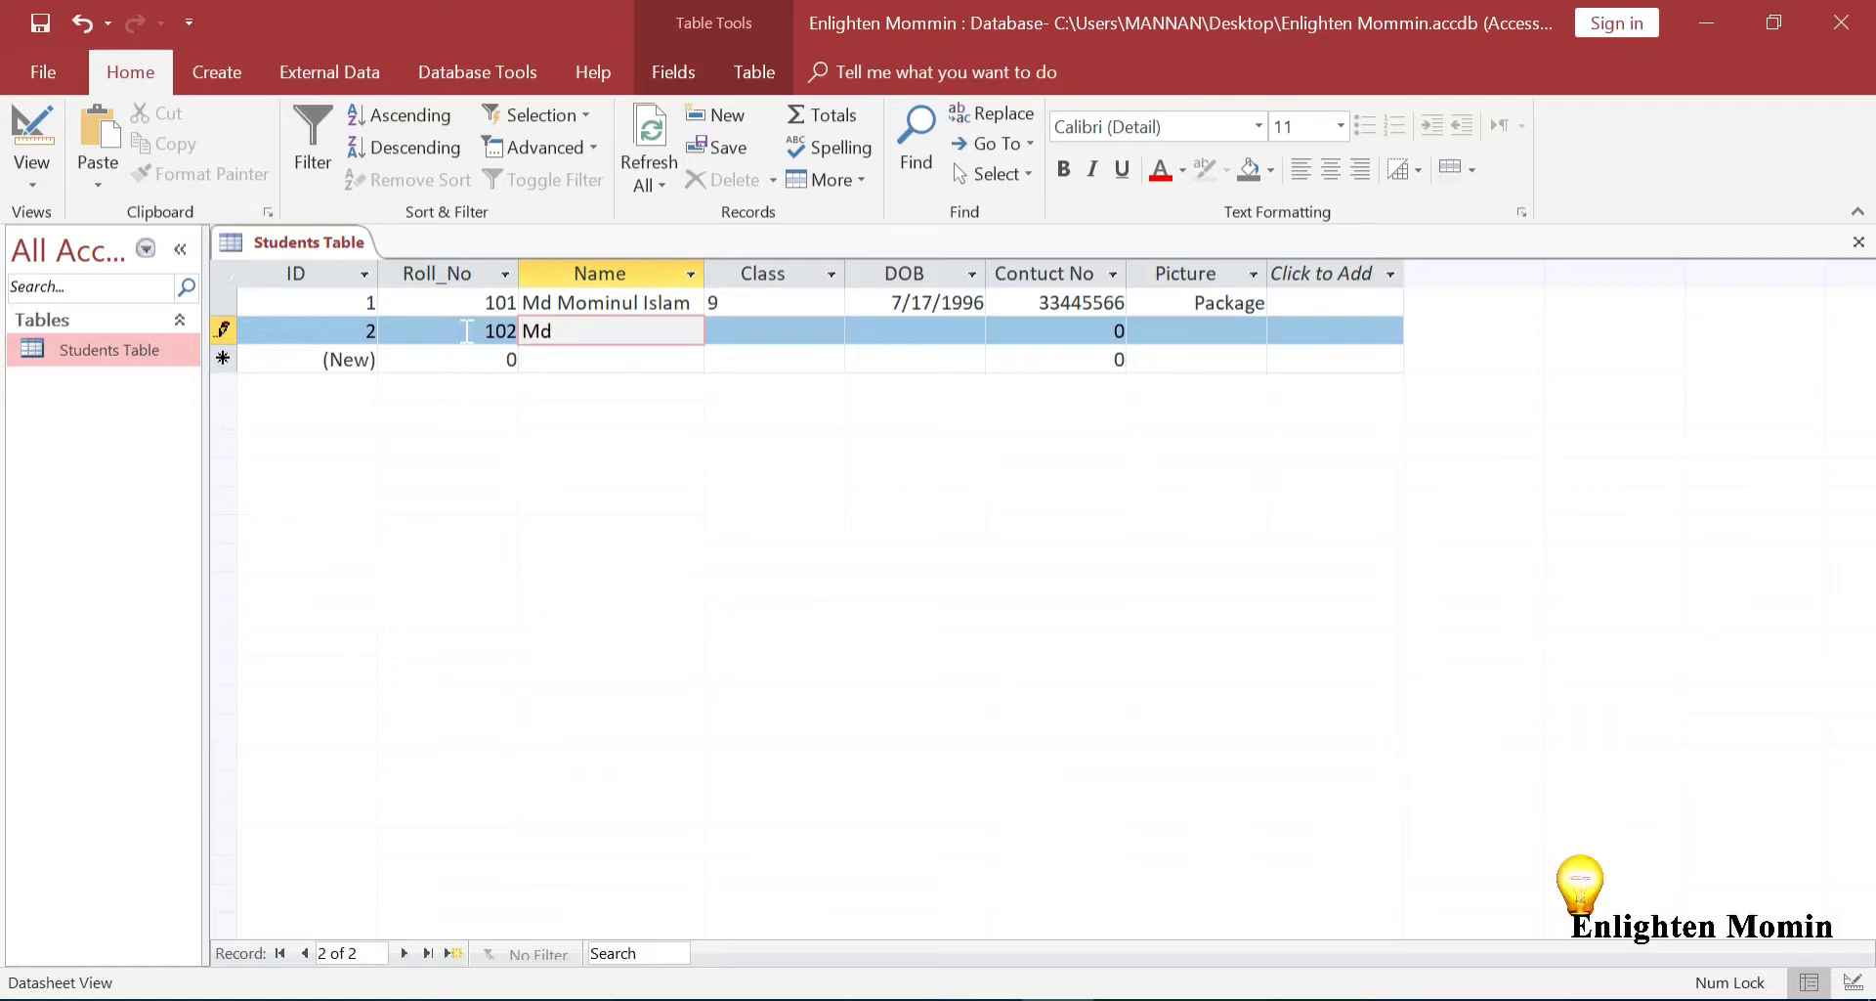
key("Tab")
type("9")
key("Tab")
type("1")
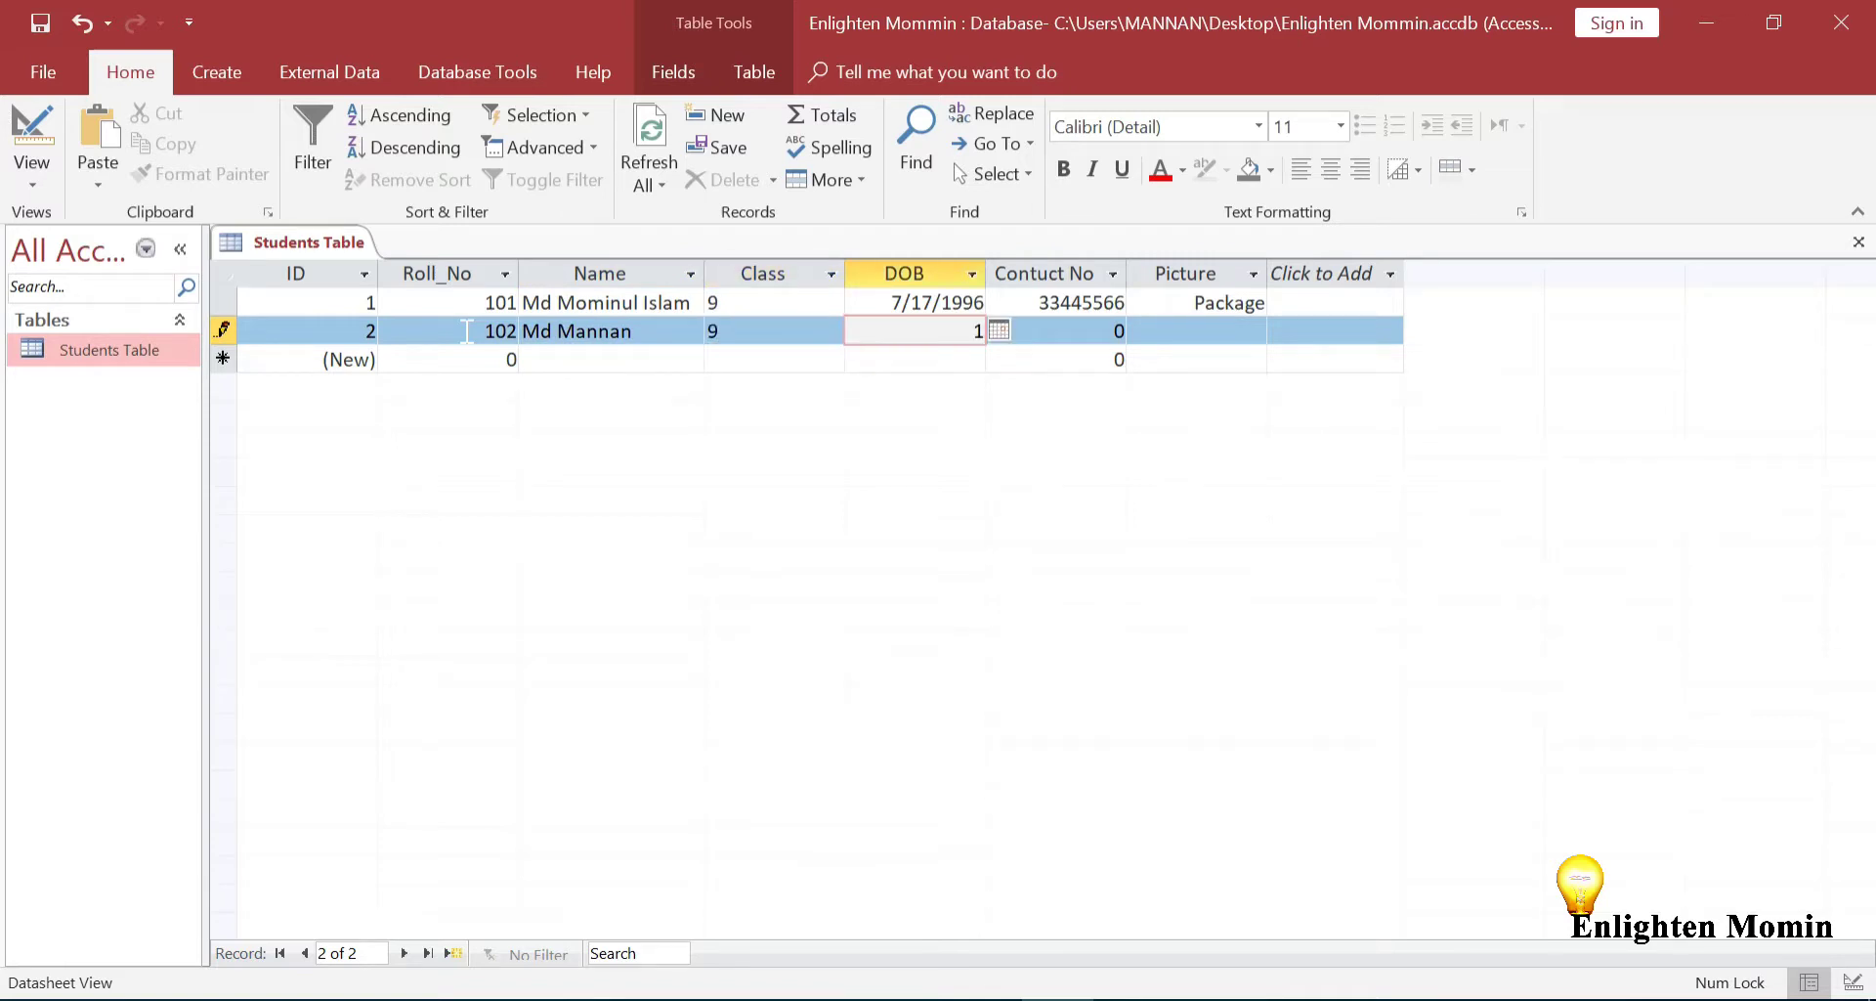
key("BackSpace")
type("2")
type("0")
type("/1/")
type("1997")
key("Tab")
type("22334455")
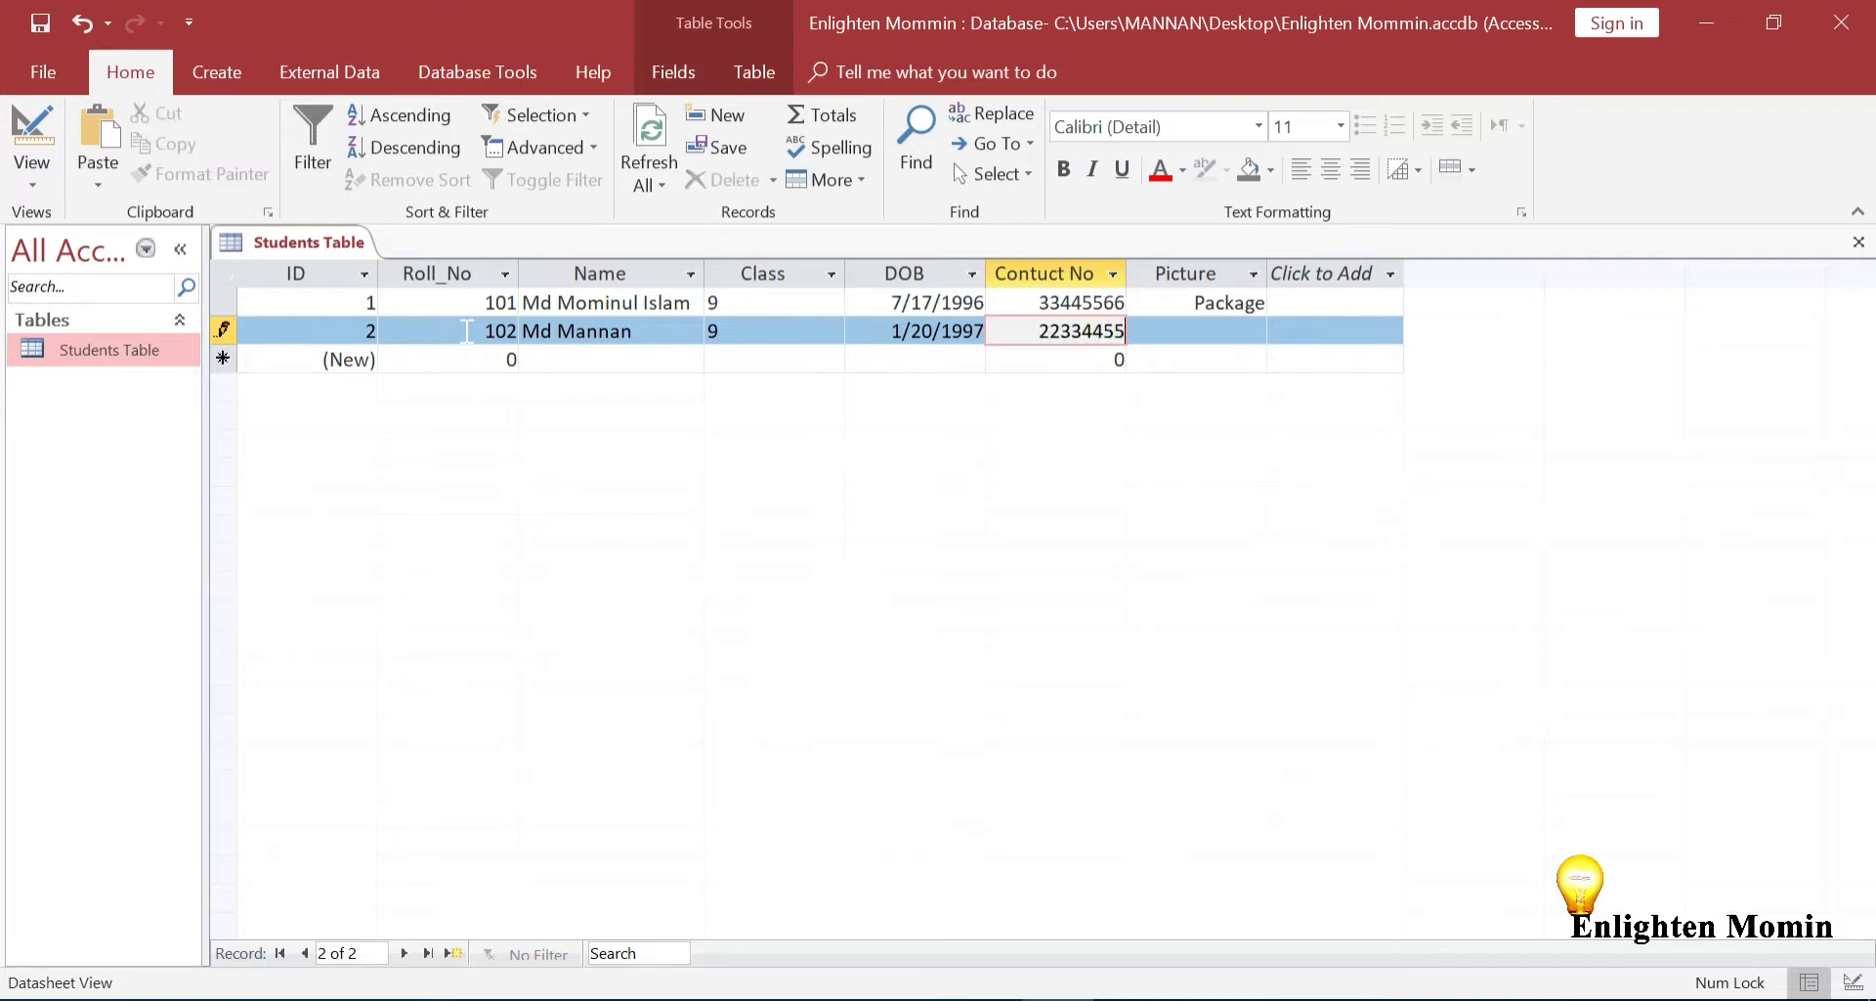
key("Tab")
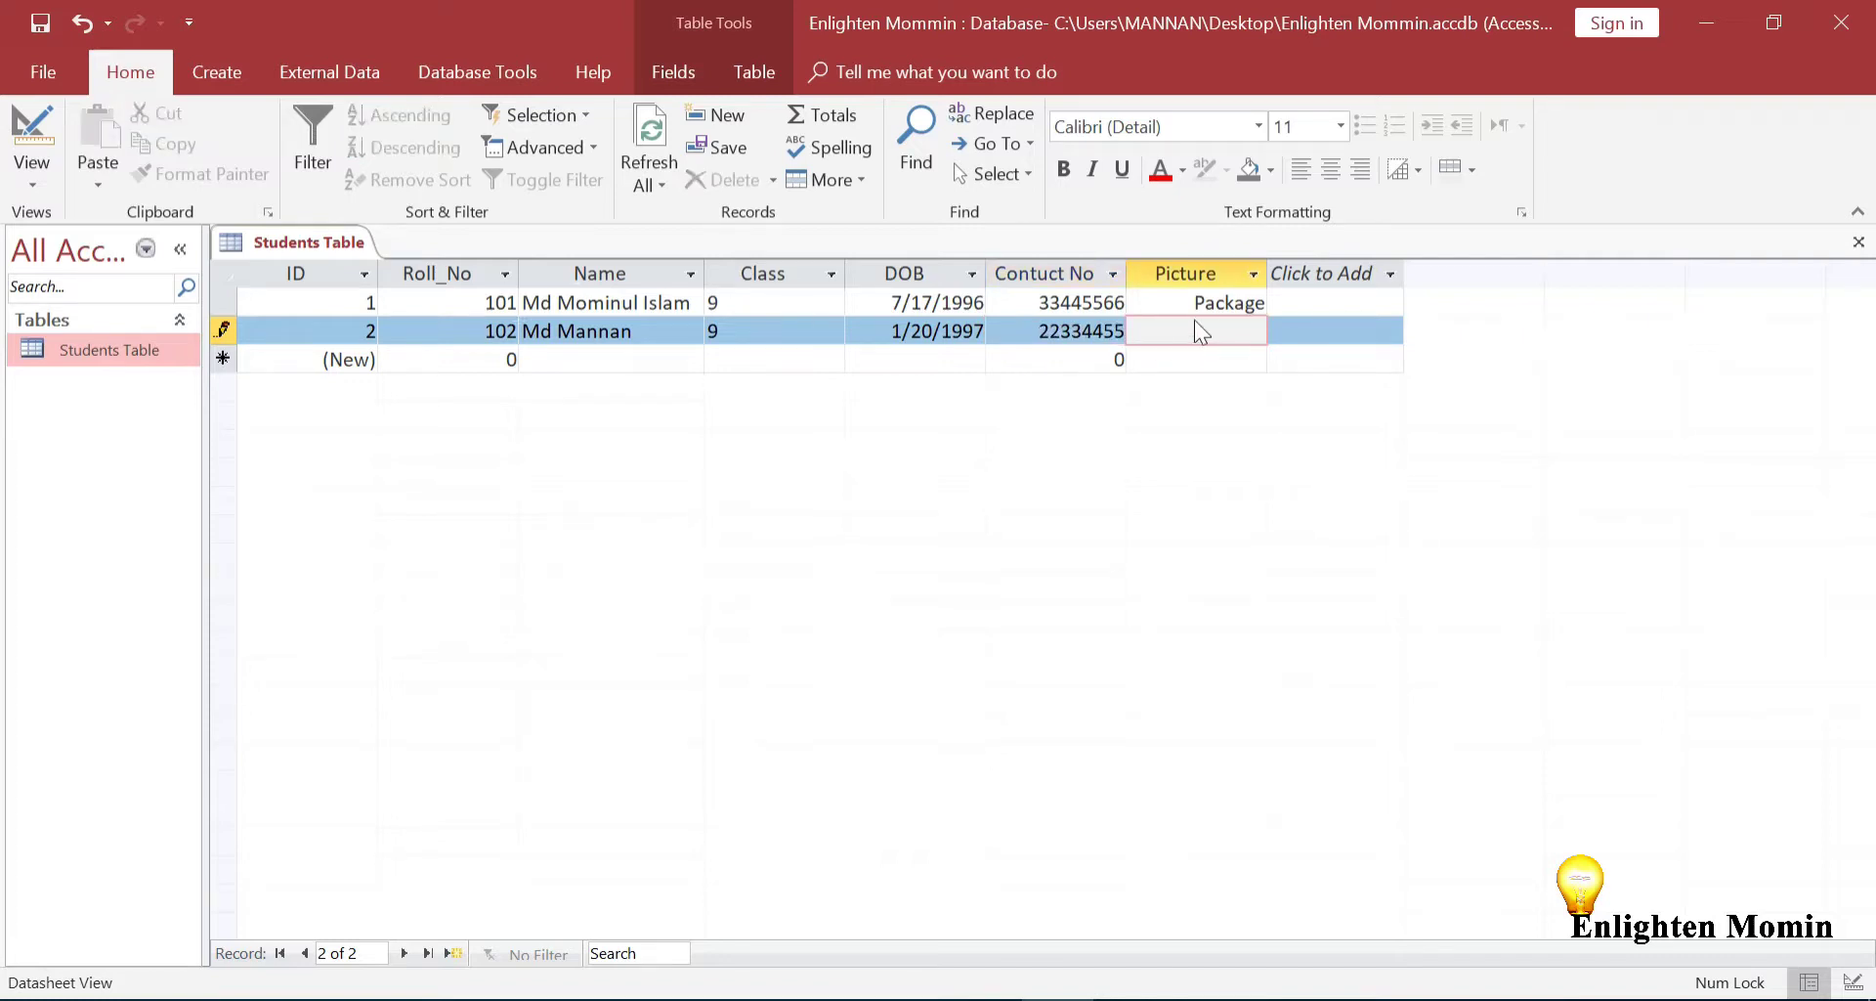
Embed pic 2.png from file into record 2's Picture cell as a Package object
right_click(1195, 322)
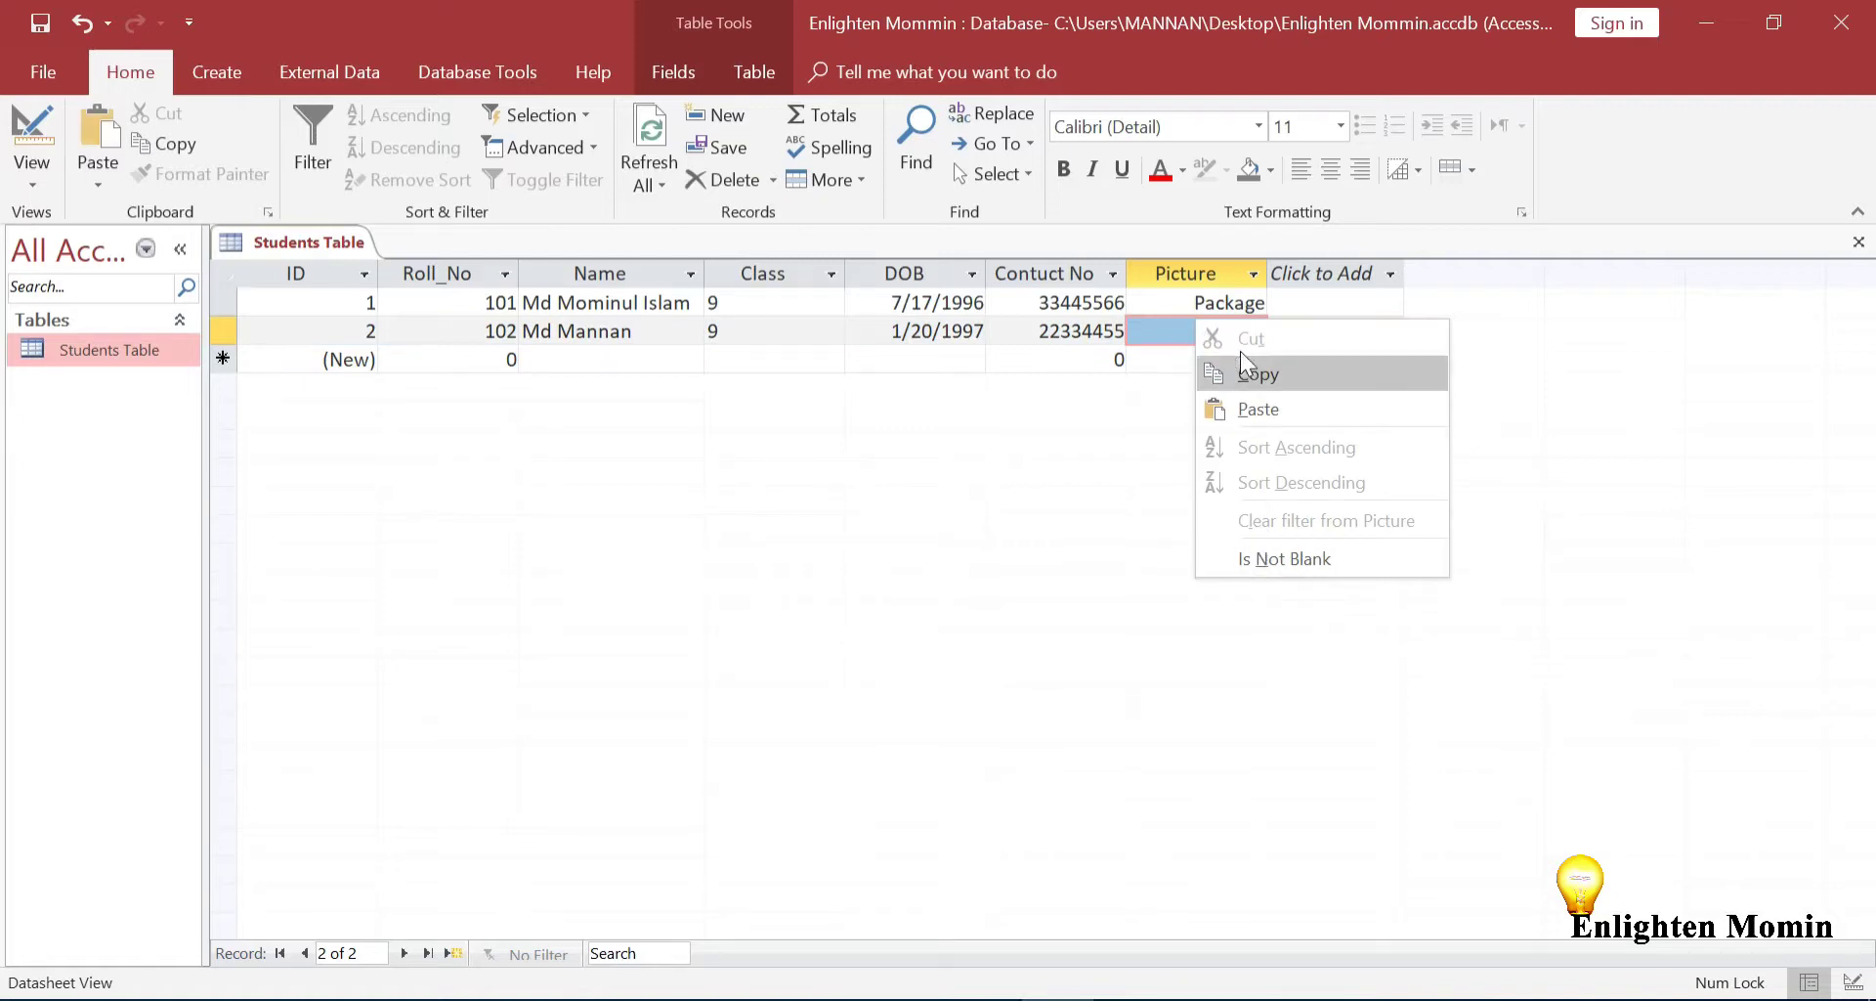
left_click(1171, 326)
right_click(1171, 326)
left_click(1153, 327)
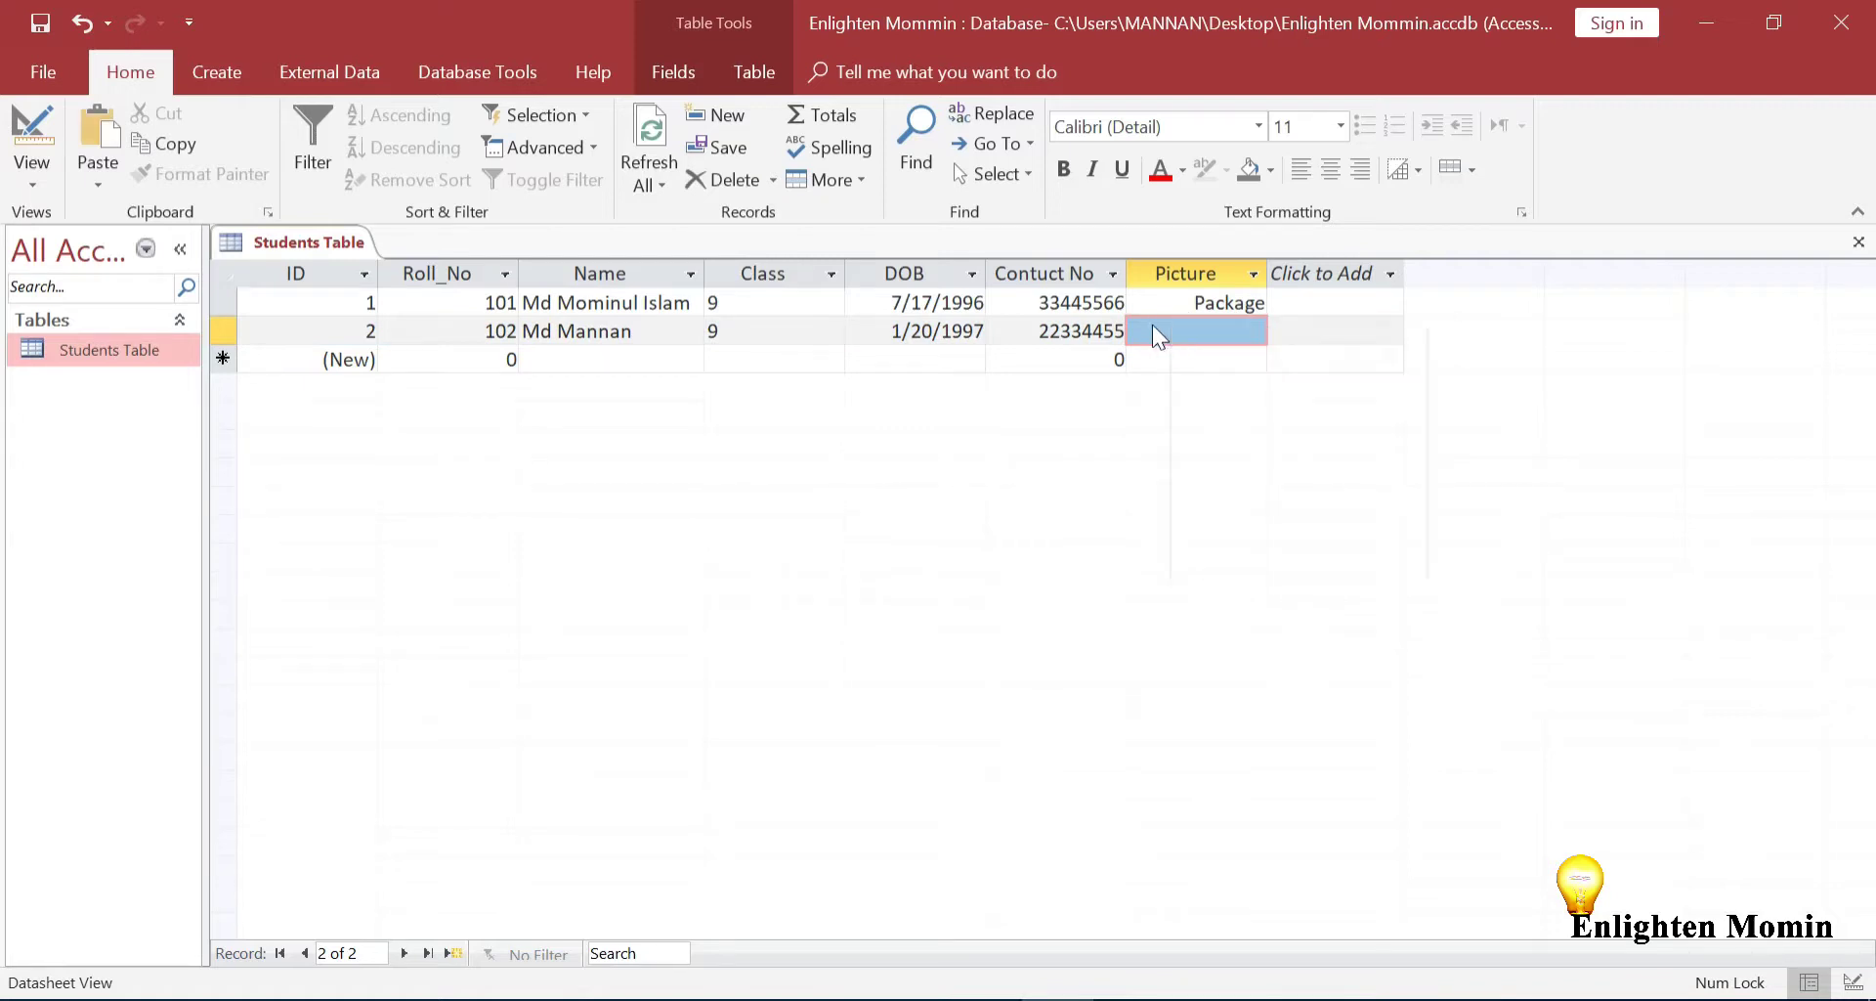
left_click(1222, 331)
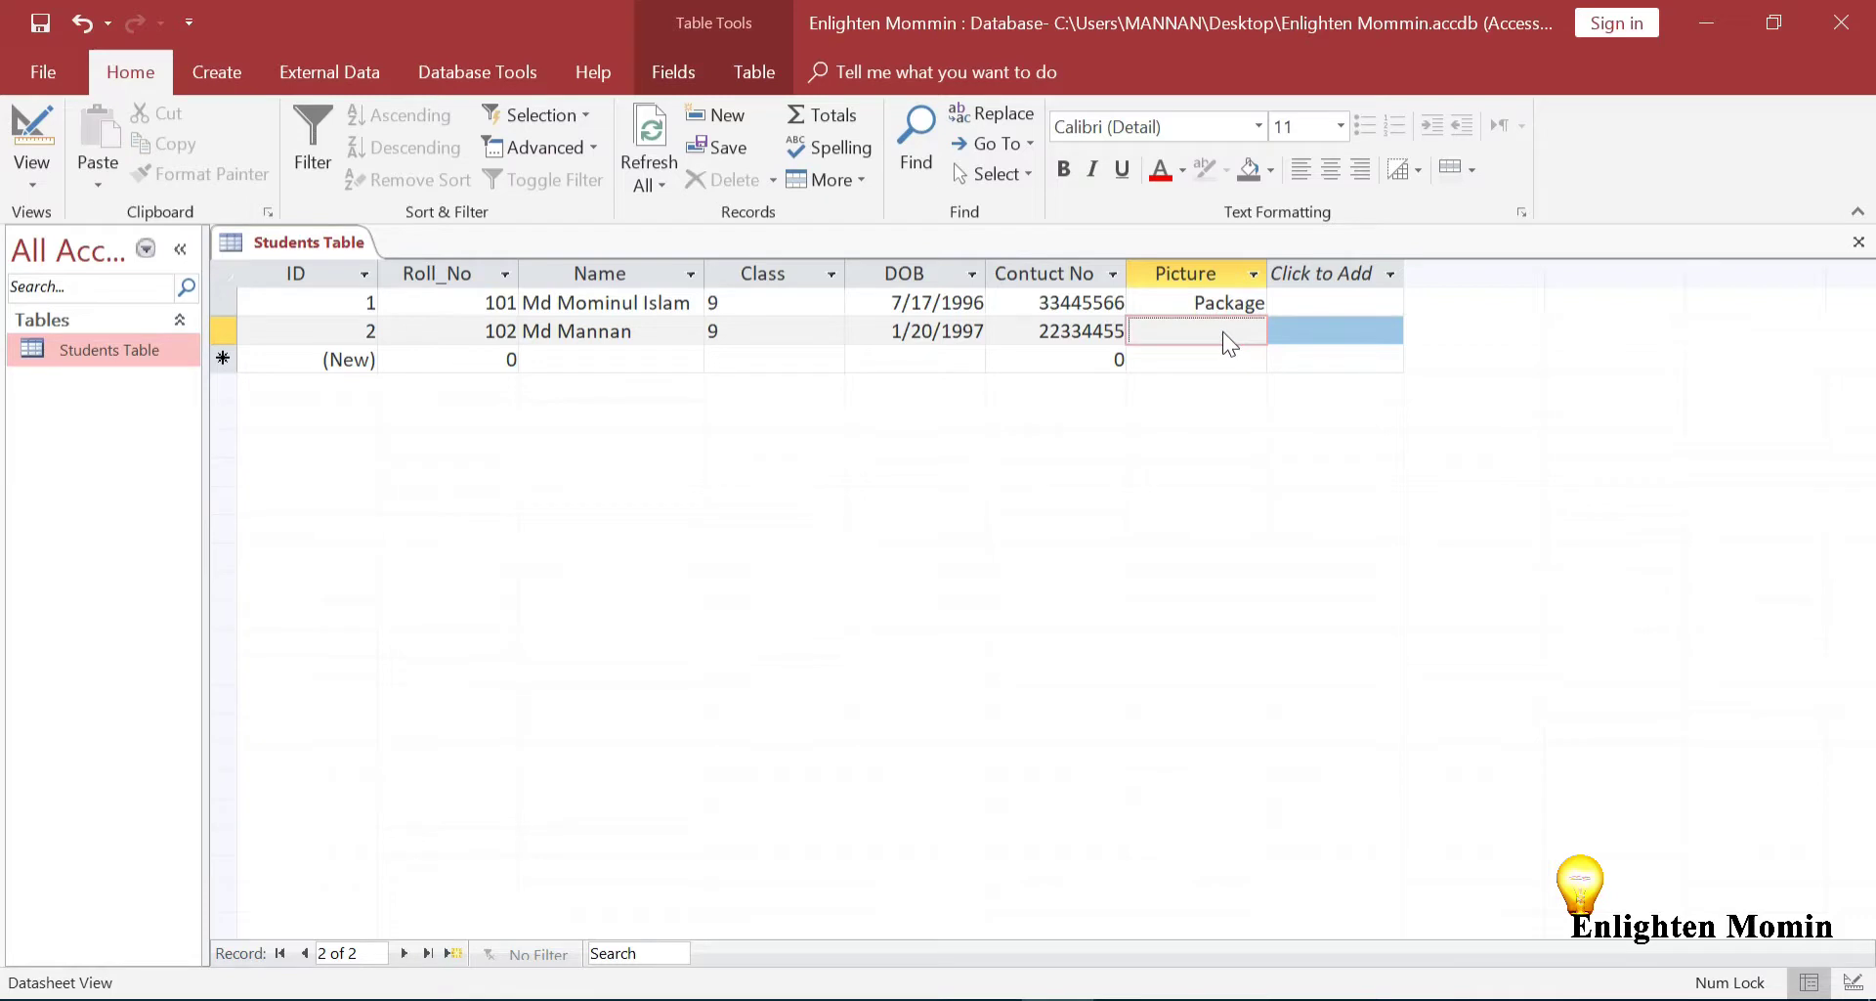
right_click(1222, 332)
left_click(1310, 612)
left_click(747, 325)
left_click(828, 321)
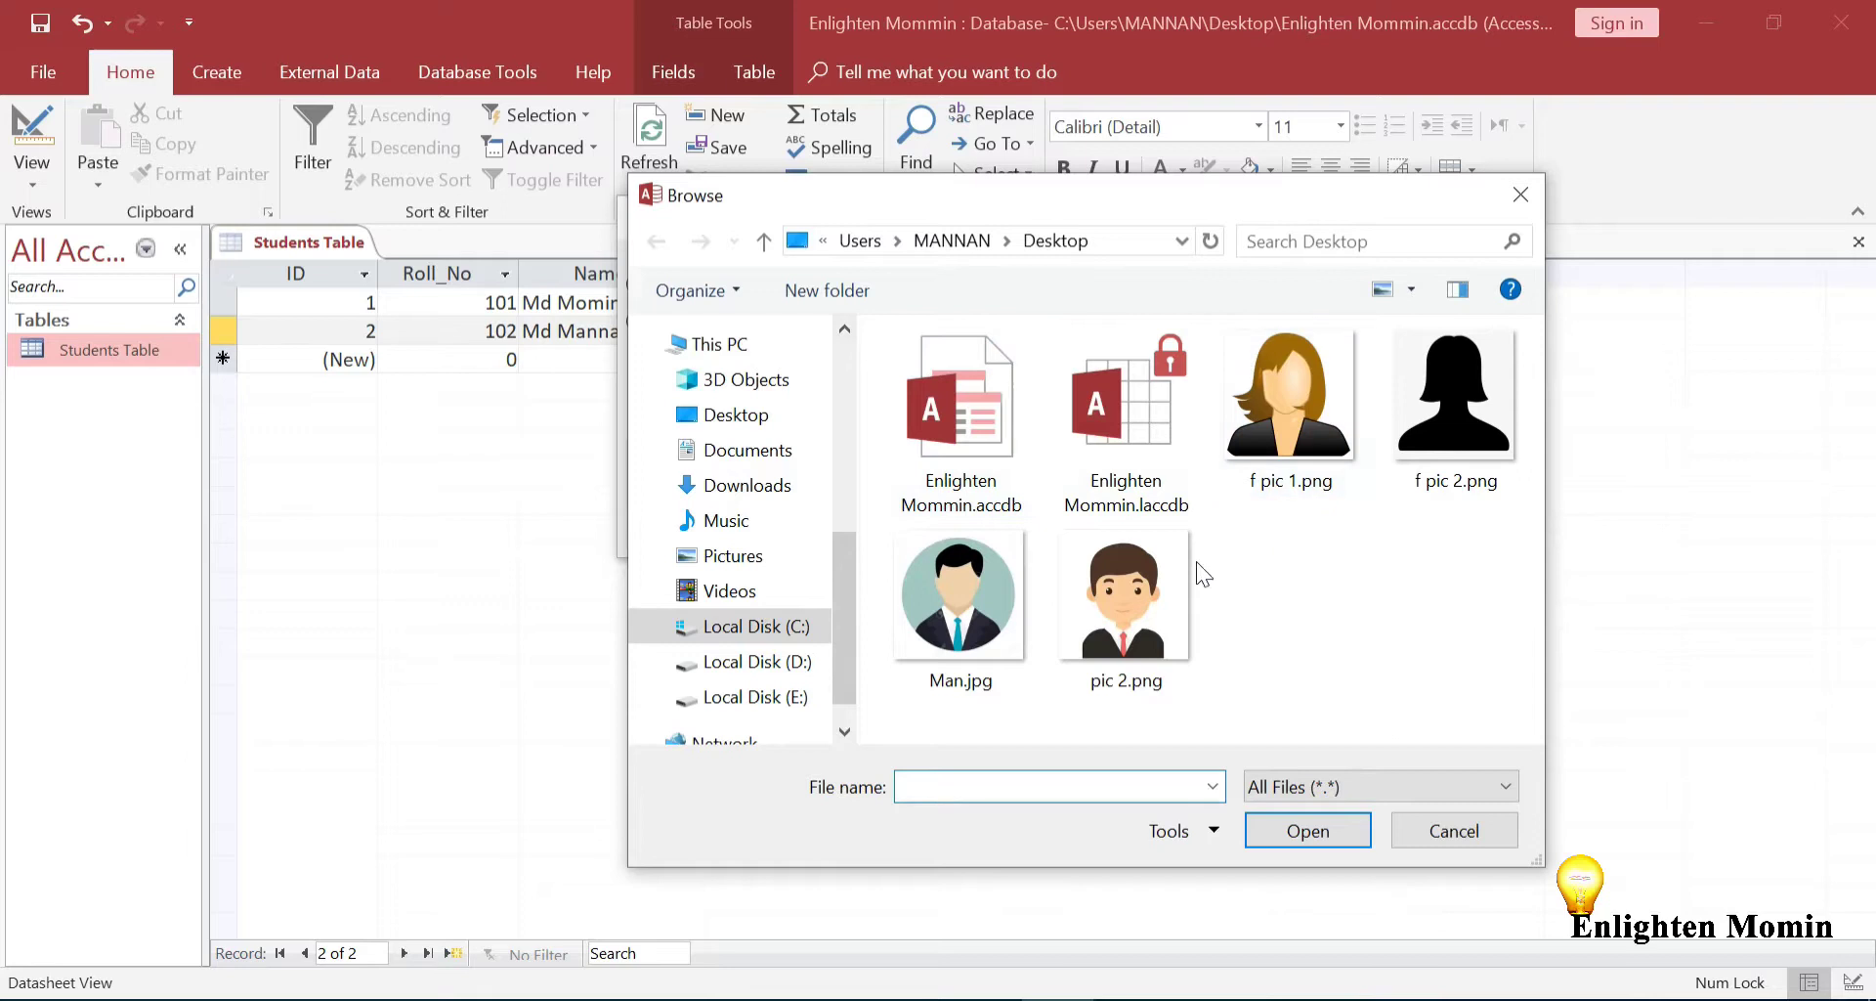
double_click(1139, 595)
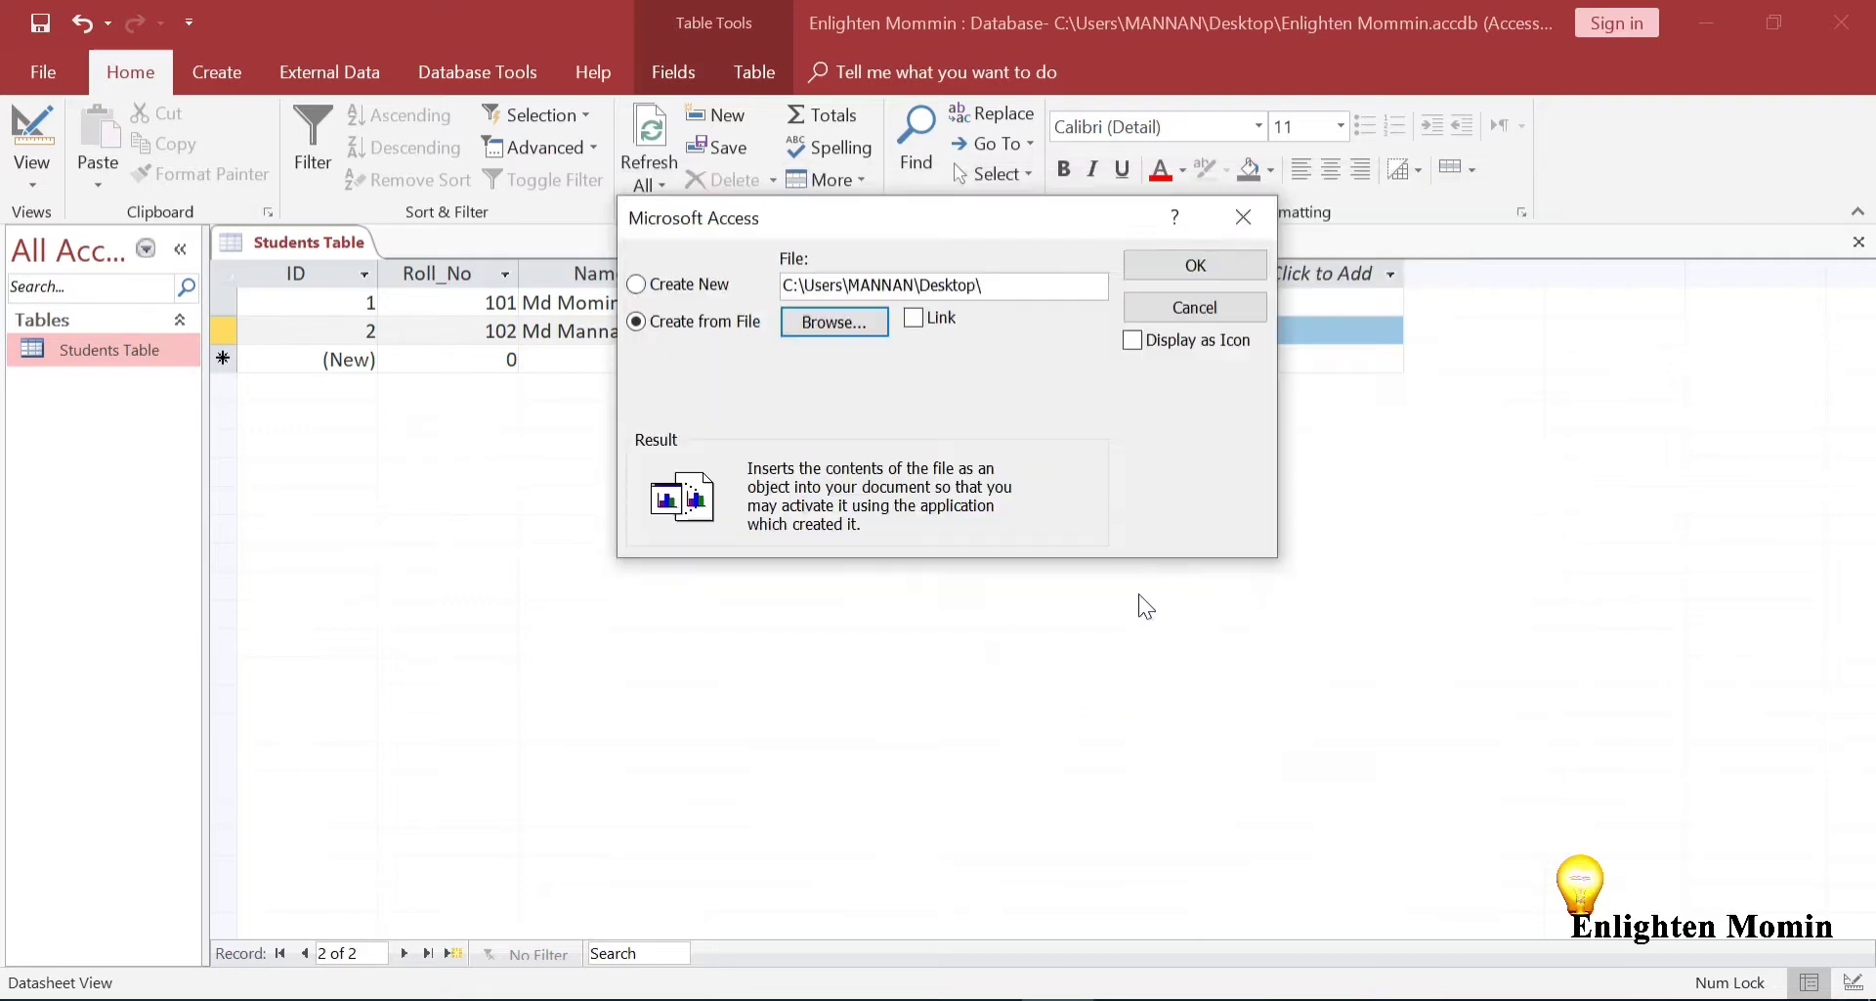
left_click(1186, 275)
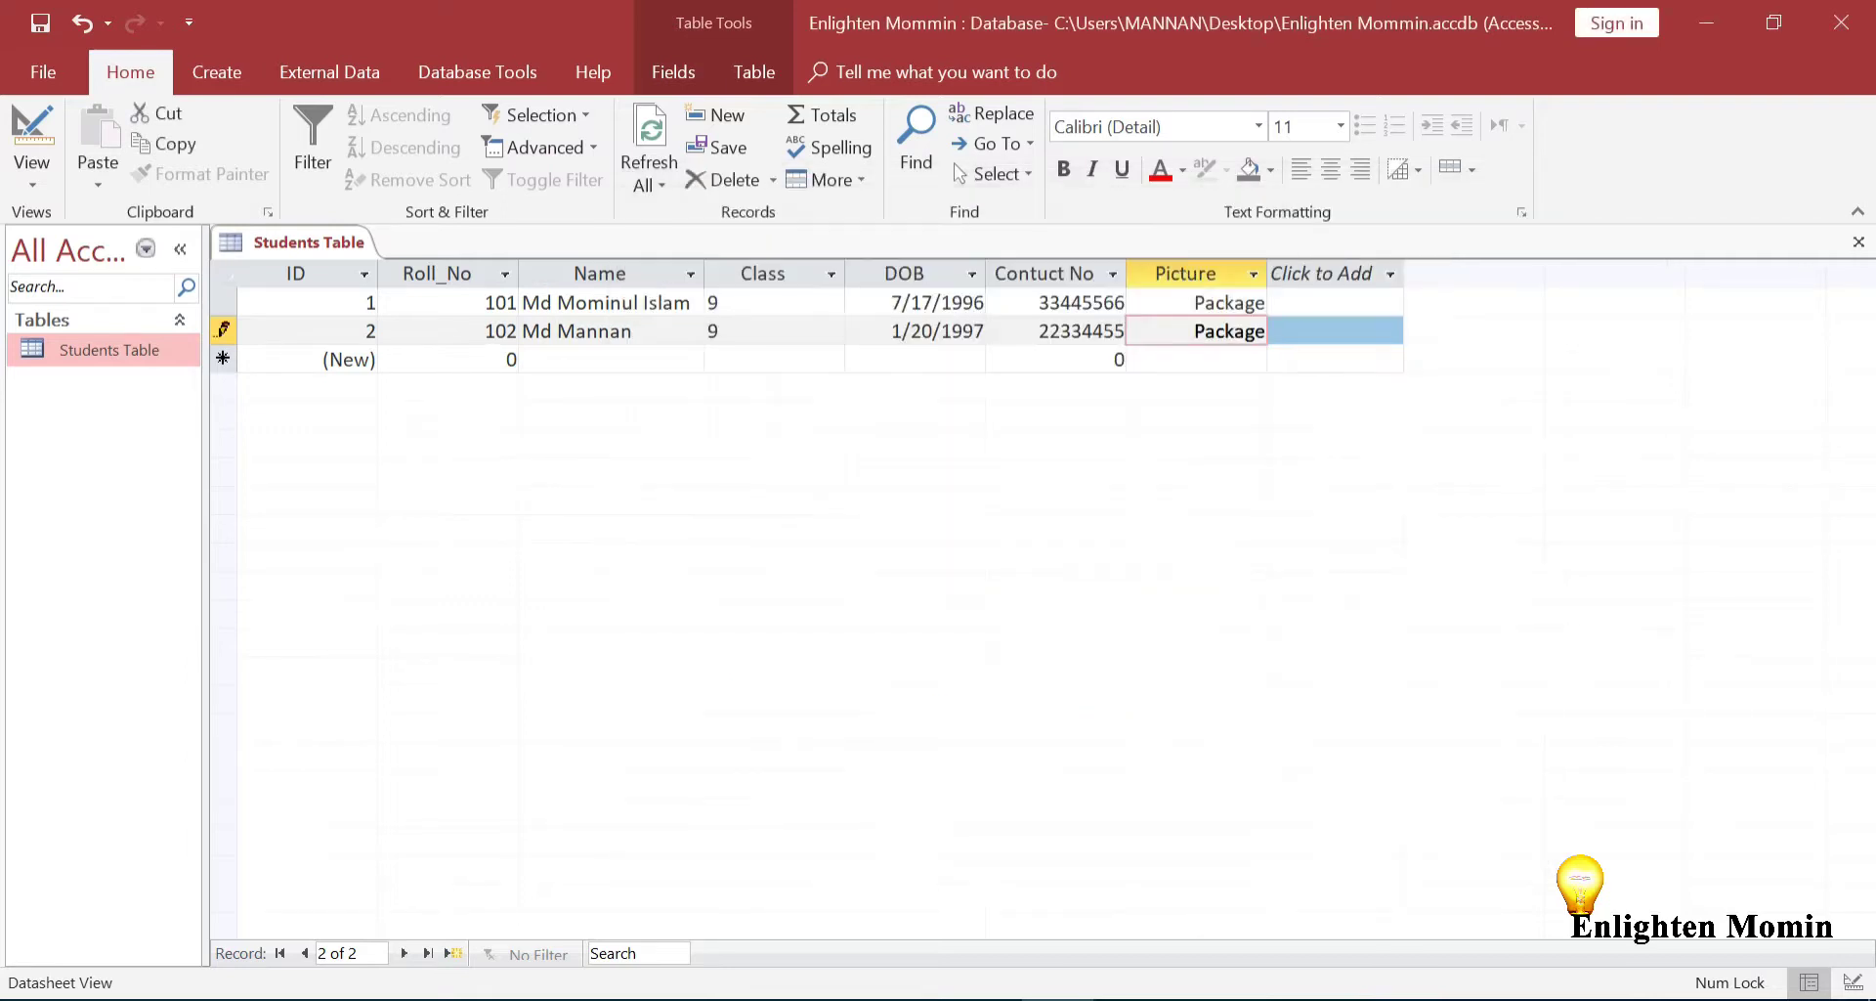
left_click(491, 358)
Enter Roll_No 103 and the third student's name in the new record
key("Delete")
type("103")
key("Tab")
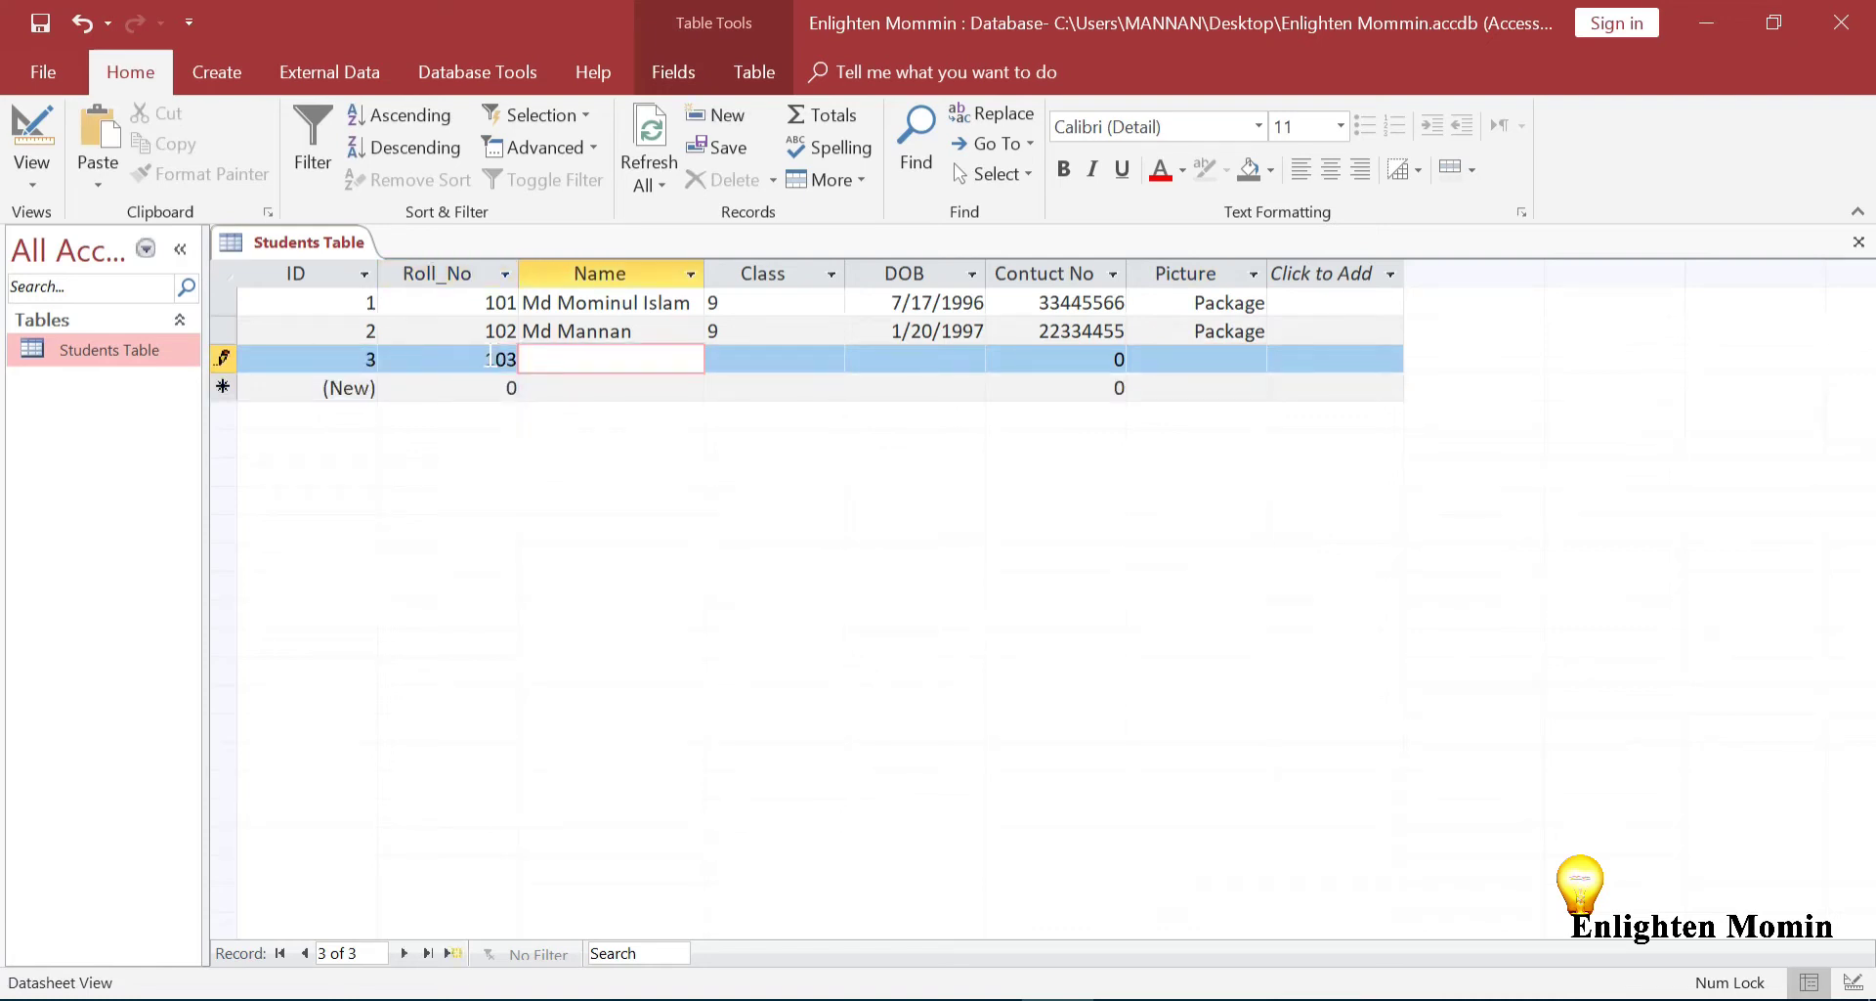
Fill in Class 9, DOB 3/20/1997 and the contact number, fixing typos
key("Tab")
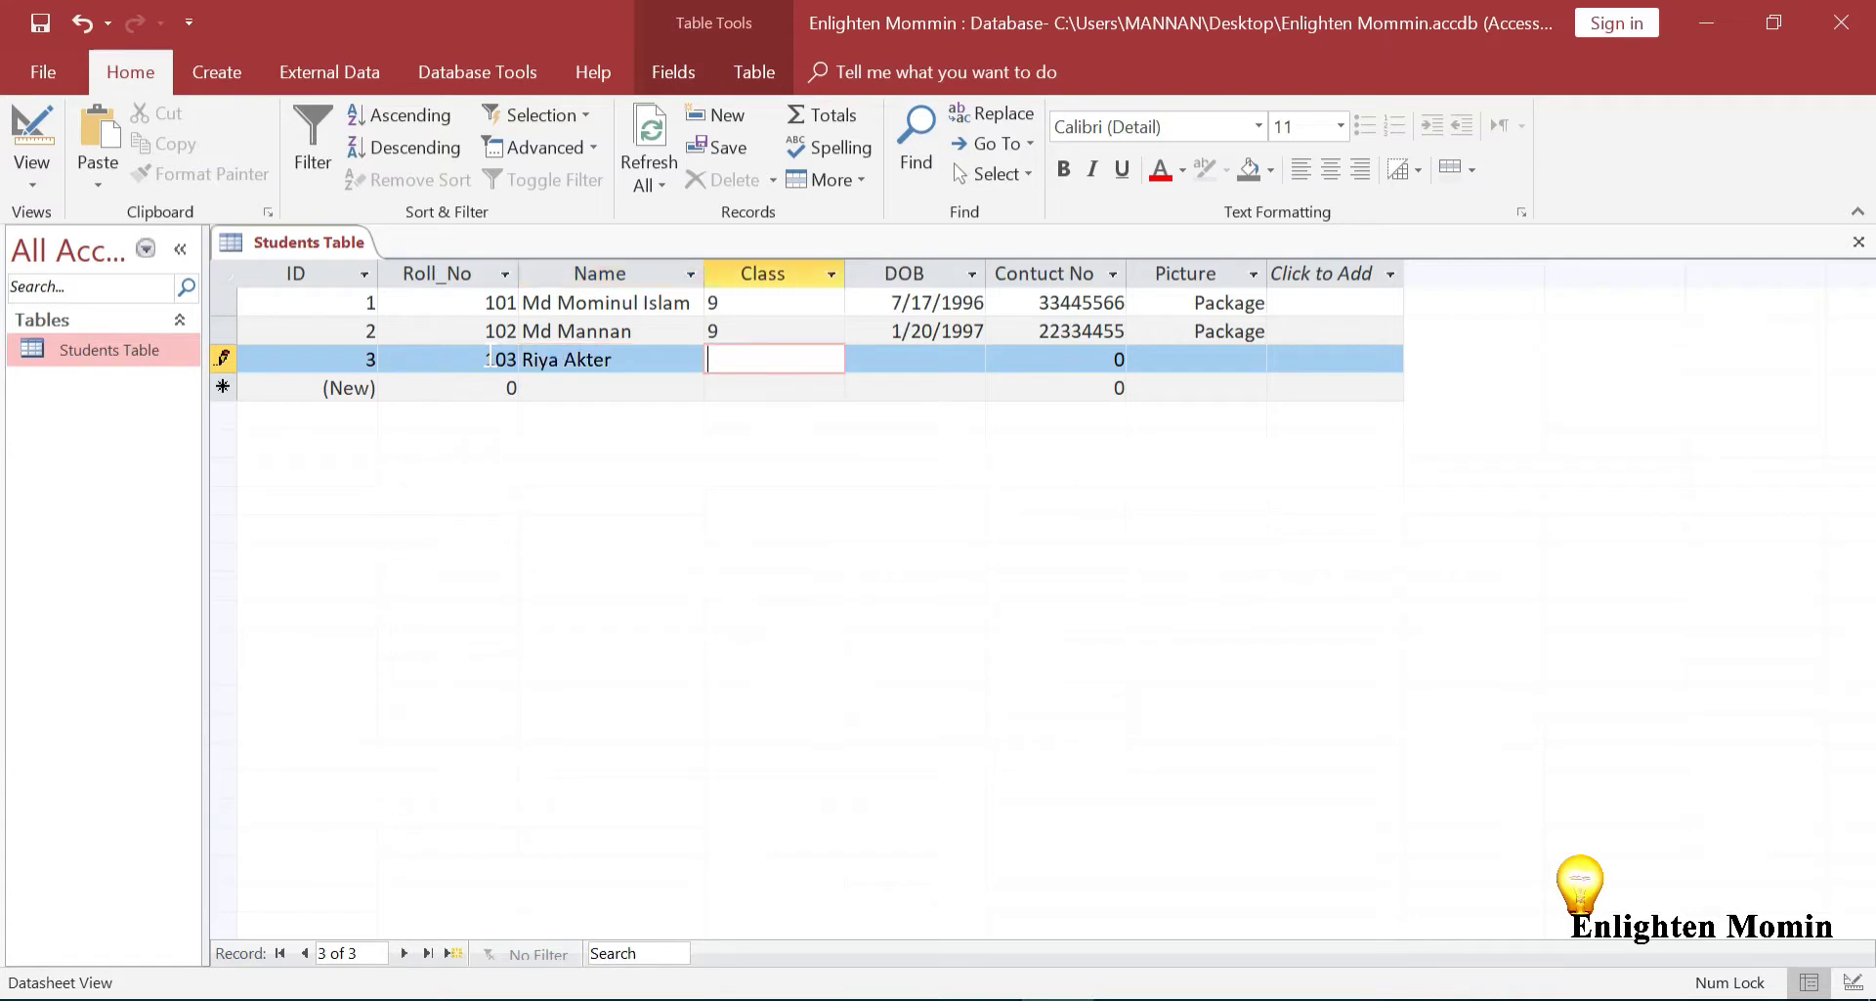
type("9")
key("Tab")
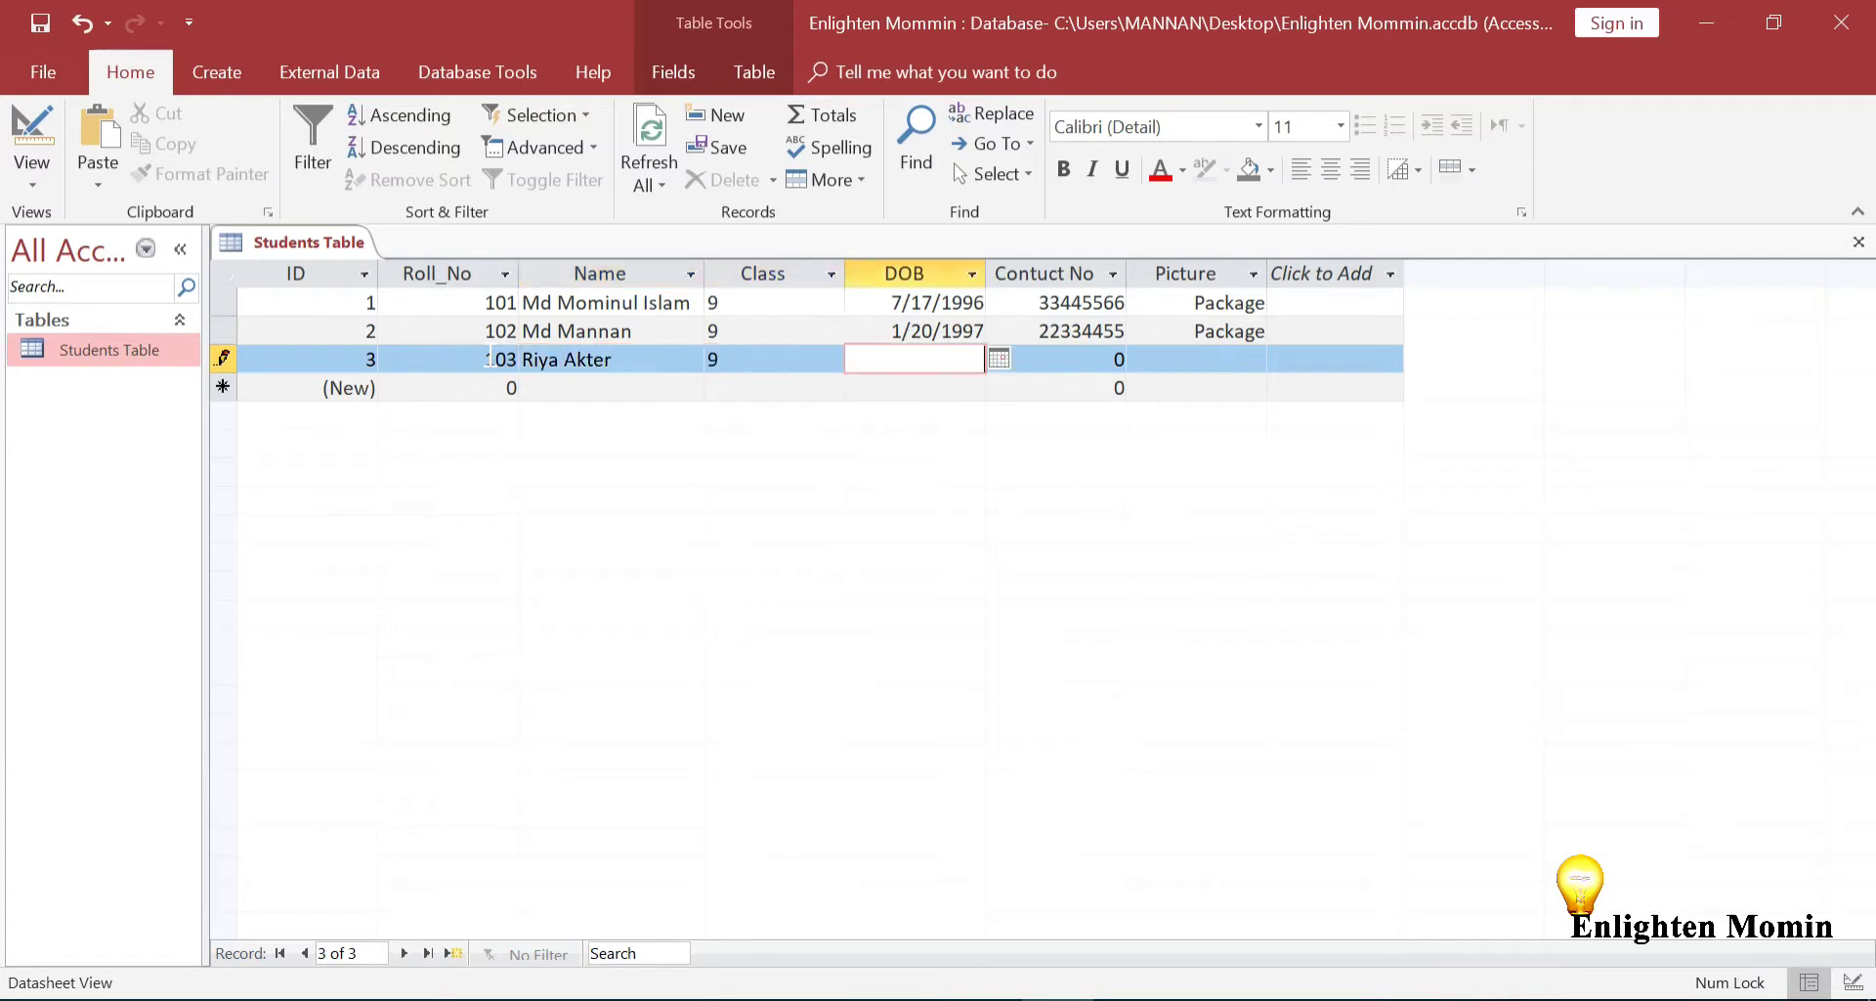
type("20/3/1997")
key("Tab")
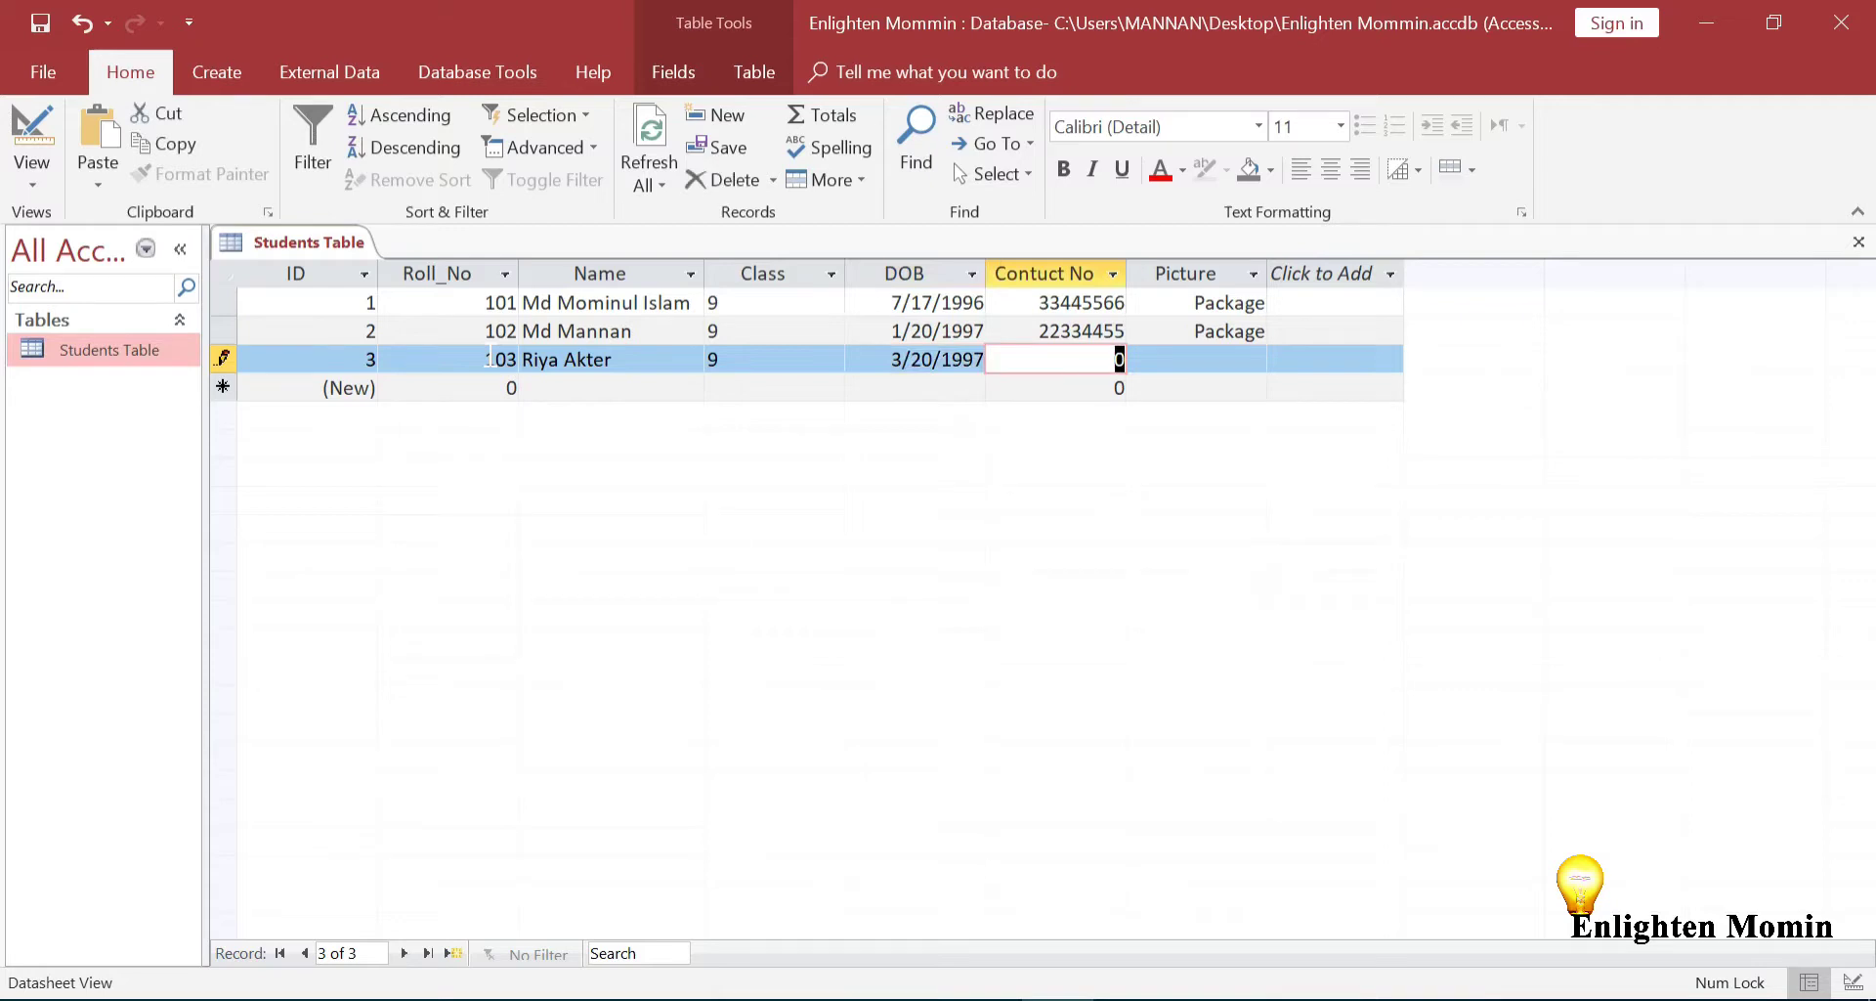
type("22334455")
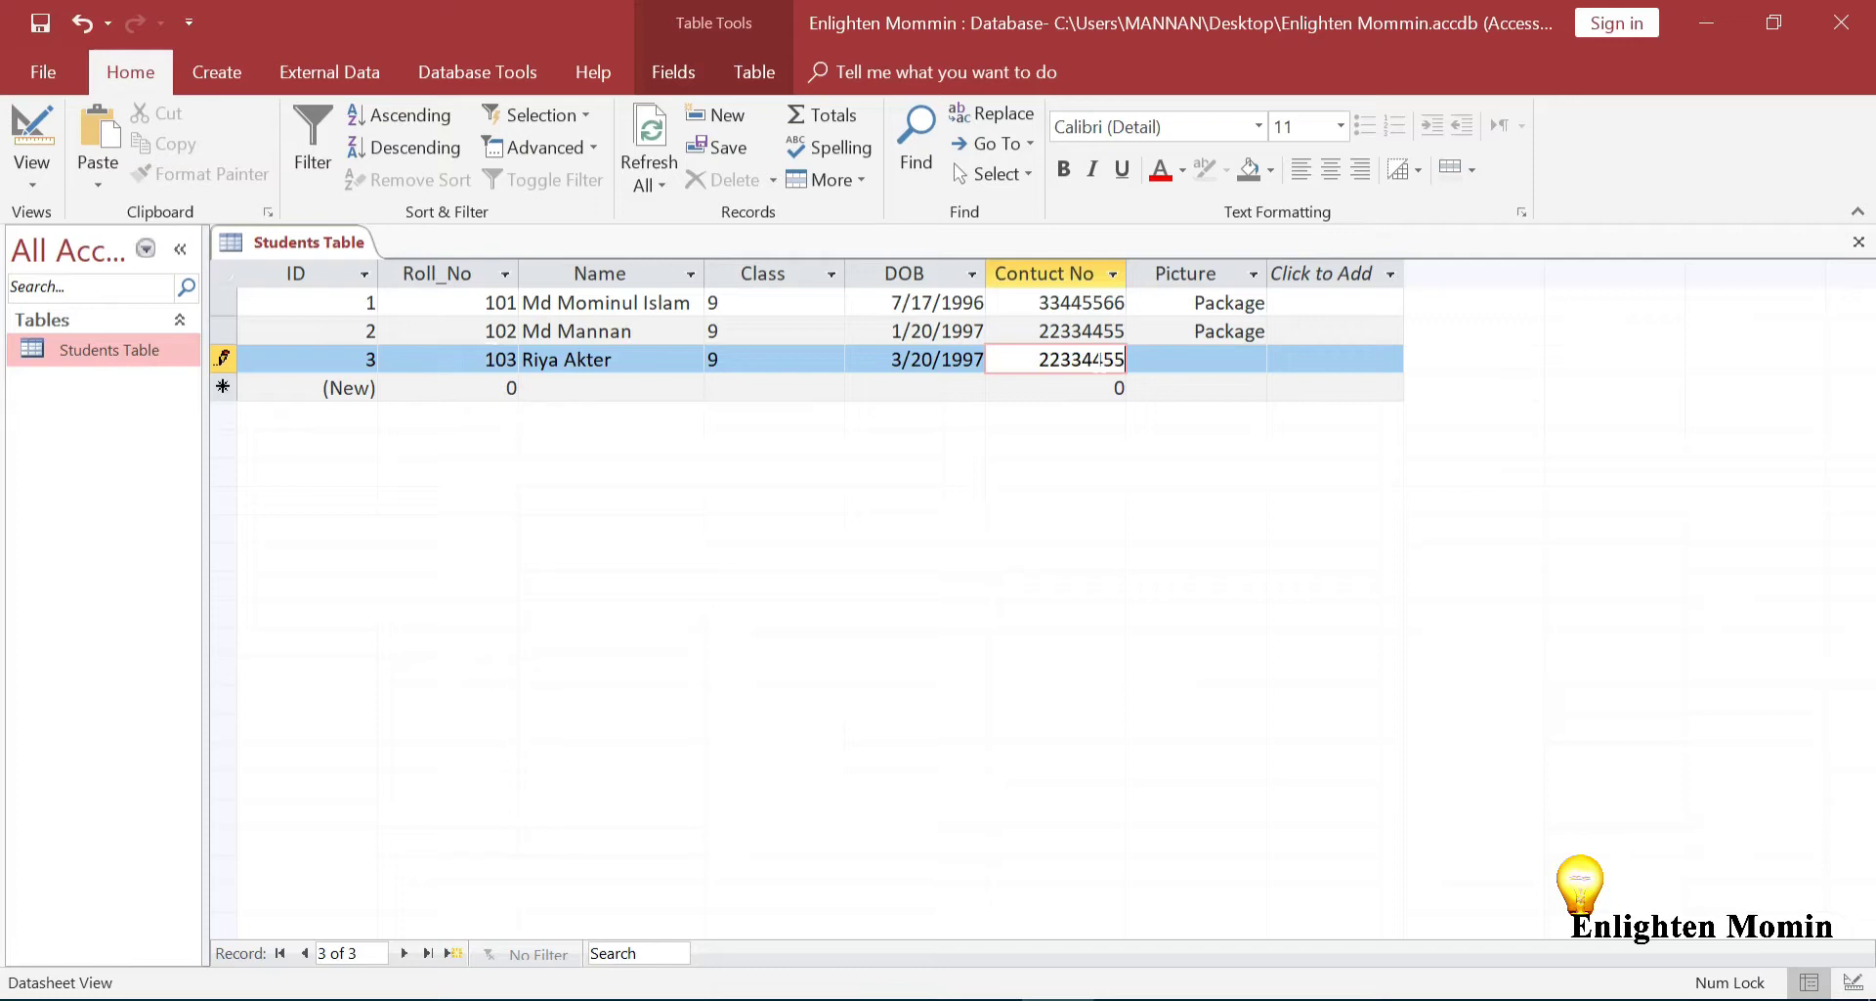
Embed f pic 1.png from file into record 3's Picture cell as a Package object
left_click(1194, 361)
right_click(1198, 362)
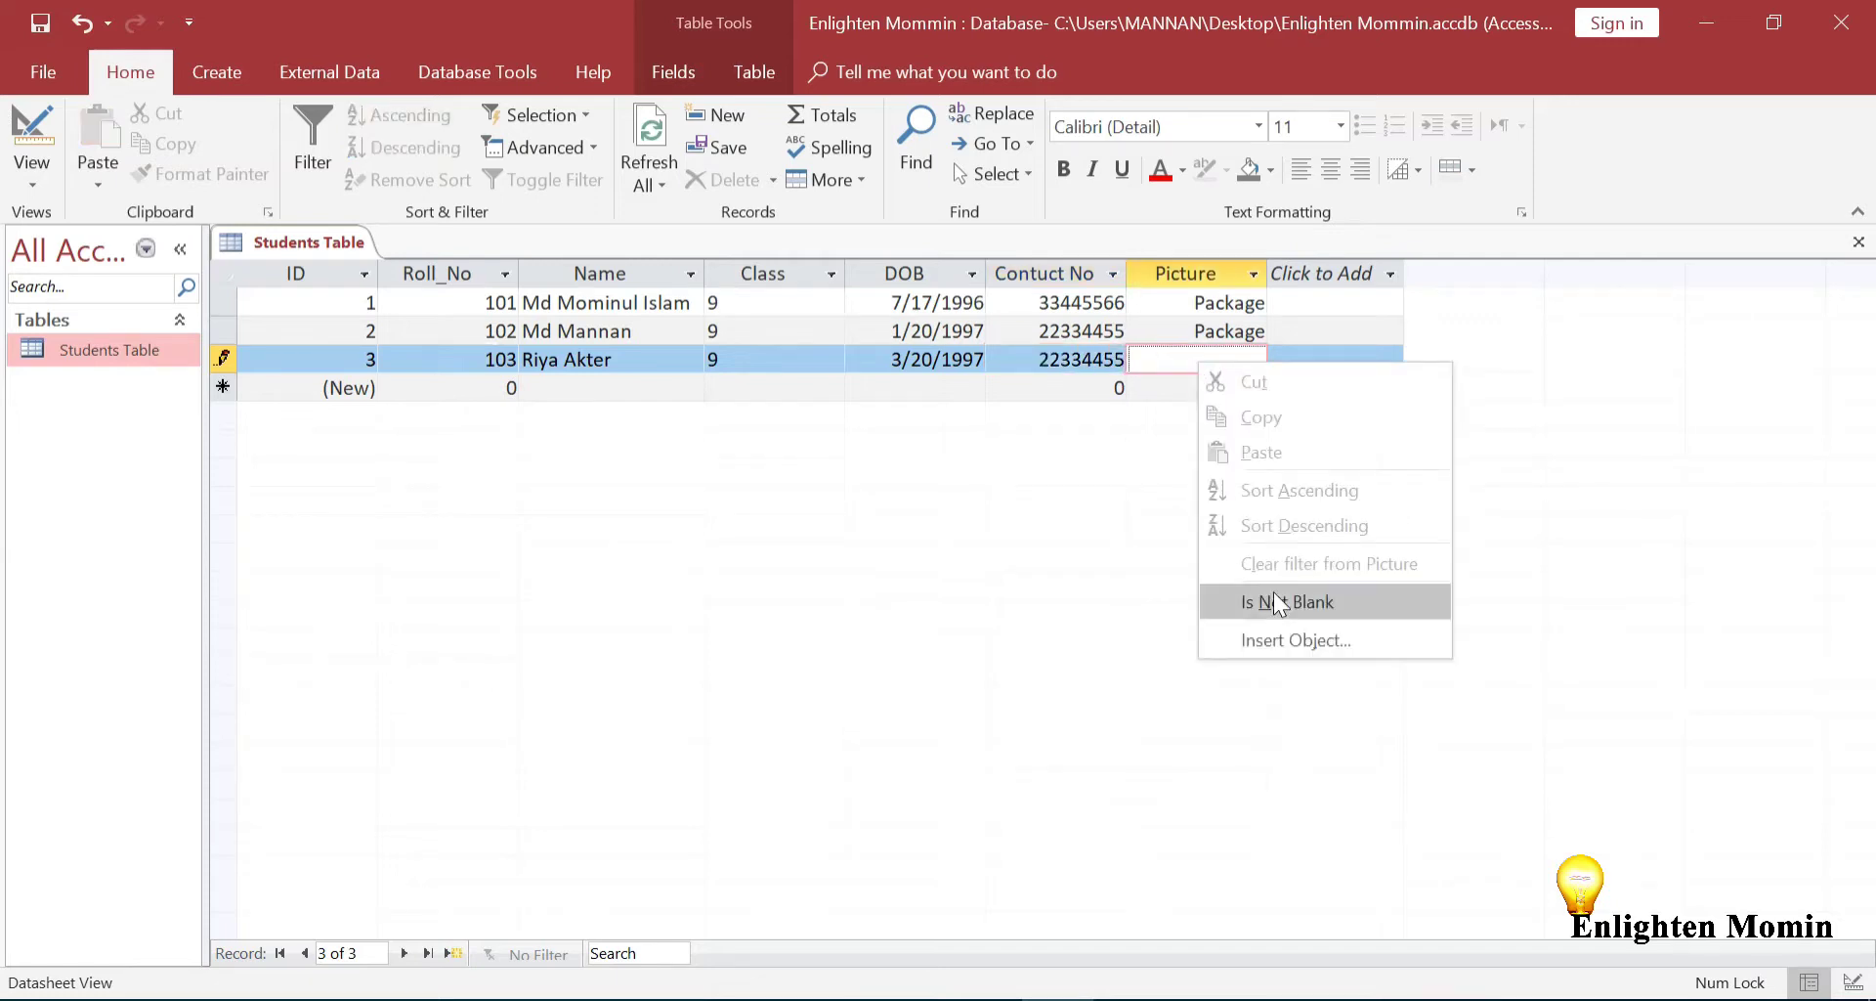
left_click(1281, 639)
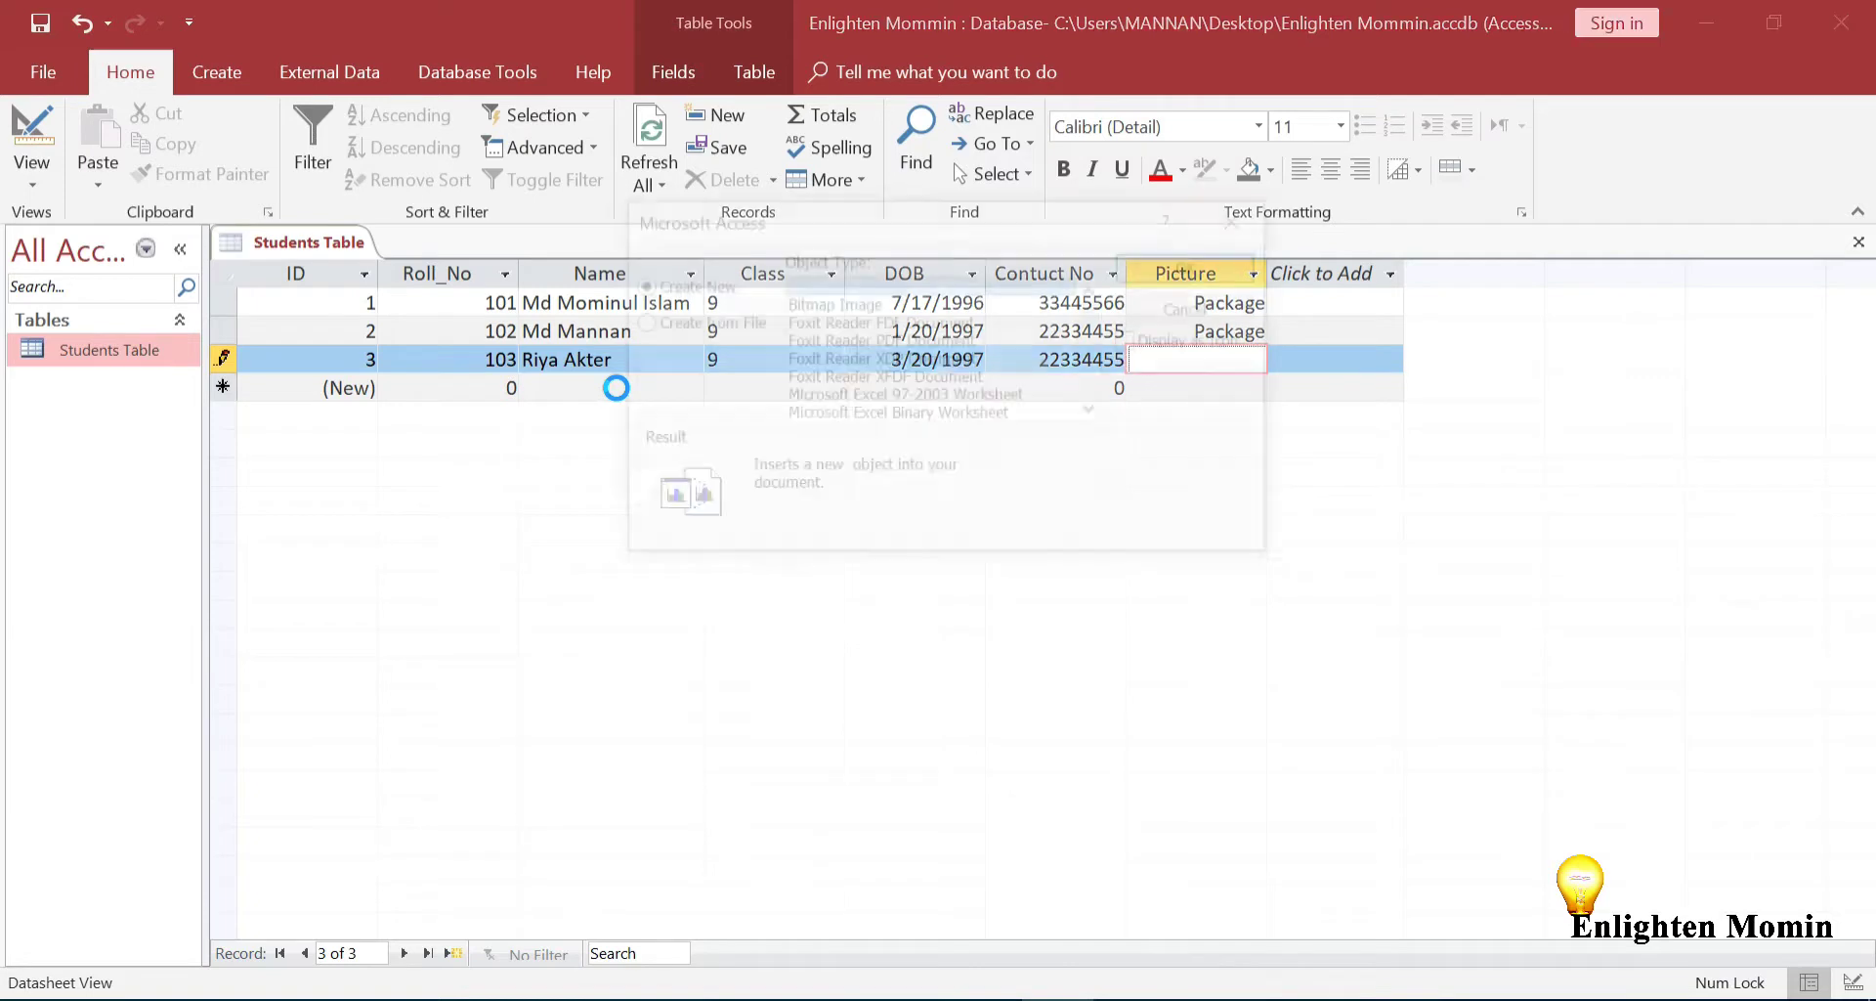
left_click(741, 323)
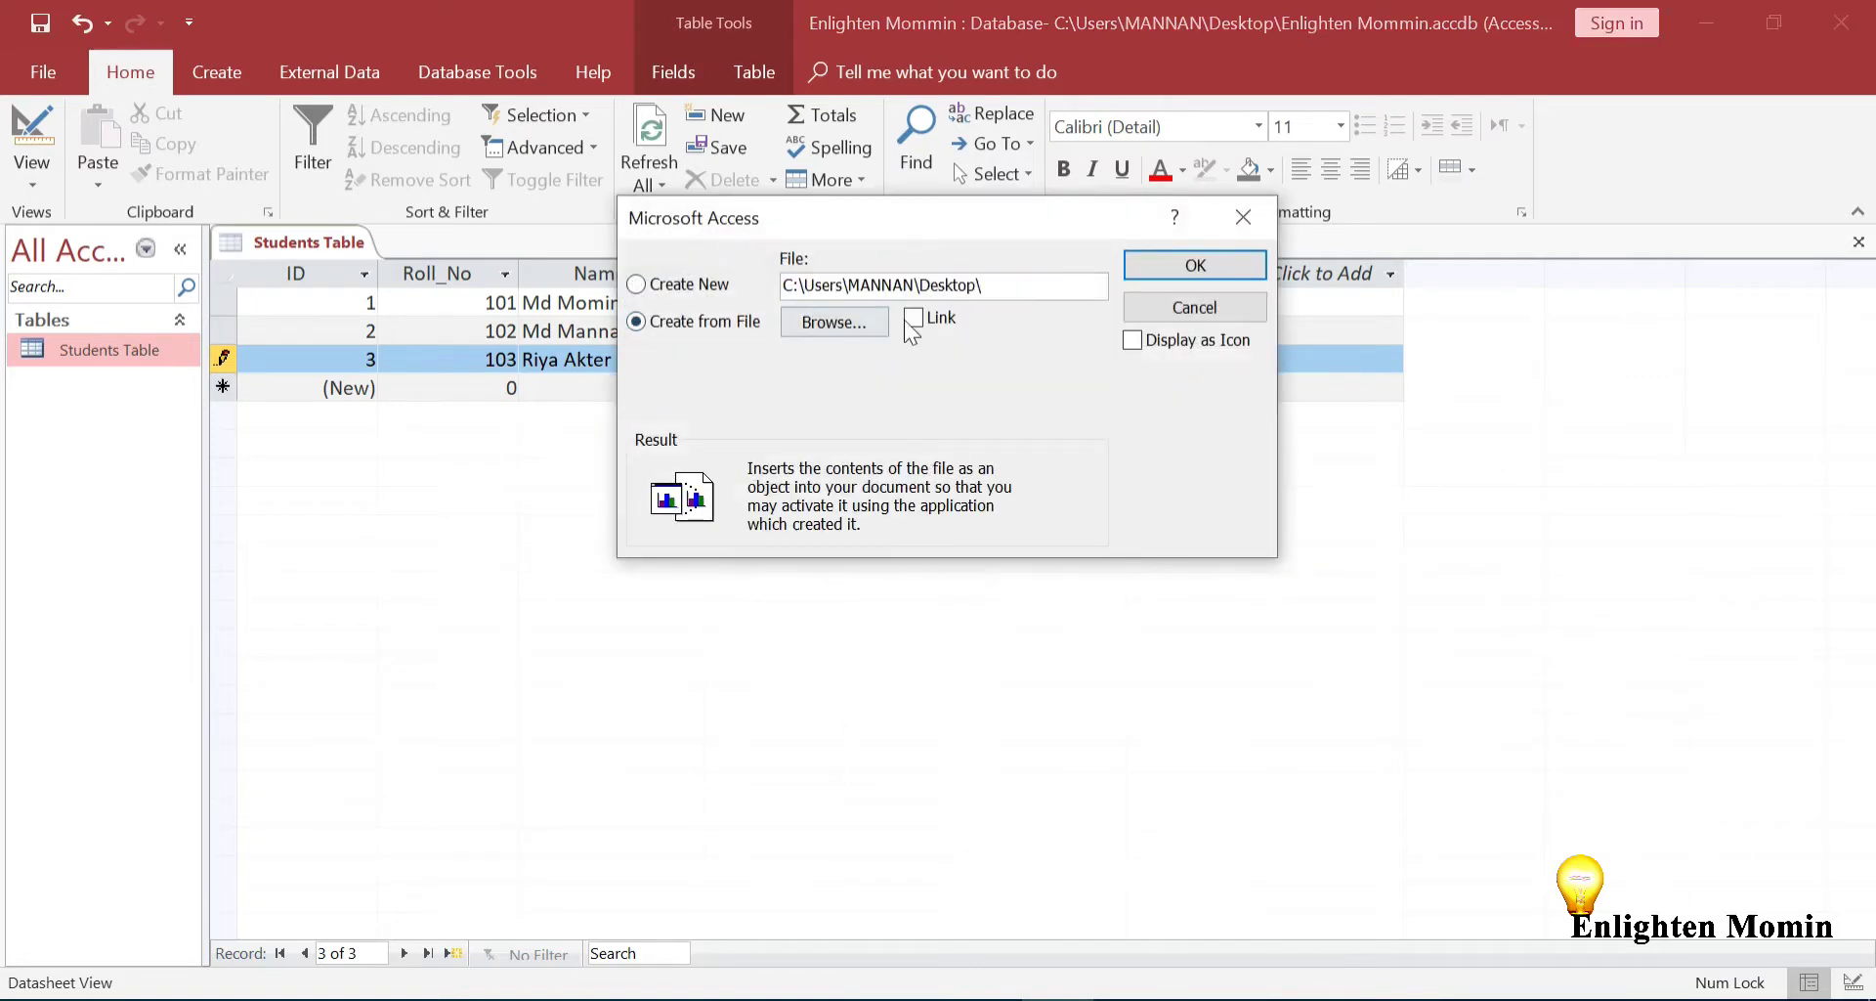
left_click(833, 322)
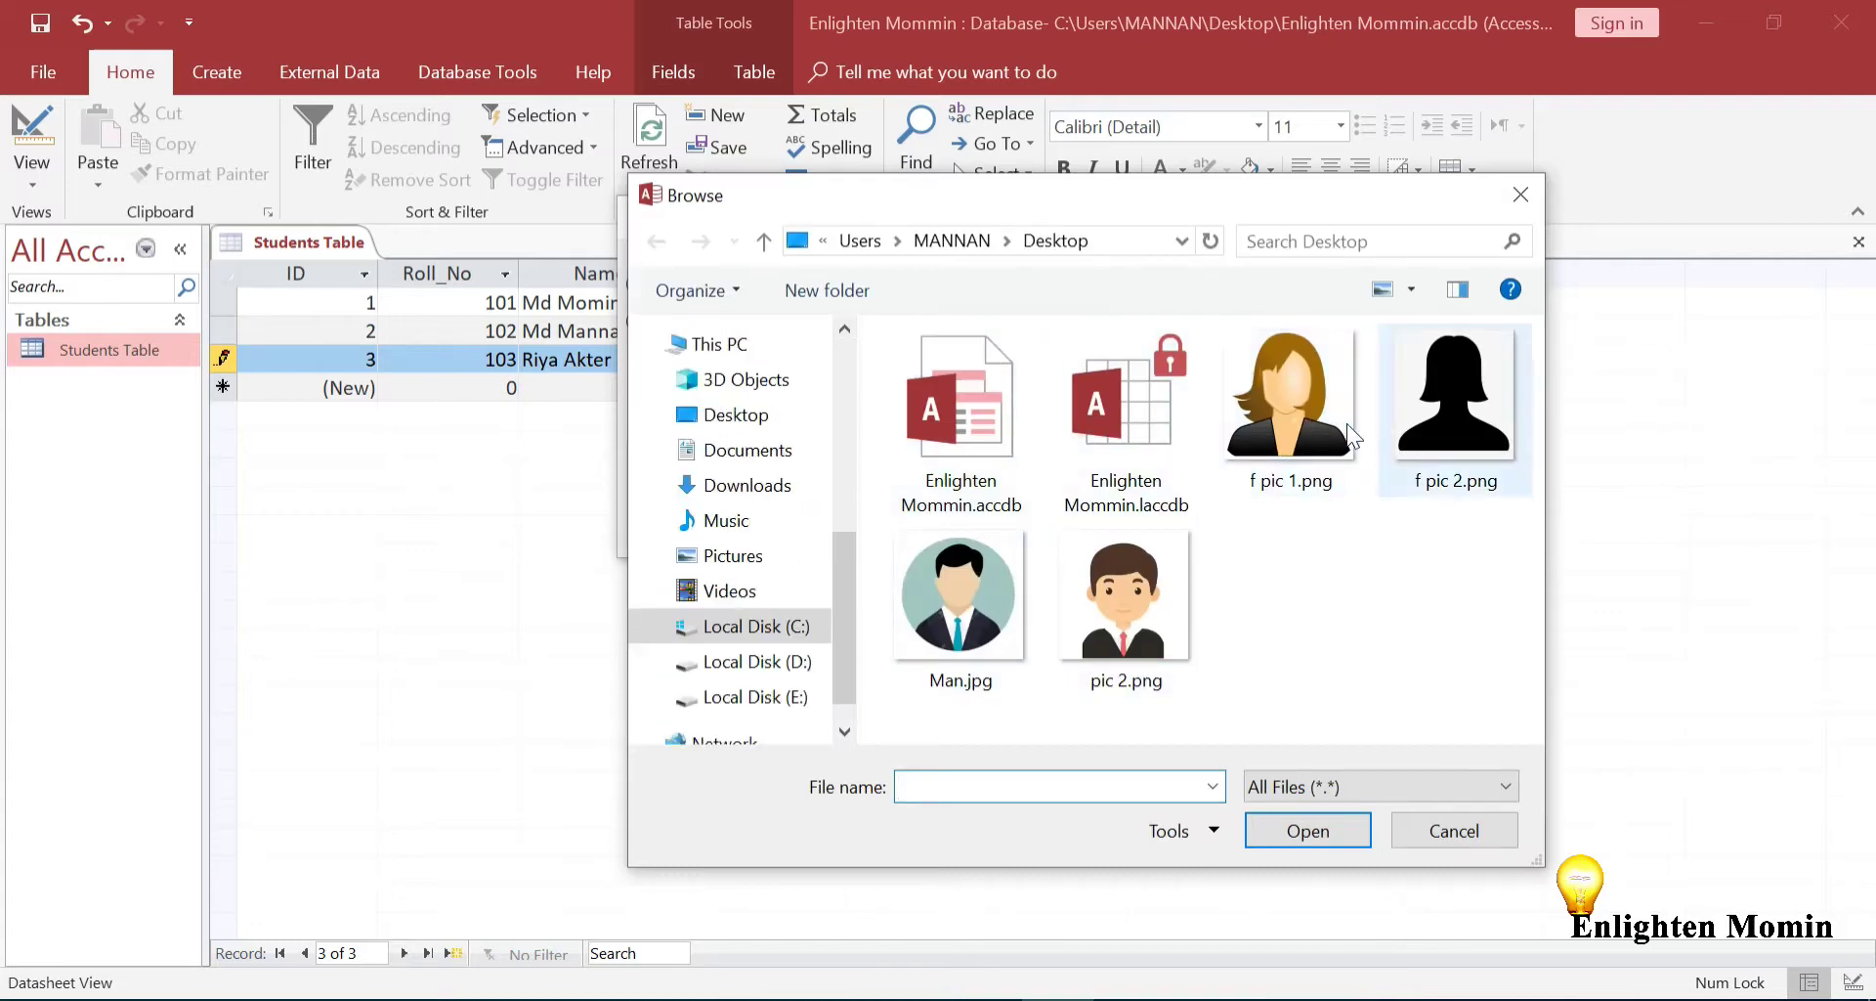
double_click(1313, 401)
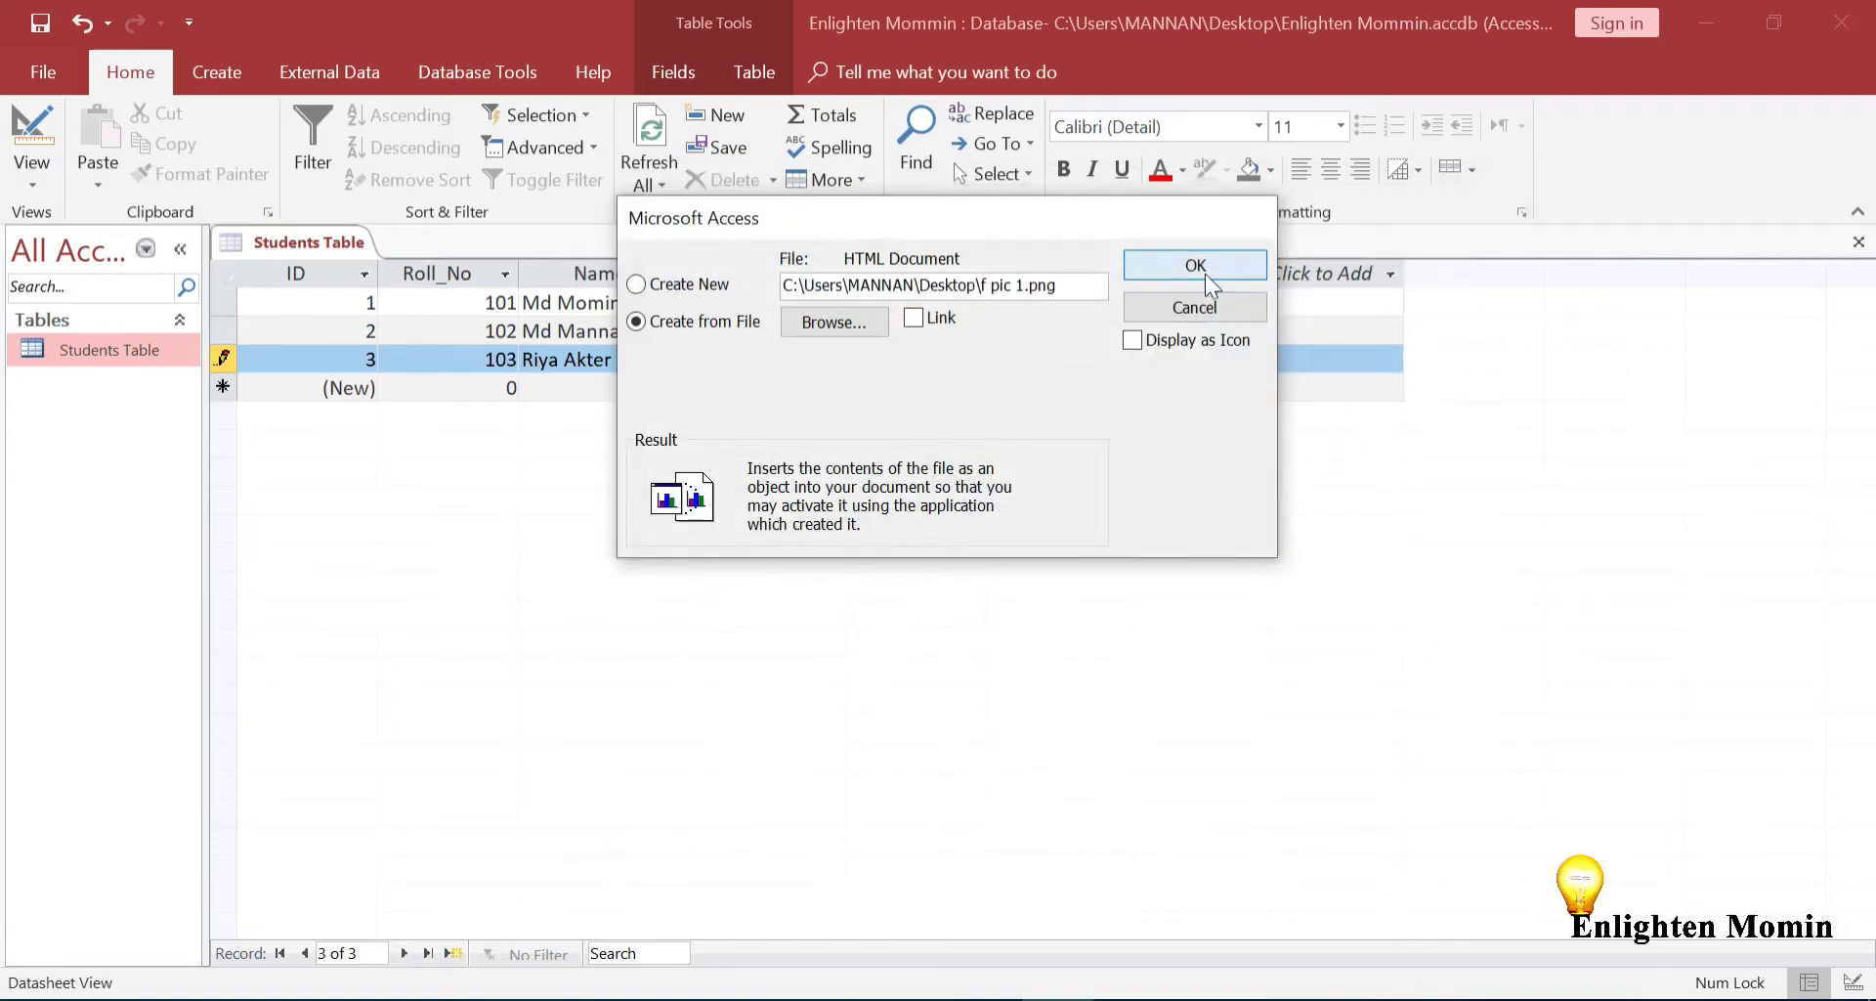
left_click(1205, 274)
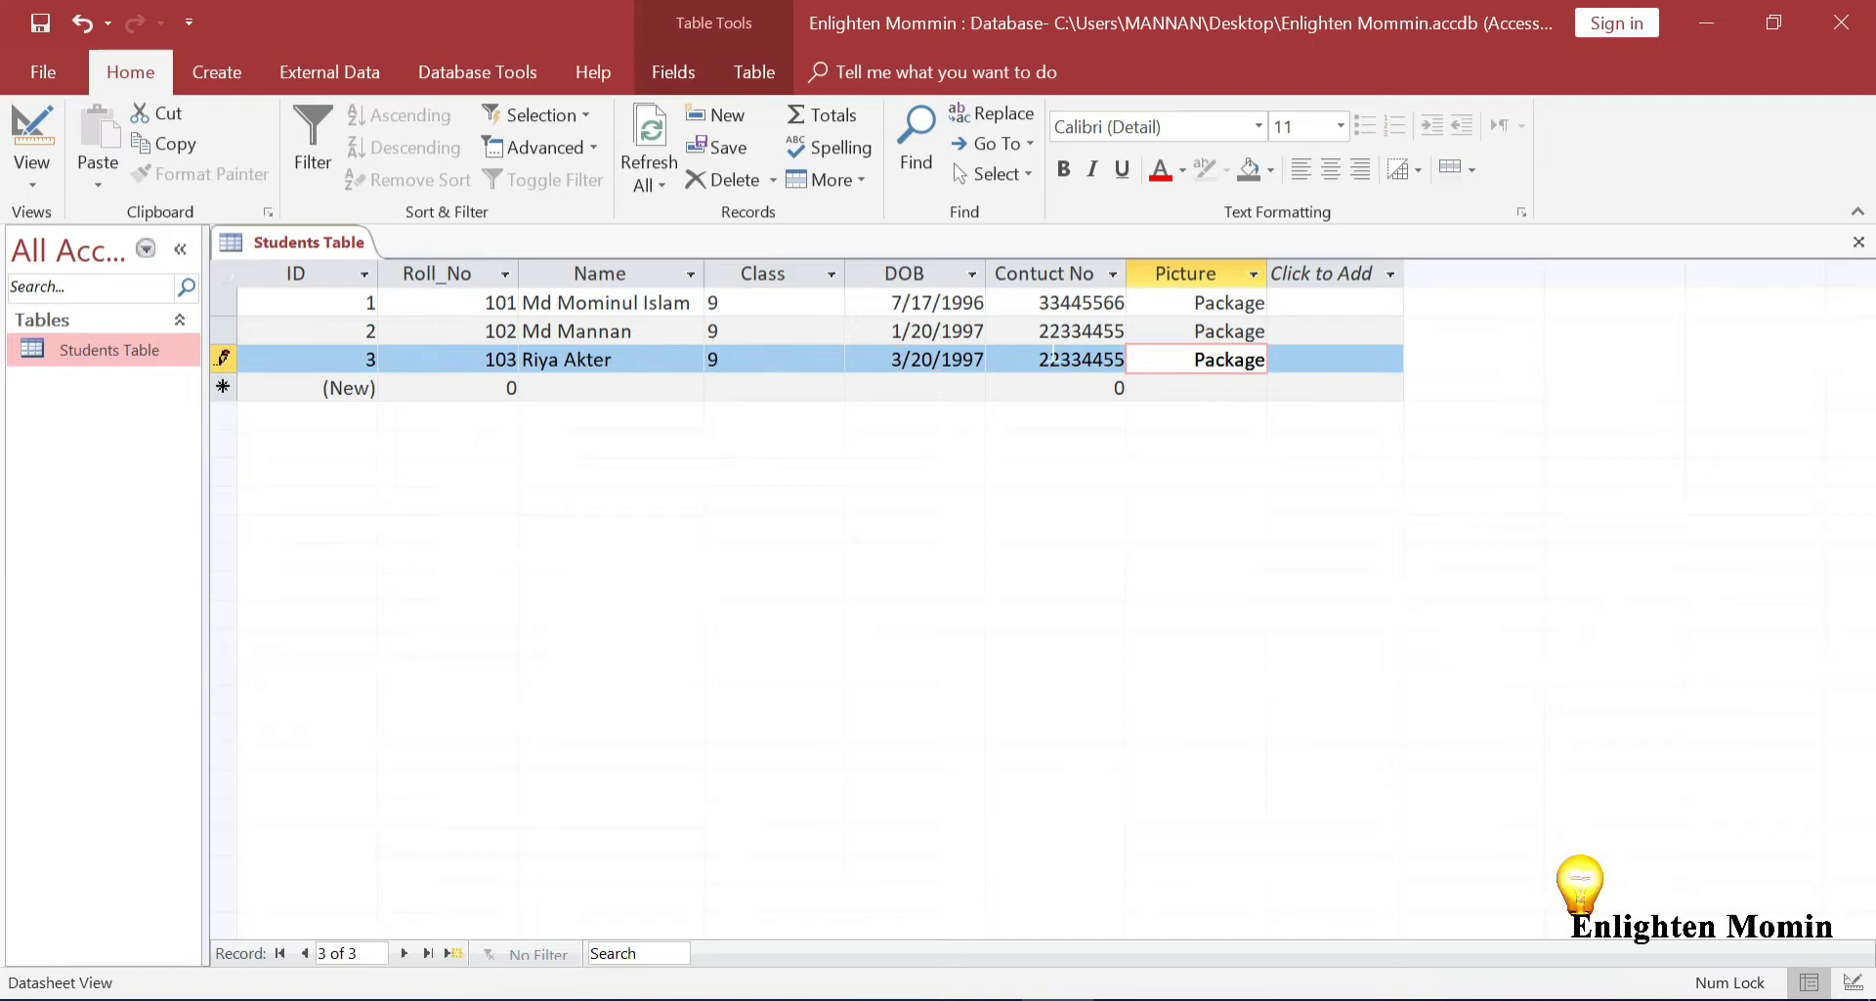
left_click(1309, 358)
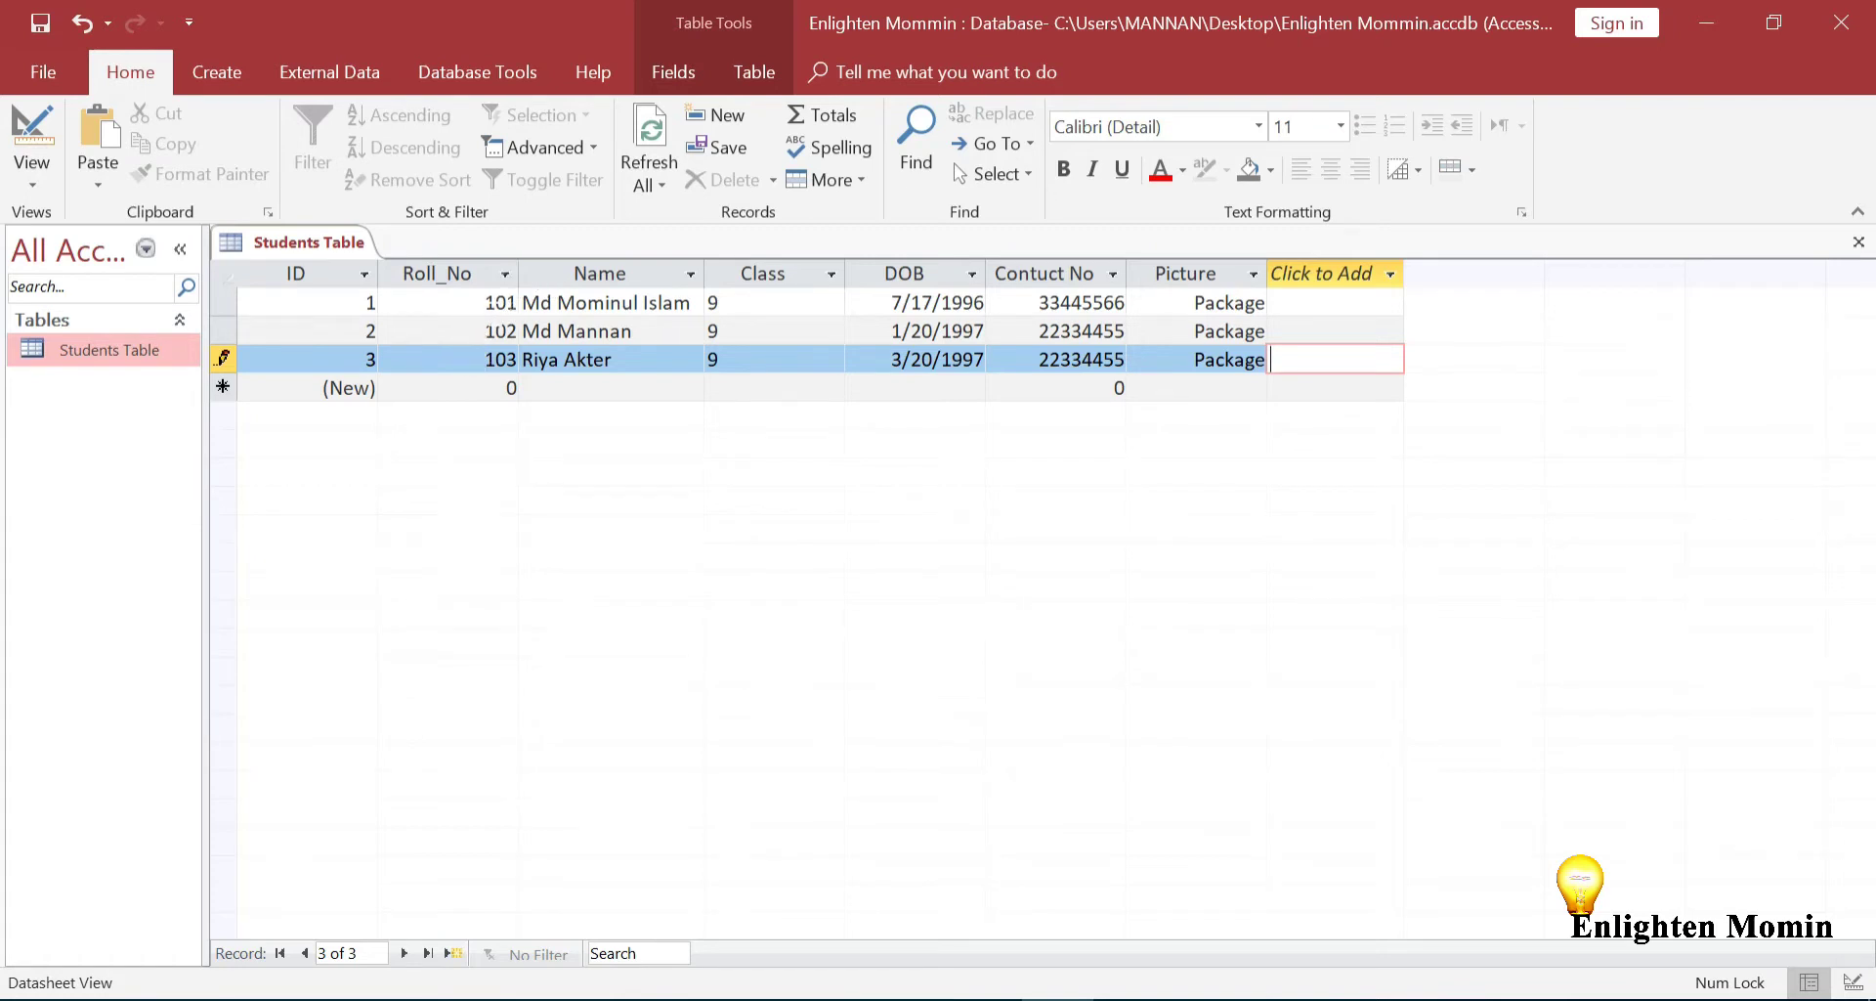
left_click(492, 317)
left_click(492, 311)
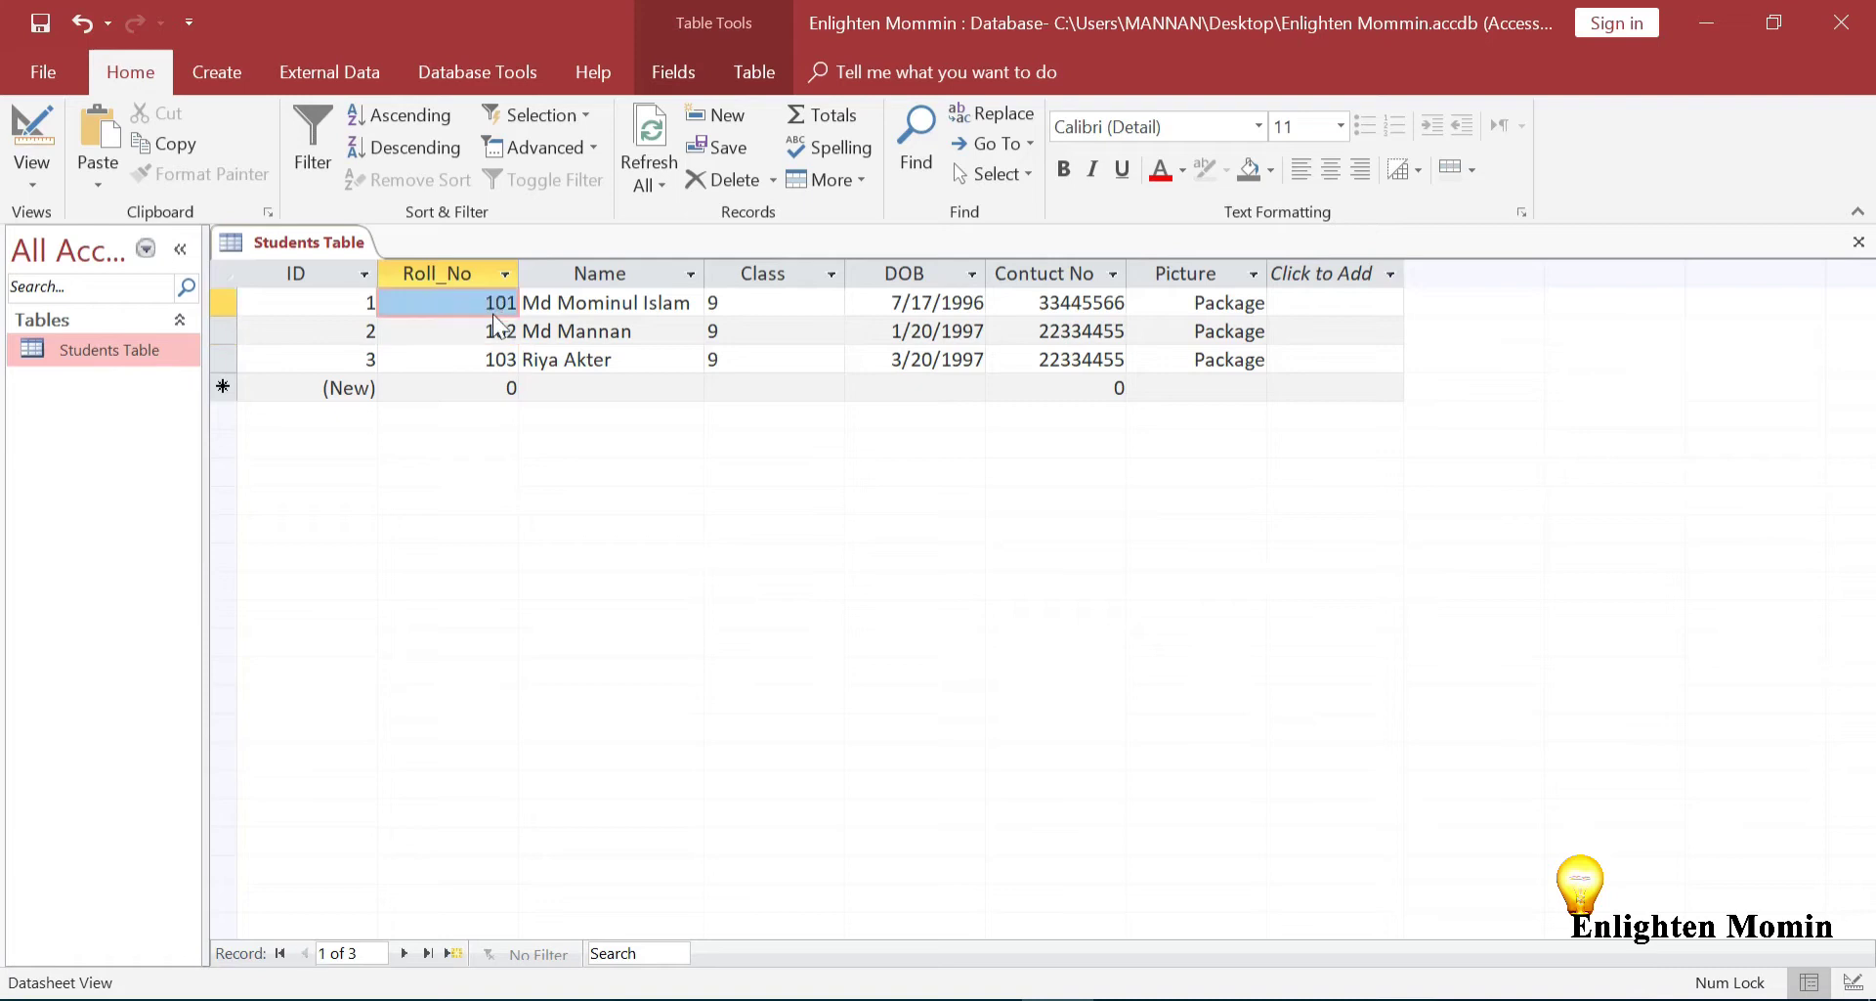